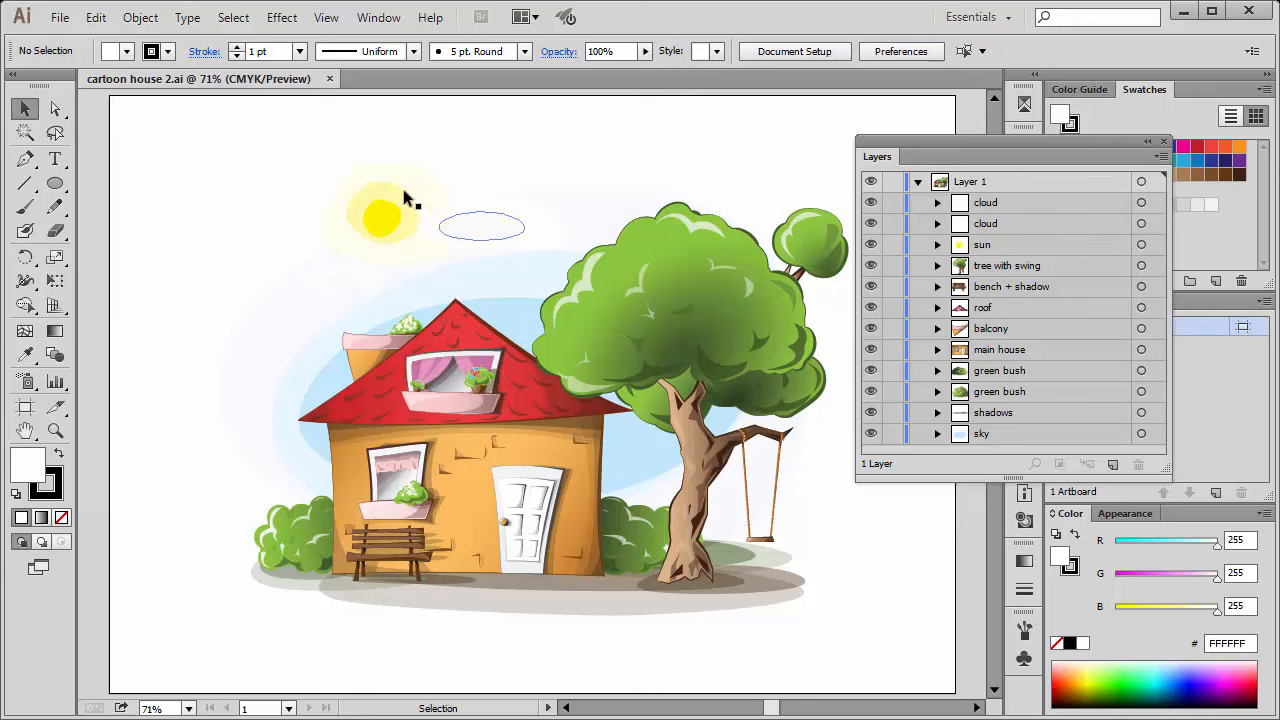
Isolate the green bush beside the bench, going down into its nested group.
key("ctrl+equal")
key("ctrl+equal")
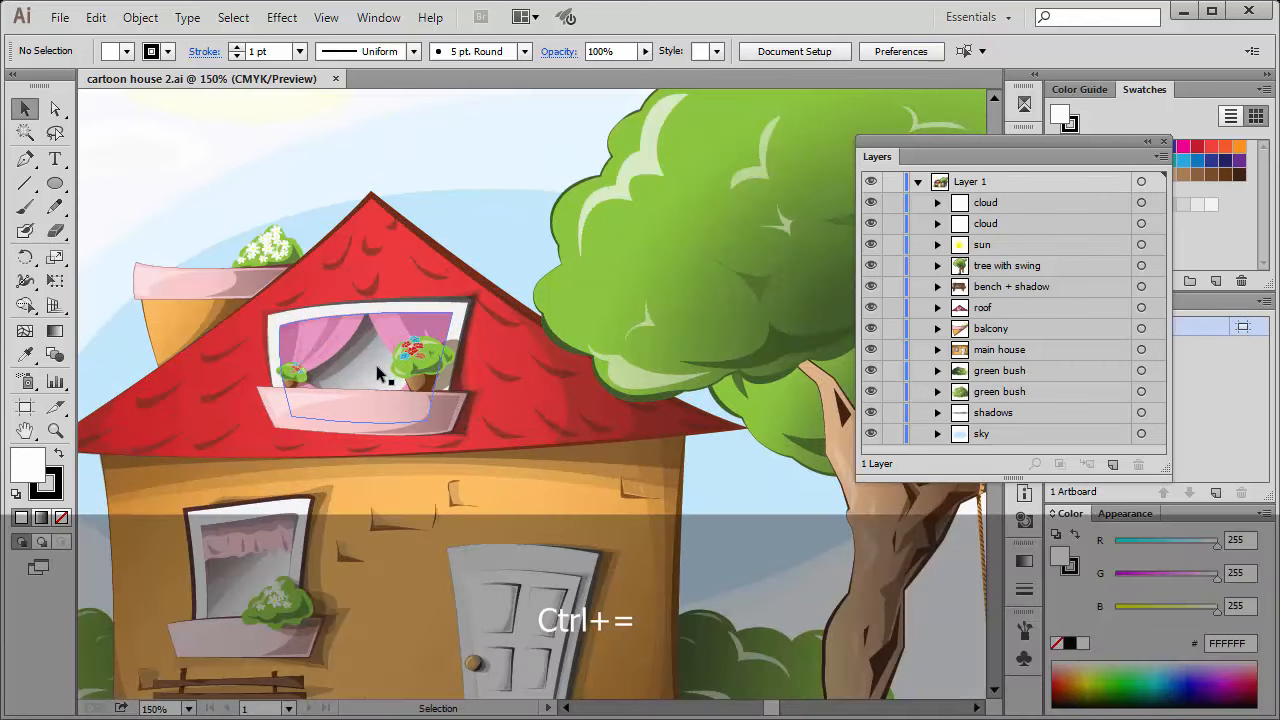
key("space")
left_click_drag(248, 461, 652, 217)
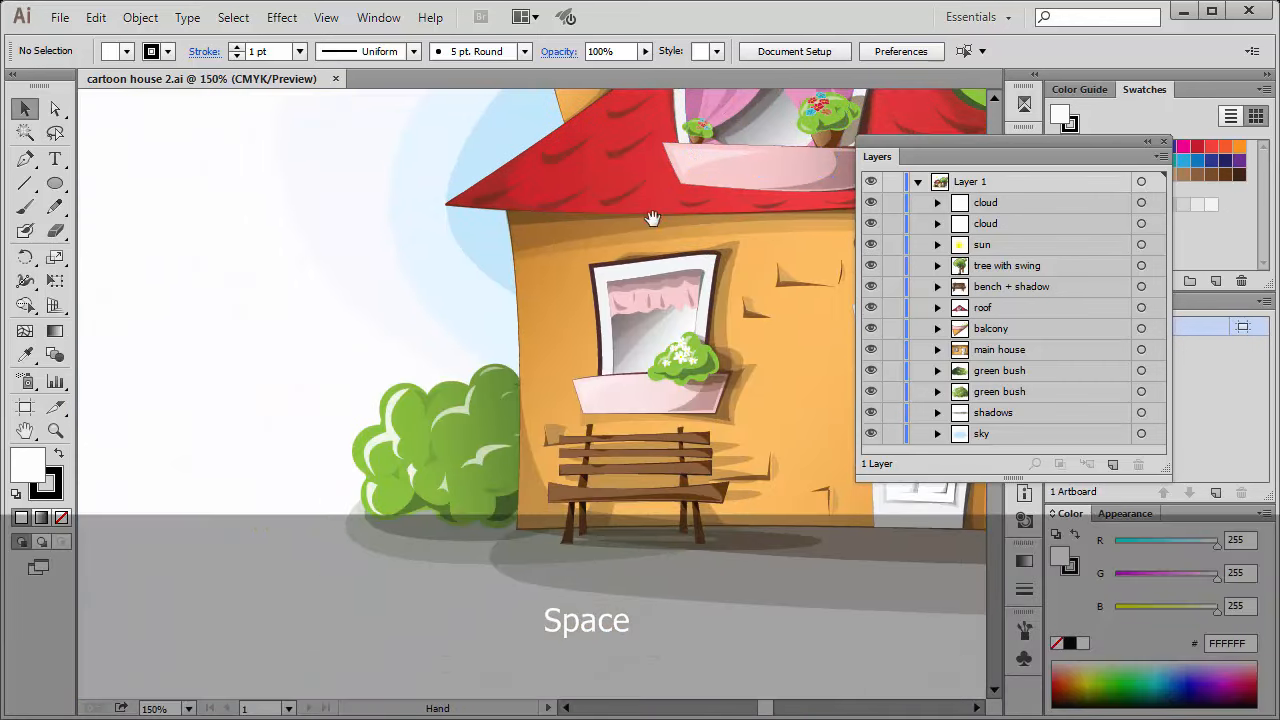
left_click(458, 447)
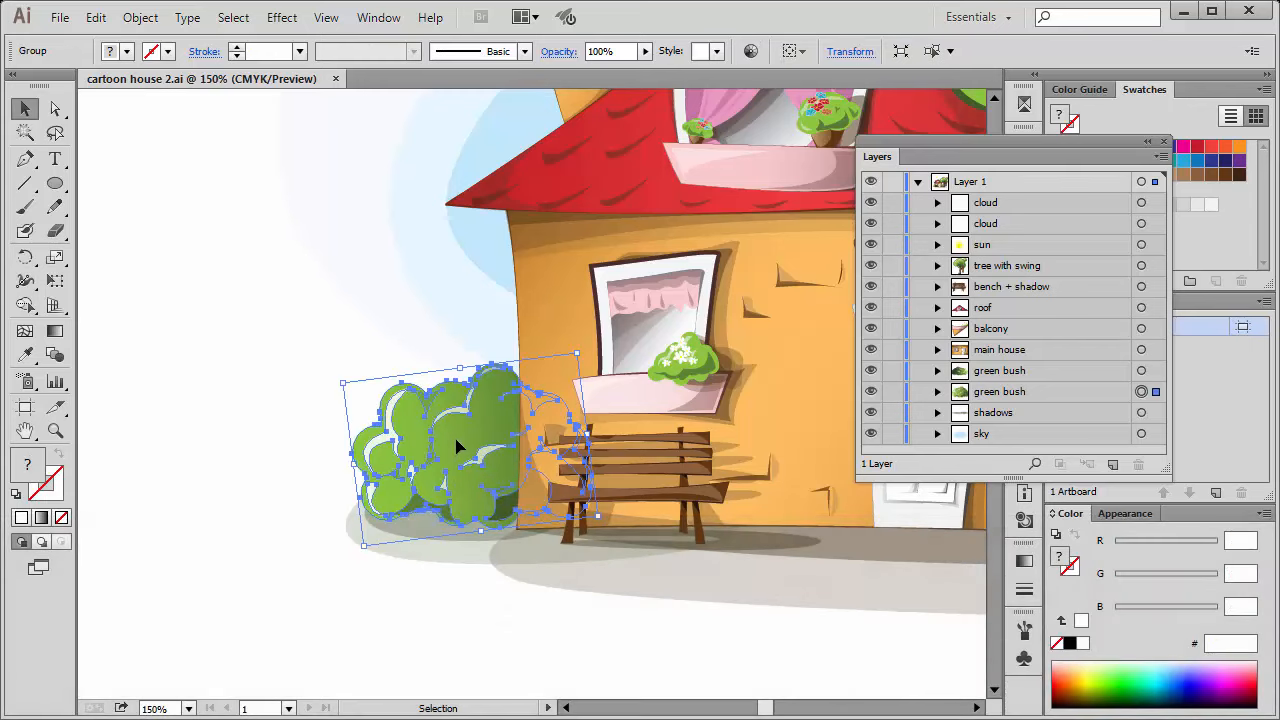
double_click(463, 443)
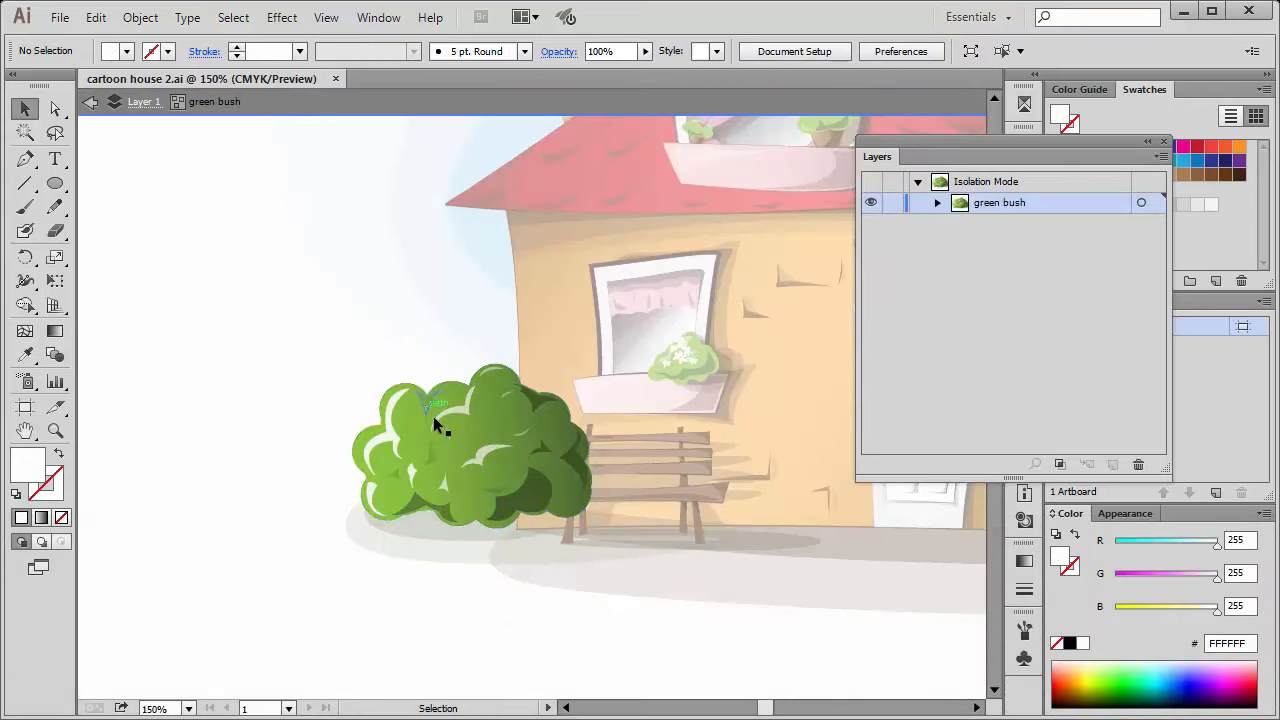
left_click(465, 432)
double_click(467, 433)
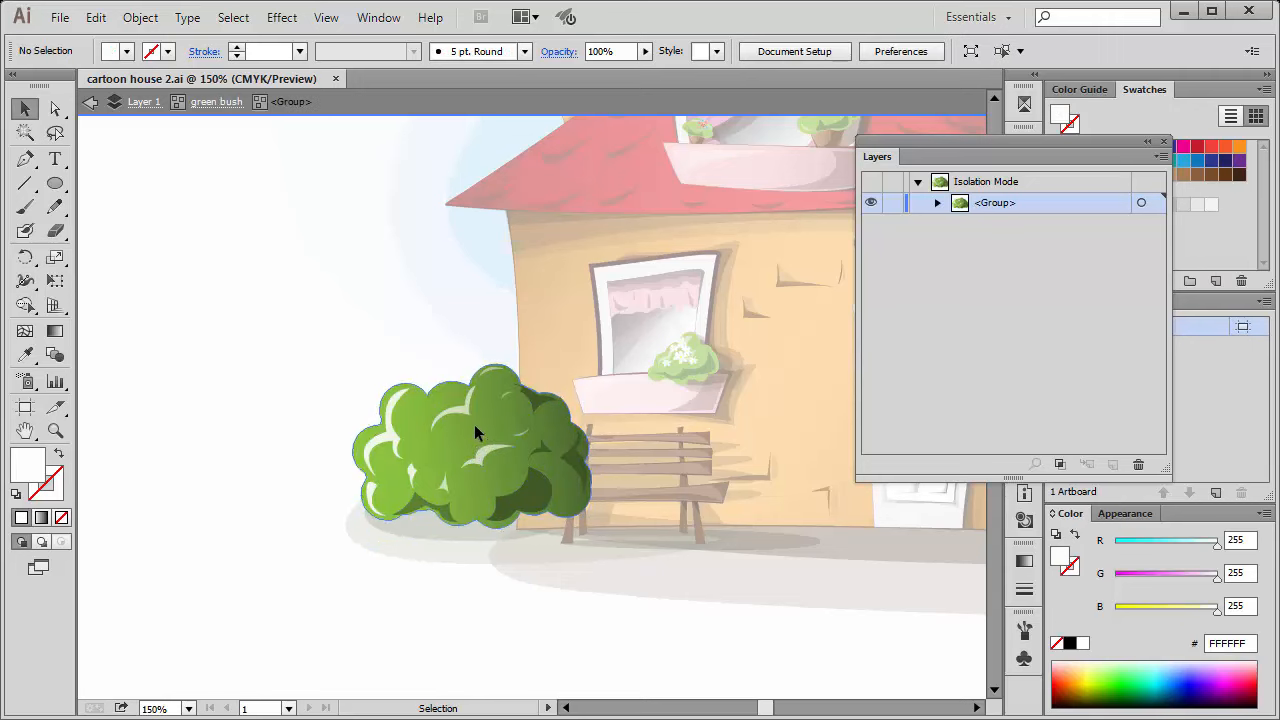
Select the white highlight shapes on the bush's left, upper middle and centre together.
left_click(474, 400)
left_click(399, 447)
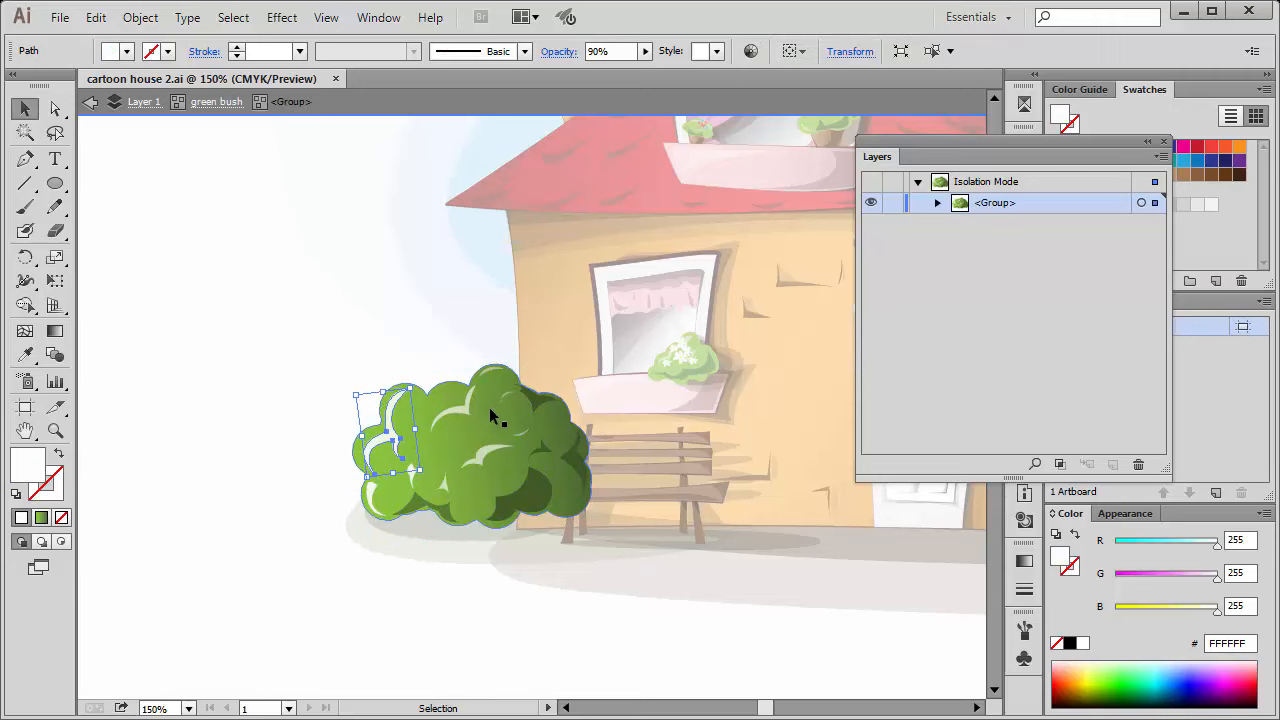
left_click(491, 452, "shift")
left_click(505, 453, "shift")
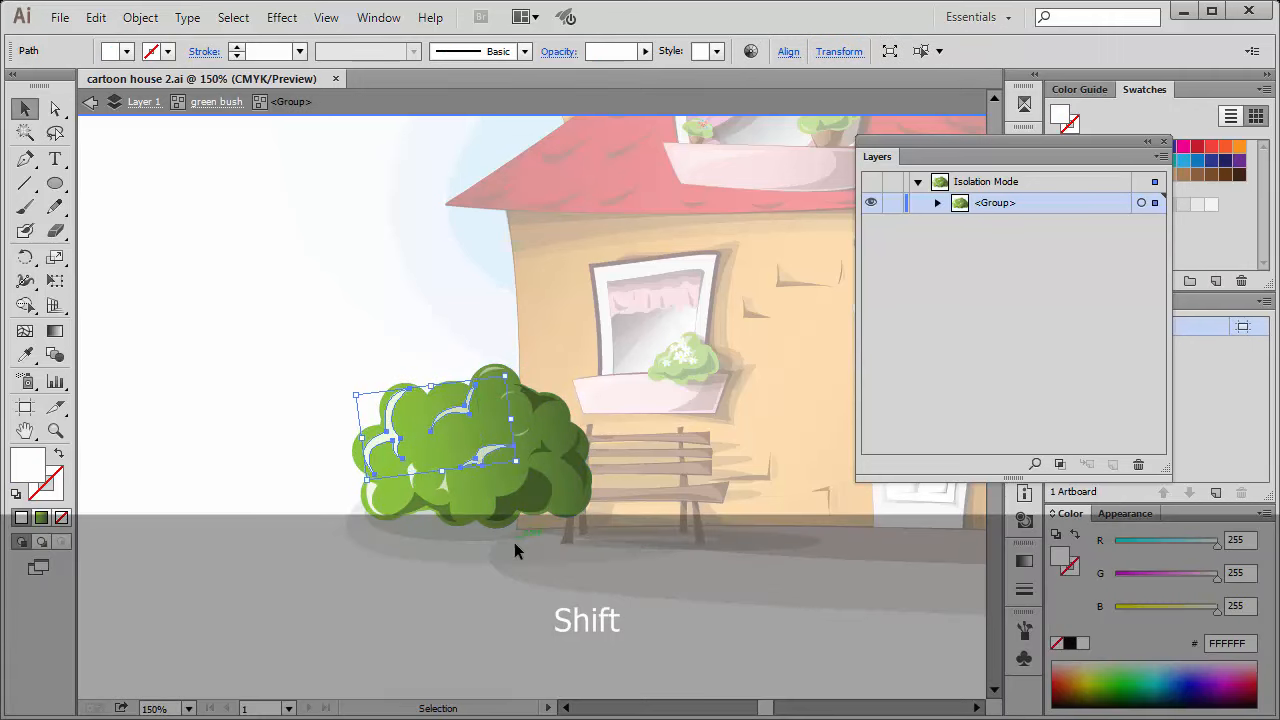
Save the current selection of bush highlights under the name elements.
left_click(236, 17)
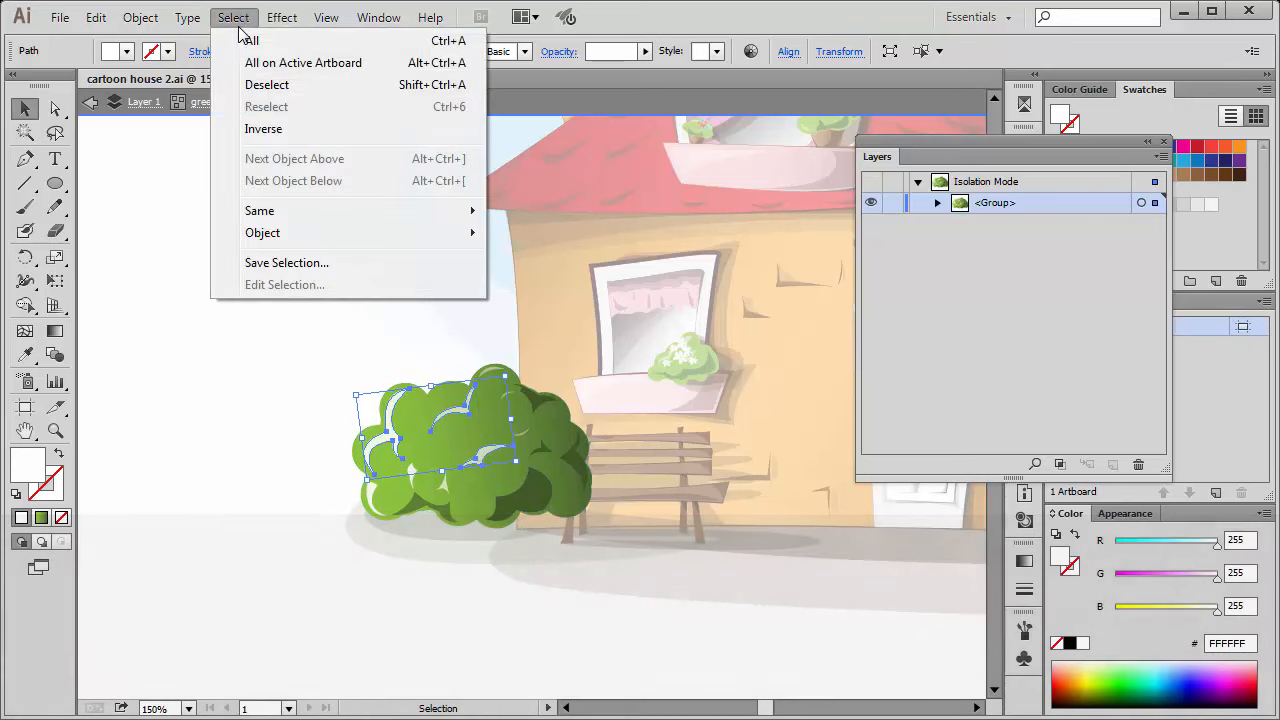
left_click(330, 266)
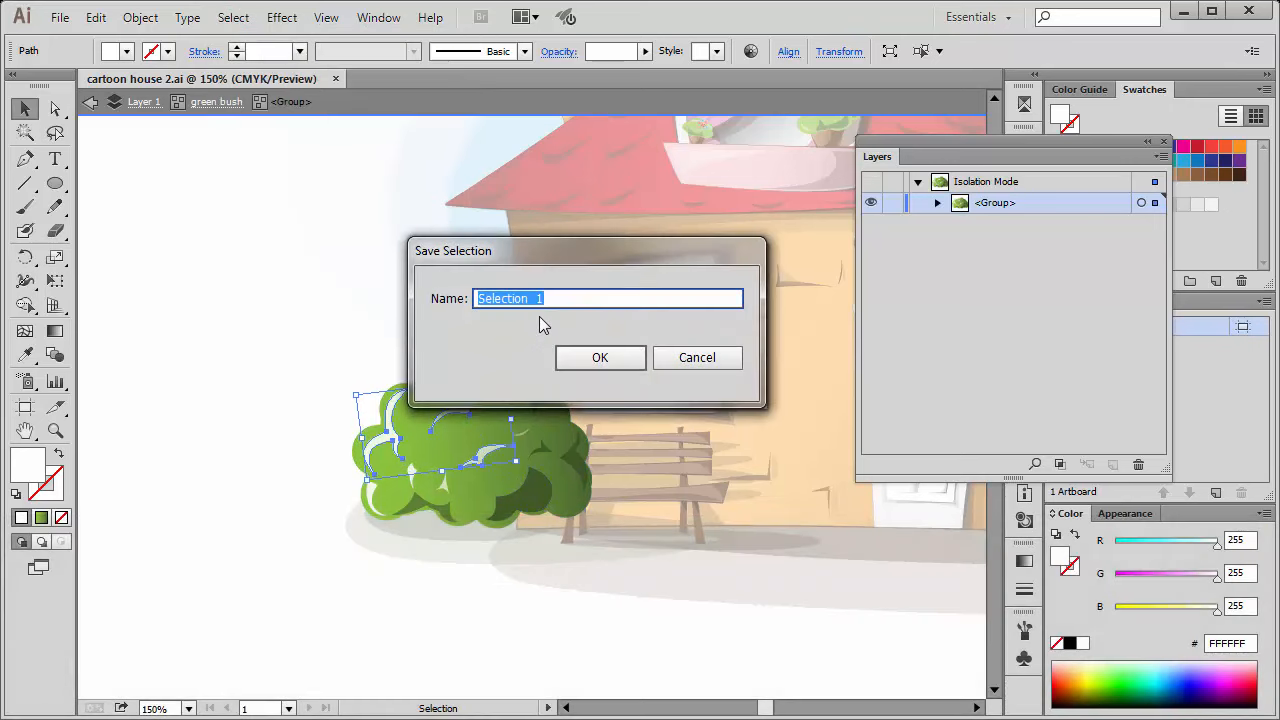
type("element")
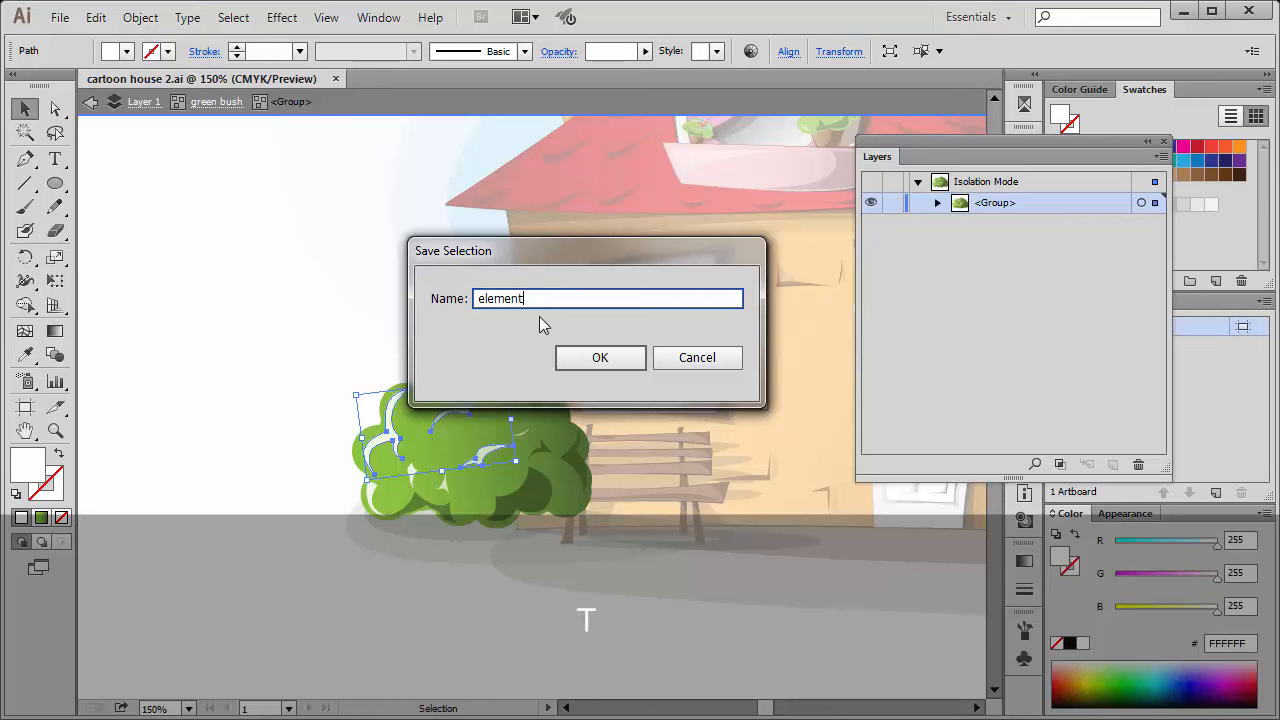
type("s")
left_click(600, 357)
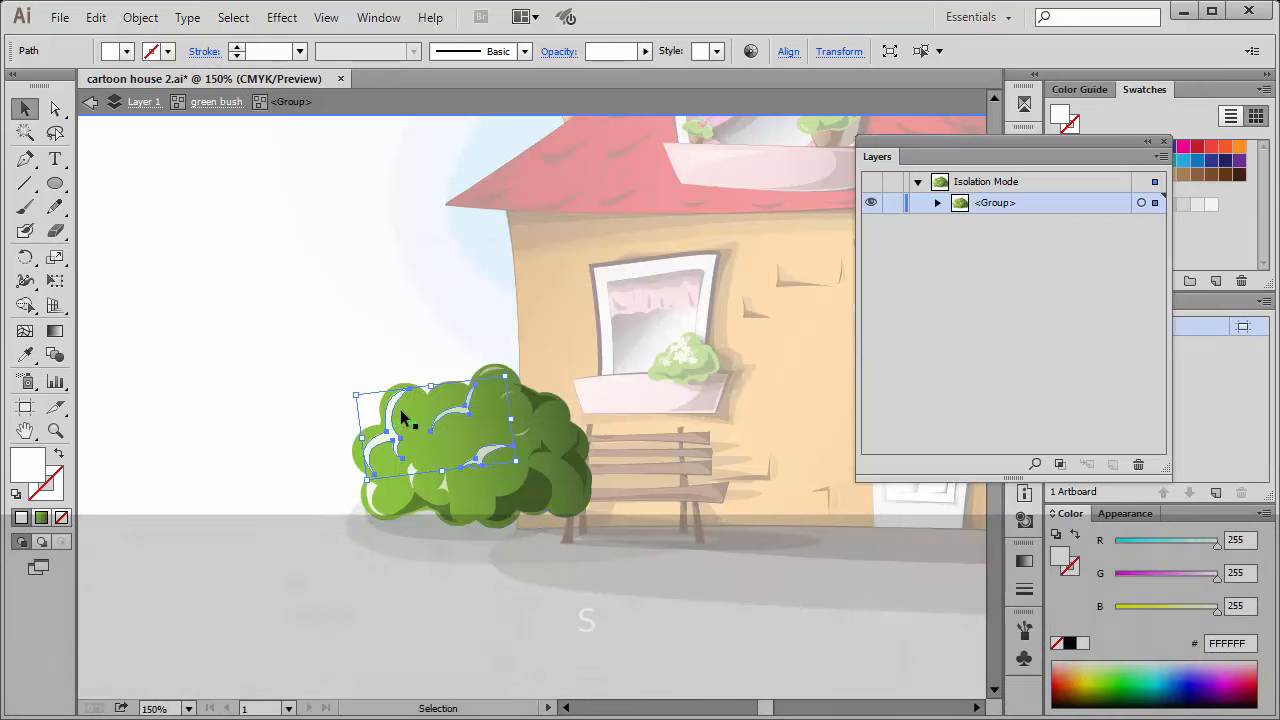
Exit isolation mode and recall the saved elements selection.
left_click(260, 376)
double_click(274, 406)
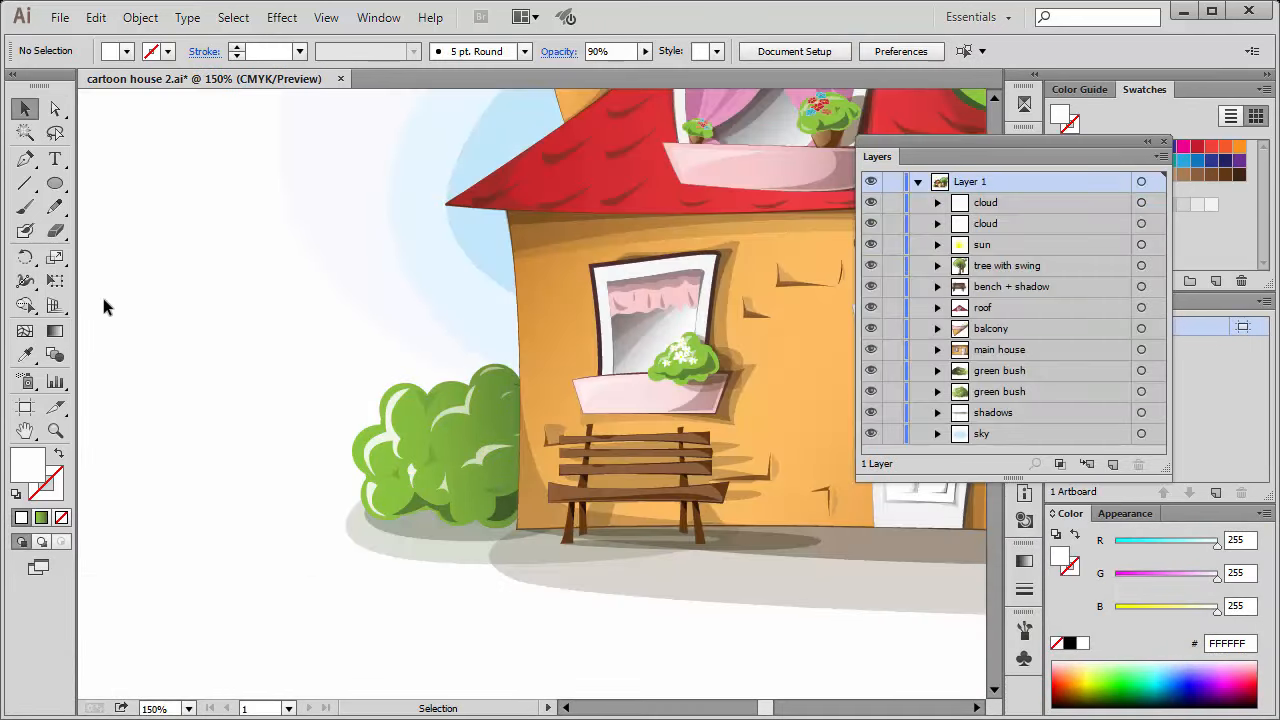
left_click(233, 17)
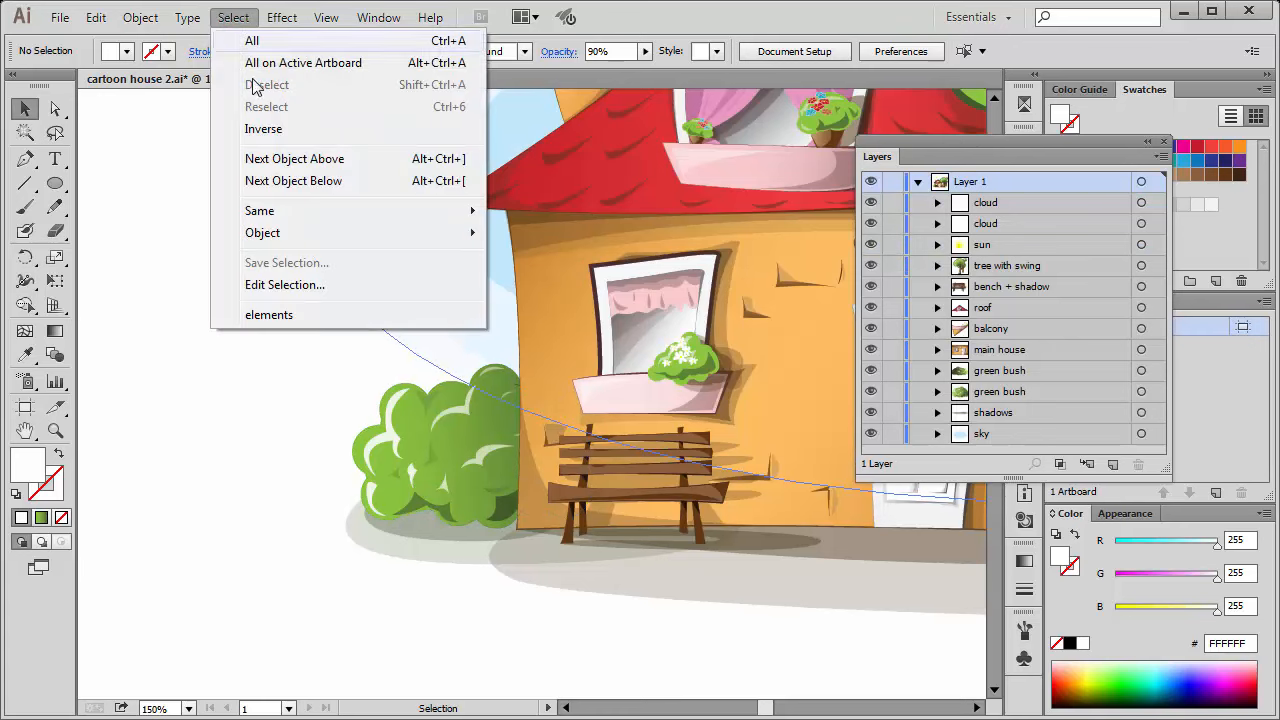
left_click(304, 315)
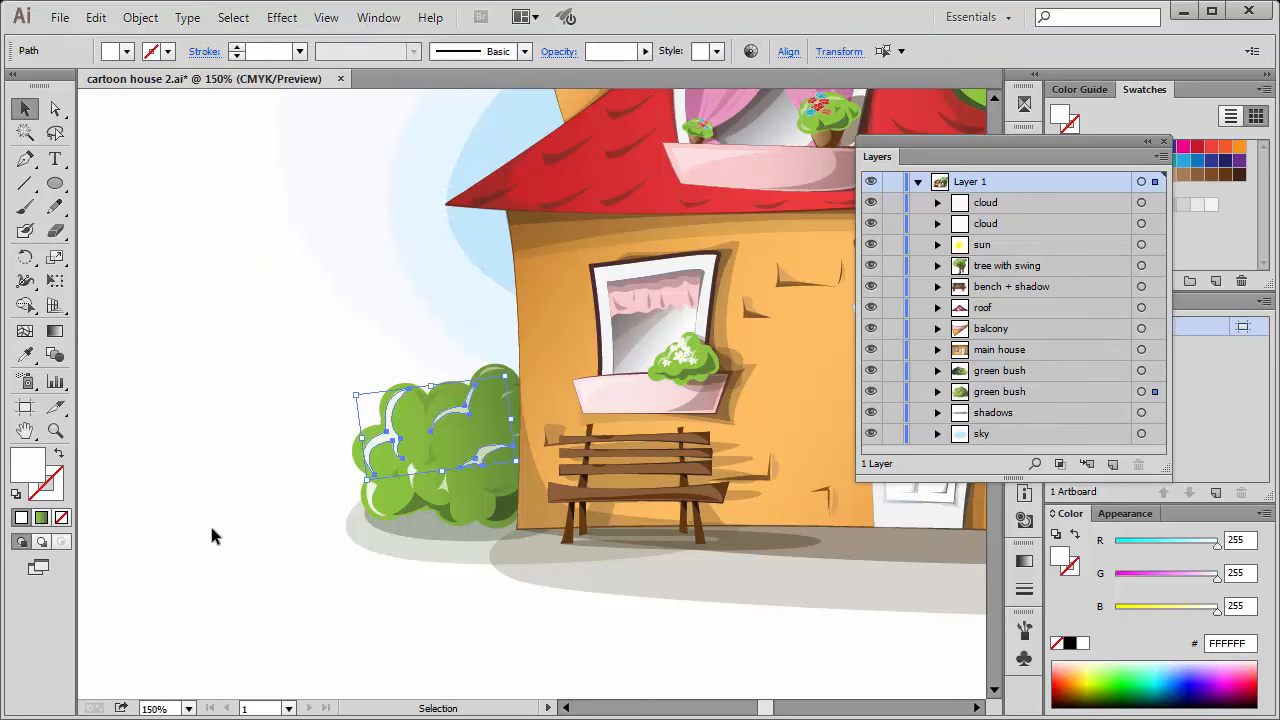
Clear the selection, load the saved elements selection once more, and deselect it.
left_click(232, 18)
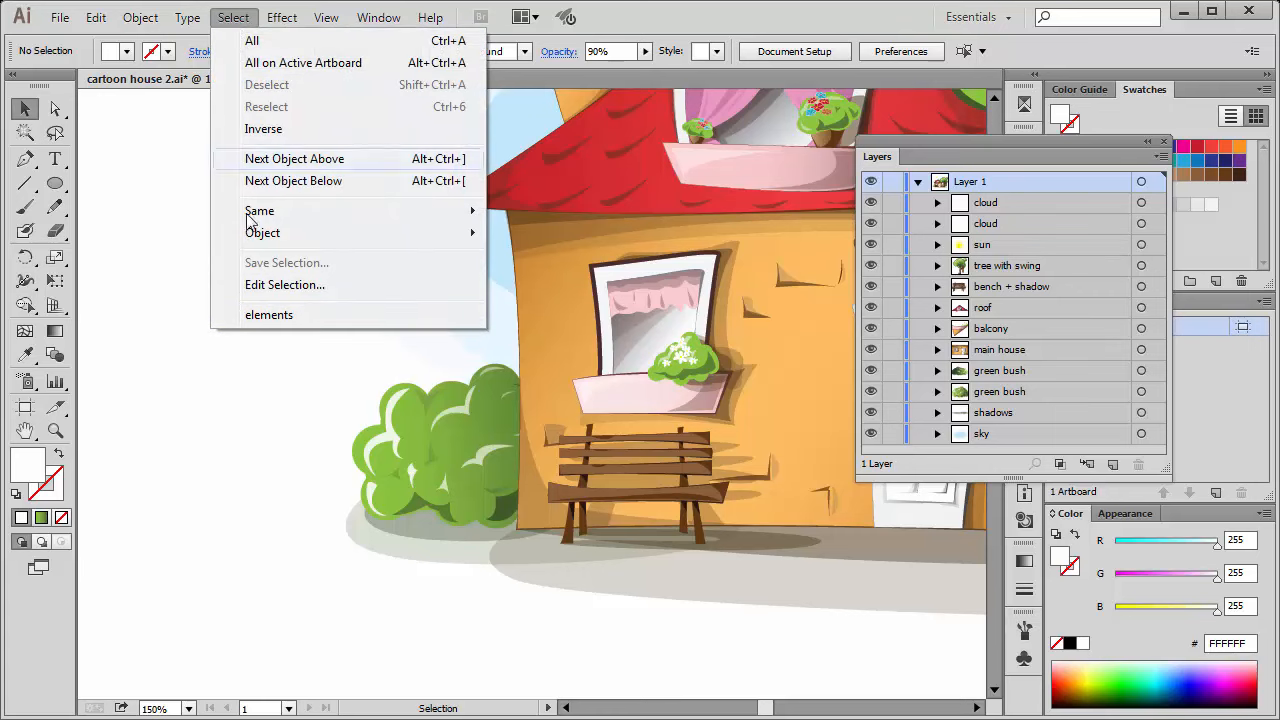
left_click(266, 315)
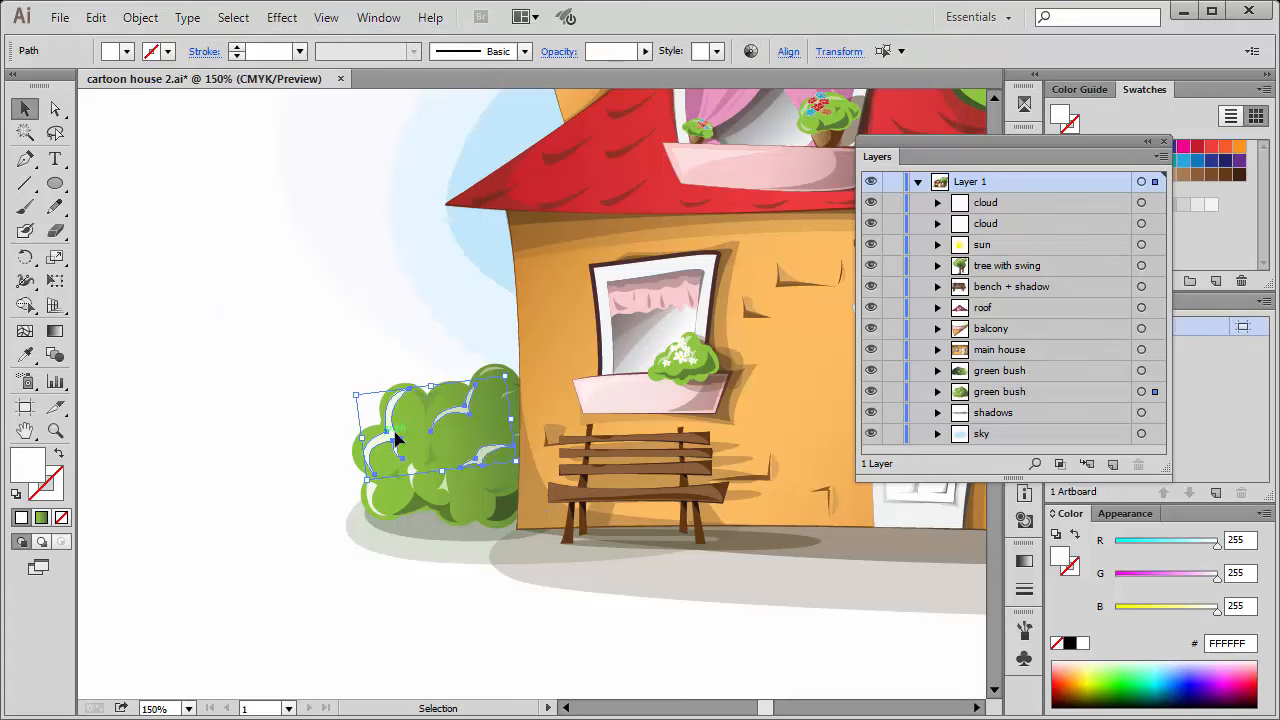
left_click_drag(406, 399, 503, 459)
left_click(183, 378)
Select the whole green bush for comparison, clear it, and reload the saved elements selection.
left_click(396, 440)
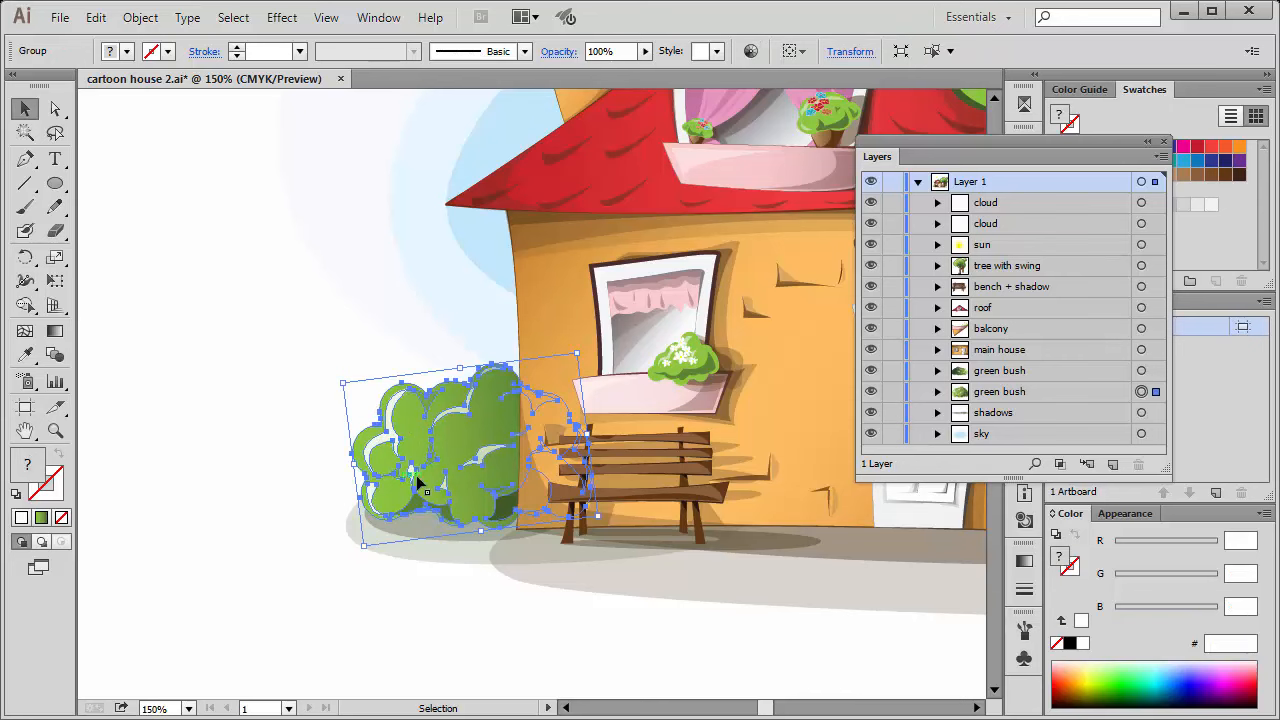
left_click(226, 390)
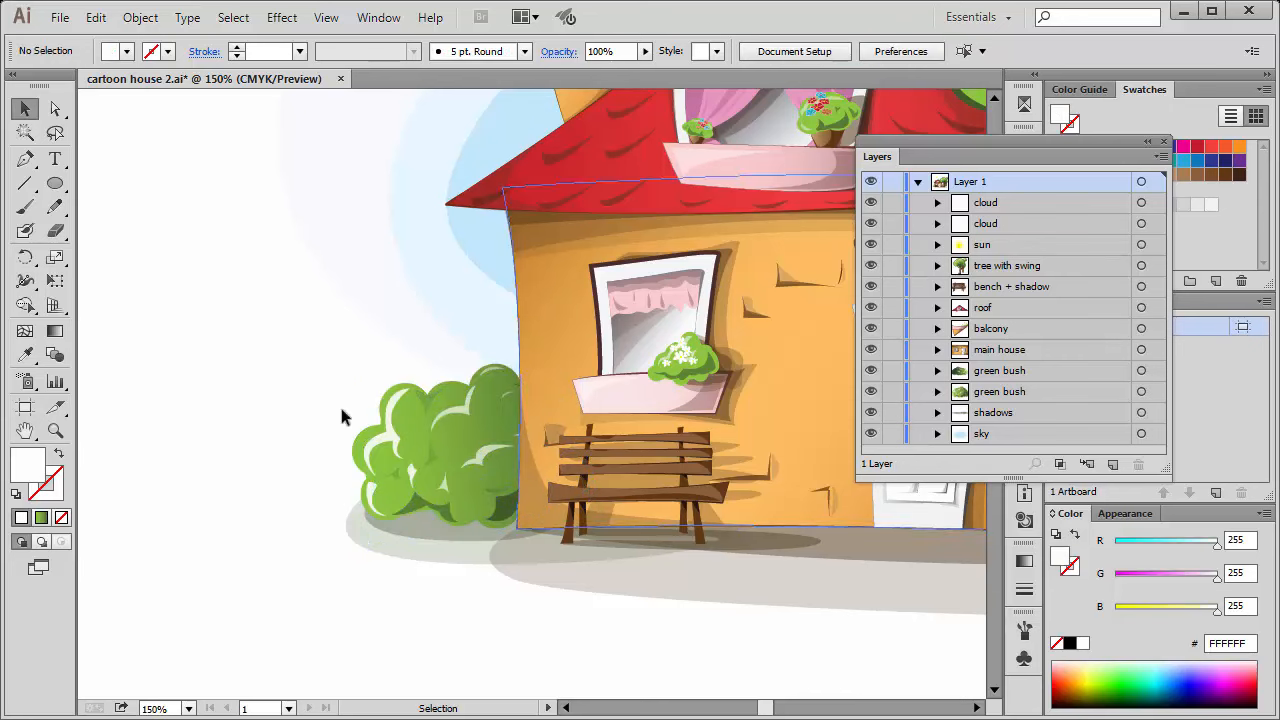
left_click(400, 410)
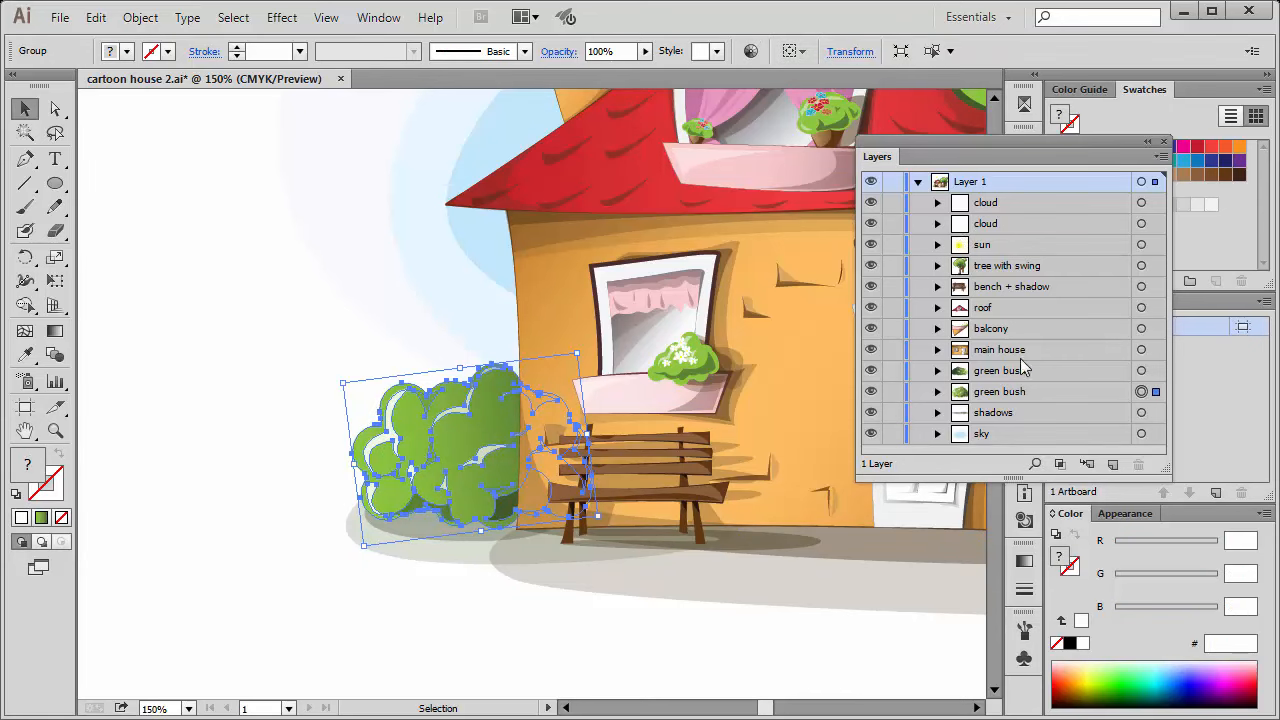
left_click(208, 223)
left_click(231, 17)
left_click(281, 320)
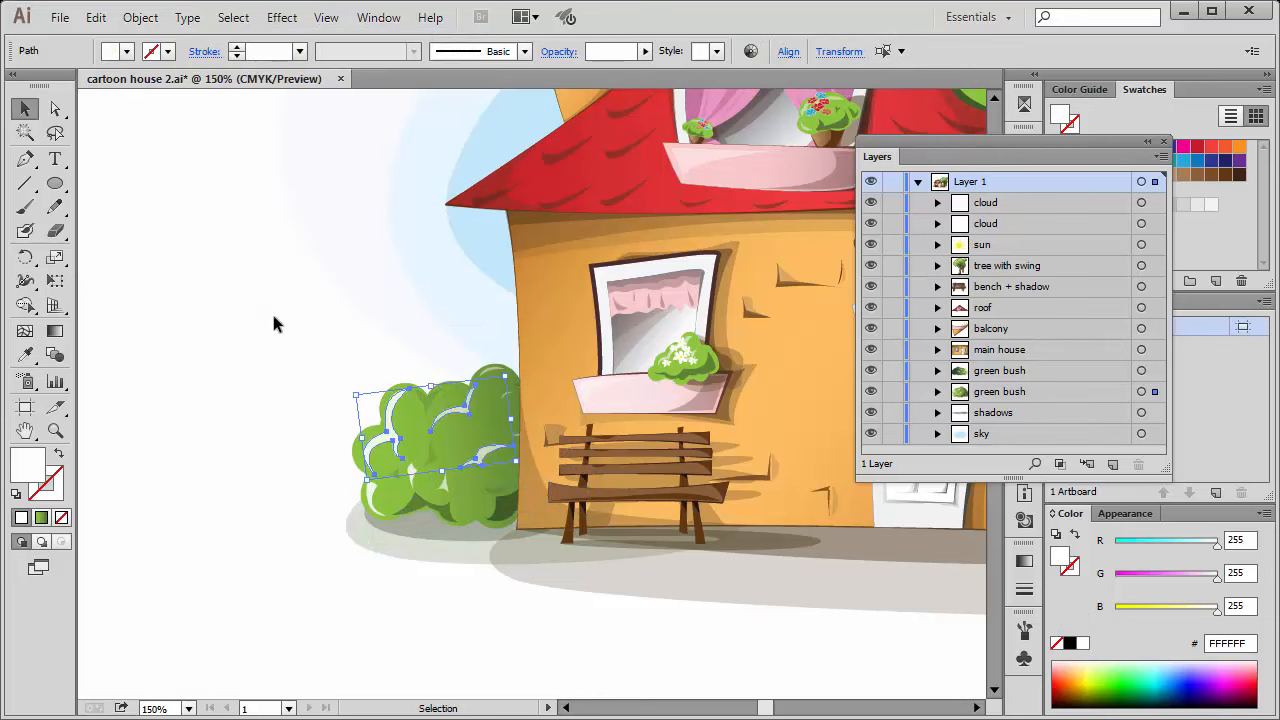
Clear the selection and isolate the nested group inside the green bush beside the bench again.
left_click(265, 617)
key("space")
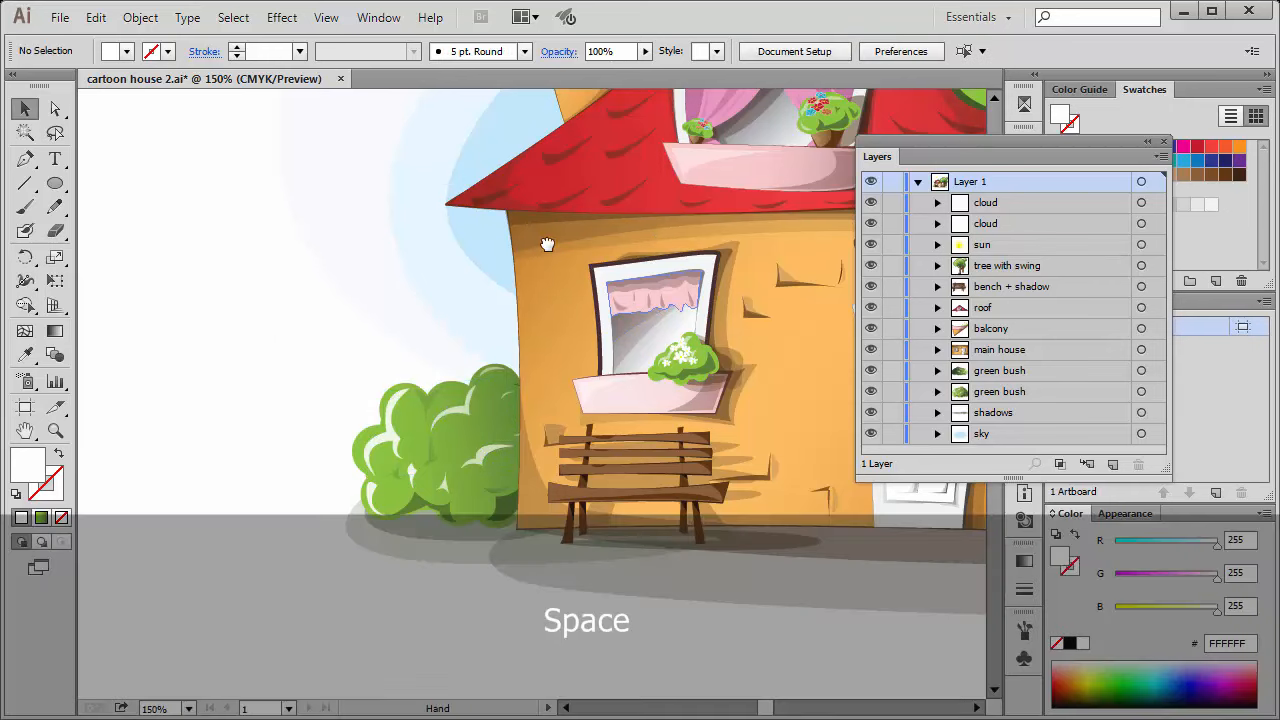
left_click_drag(547, 244, 406, 237)
left_click_drag(545, 197, 303, 381)
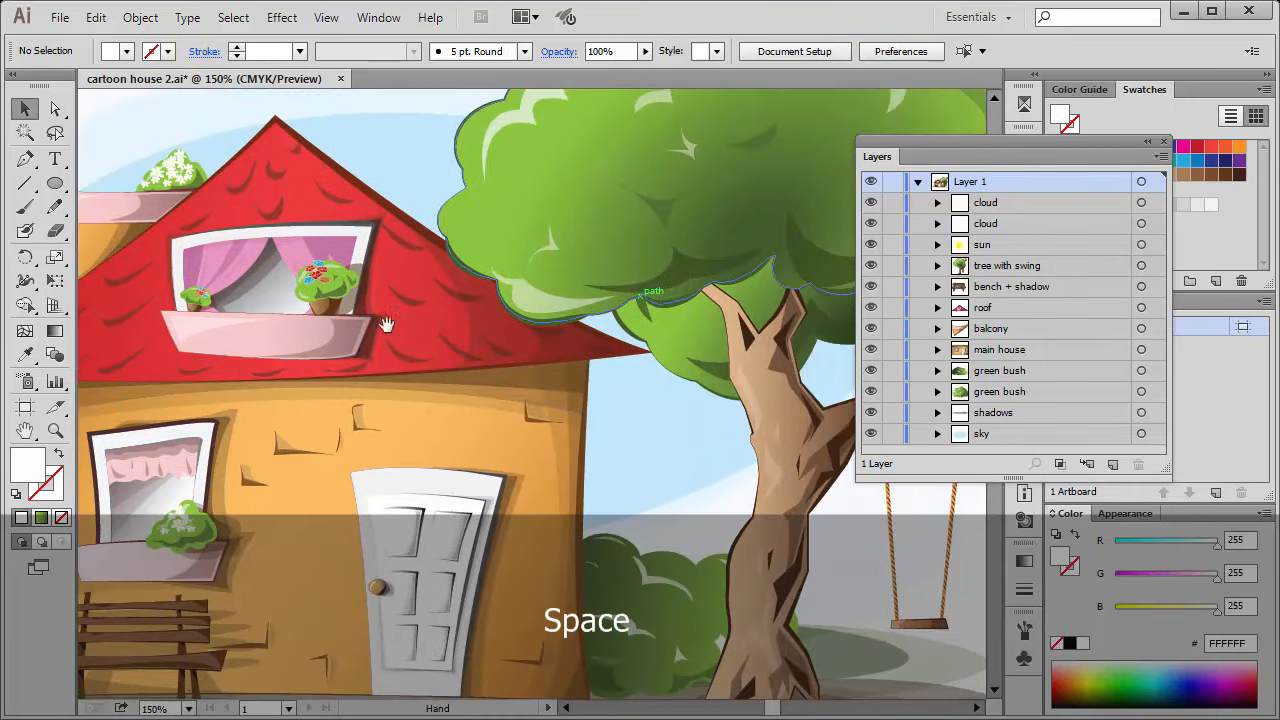
left_click_drag(385, 323, 832, 150)
left_click(427, 445)
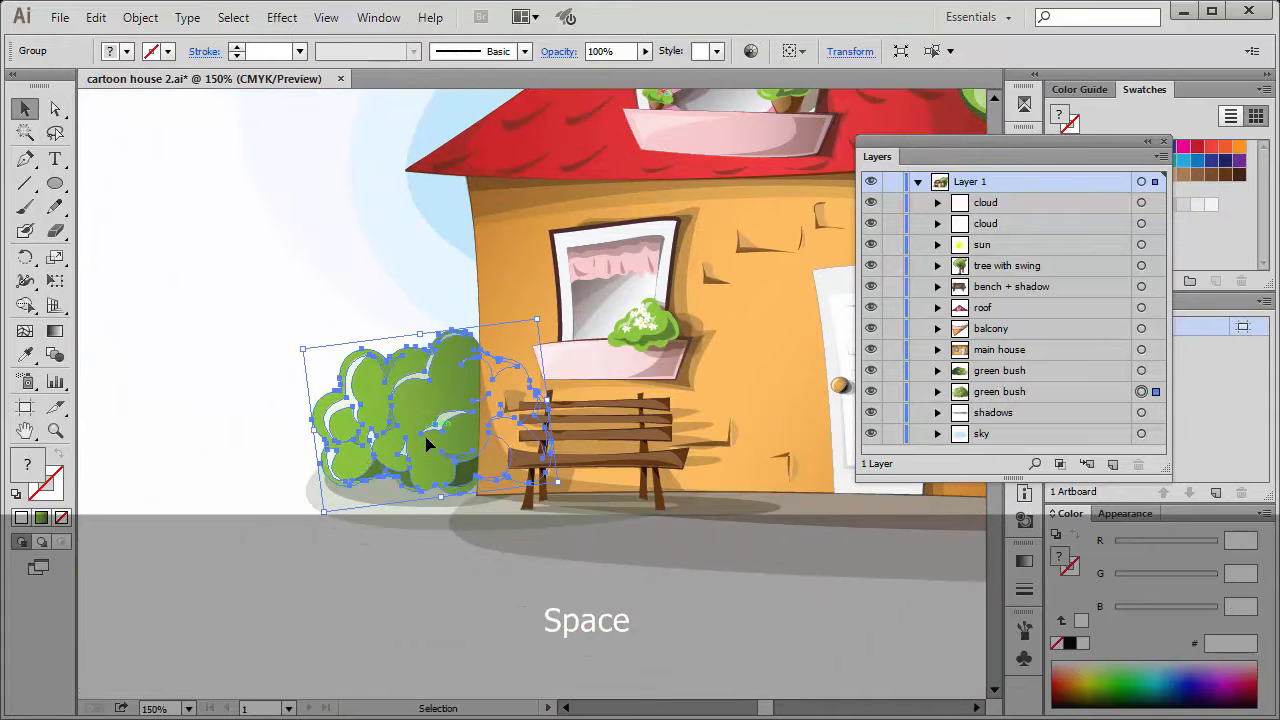
double_click(435, 405)
left_click(455, 410)
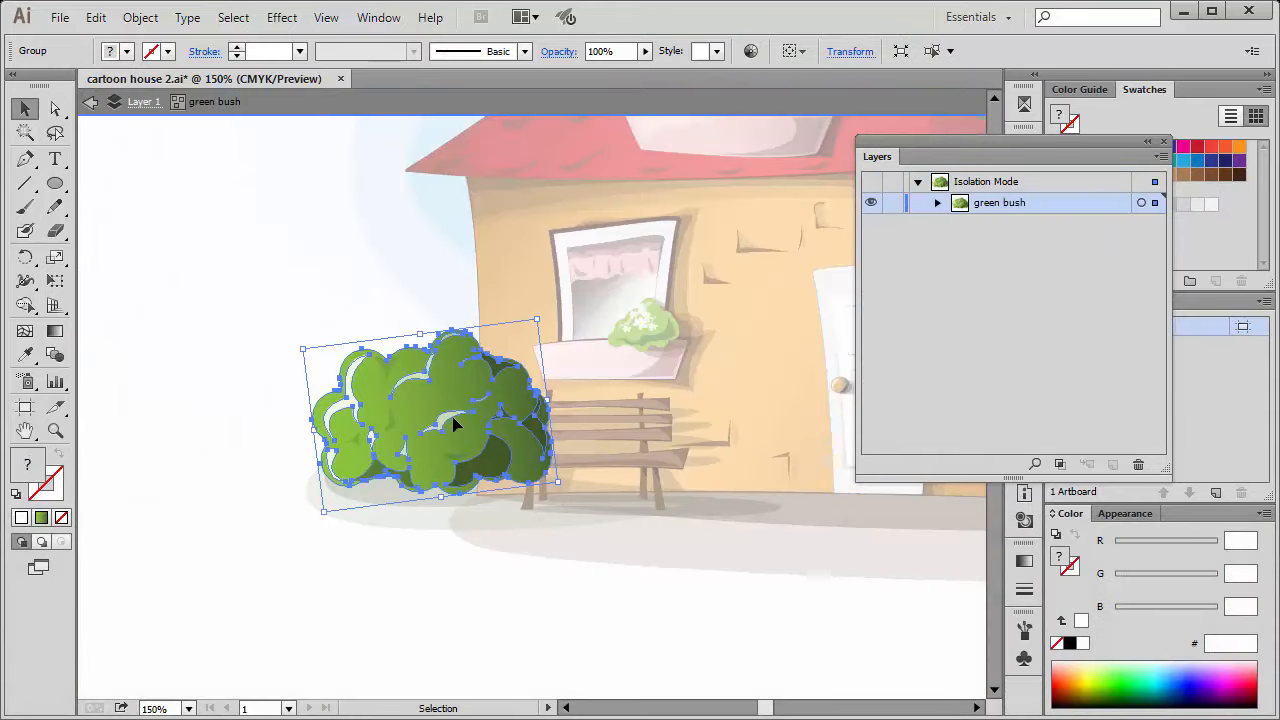
double_click(452, 418)
Select the same white highlight shapes on the bush and group them.
left_click(356, 405)
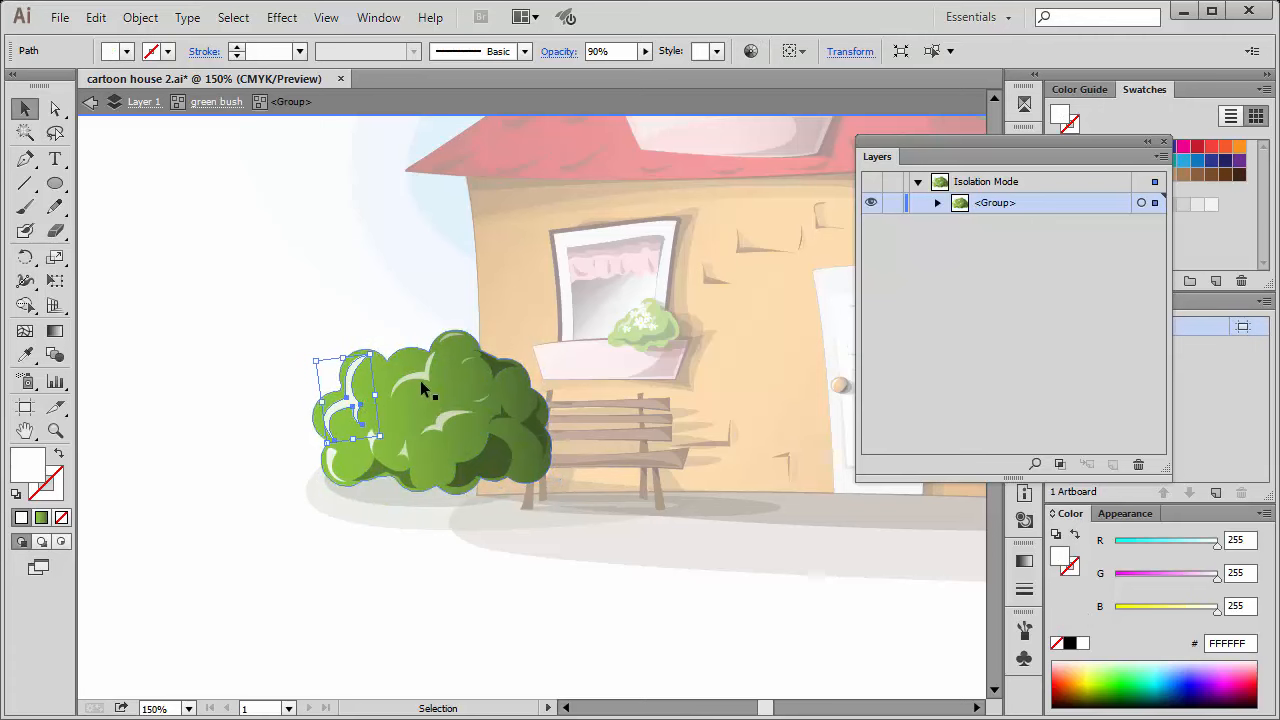
left_click(421, 378, "shift")
left_click(444, 416, "shift")
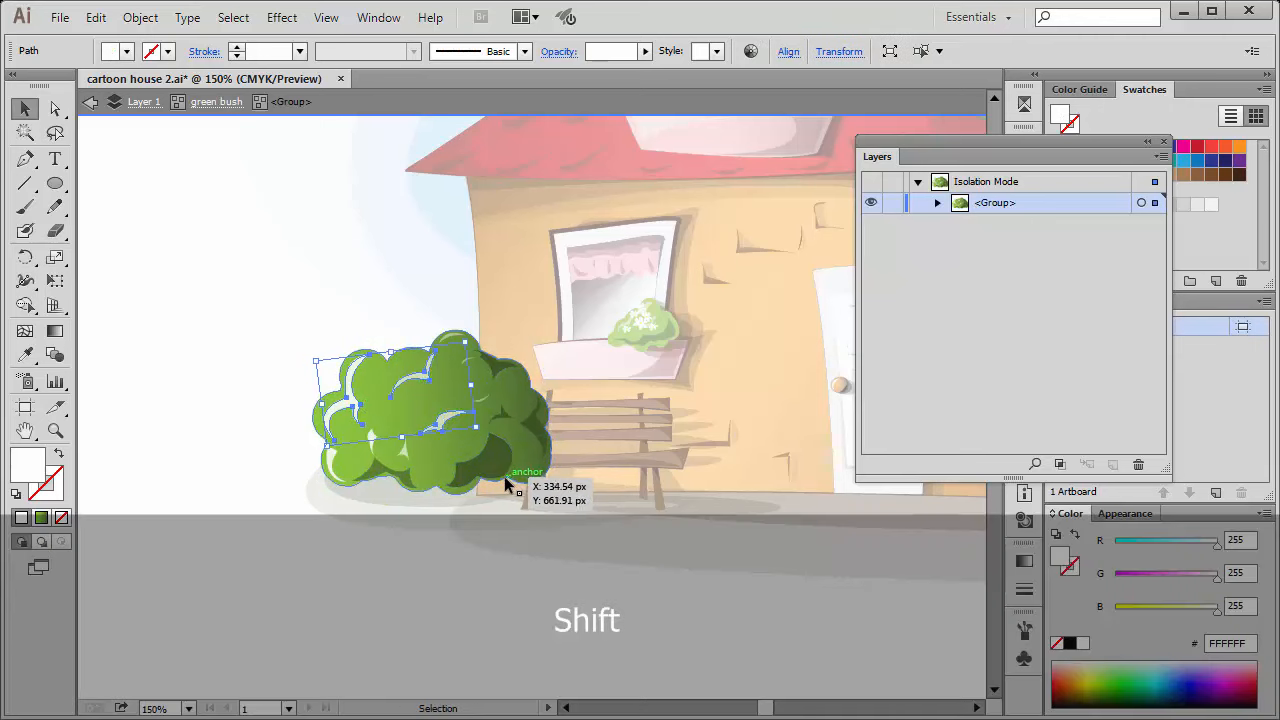
key("ctrl")
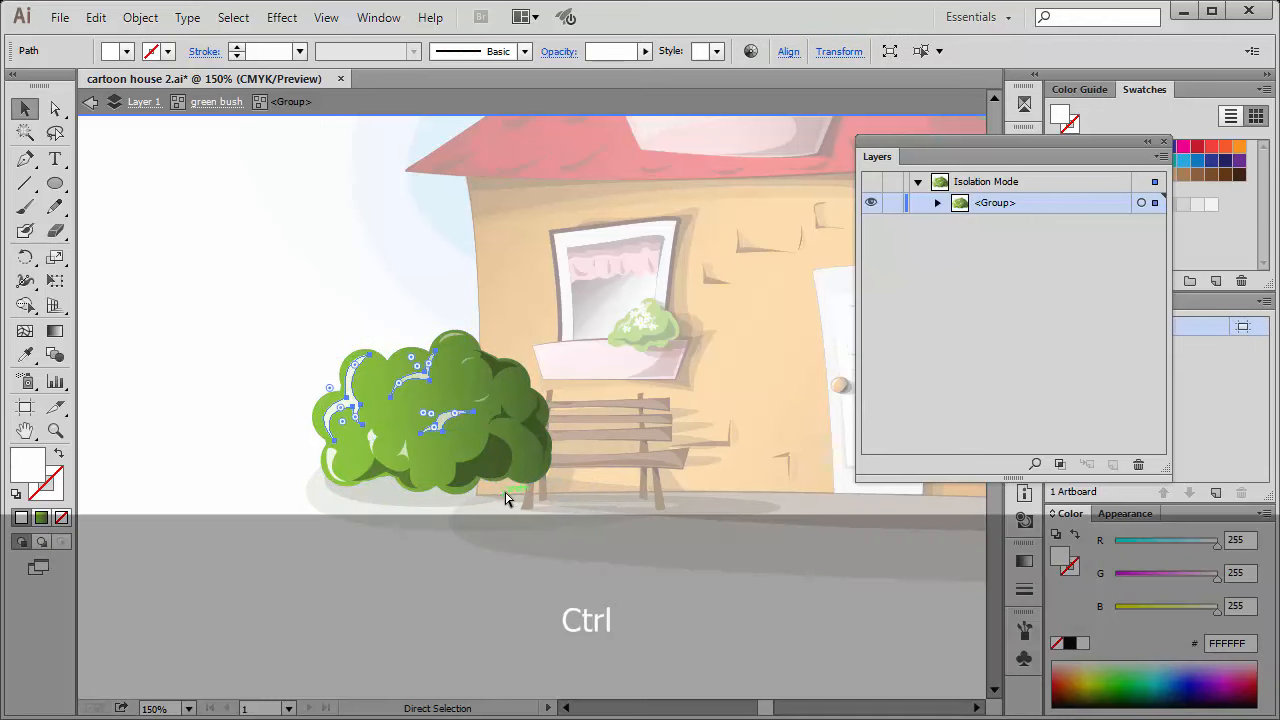
key("ctrl+g")
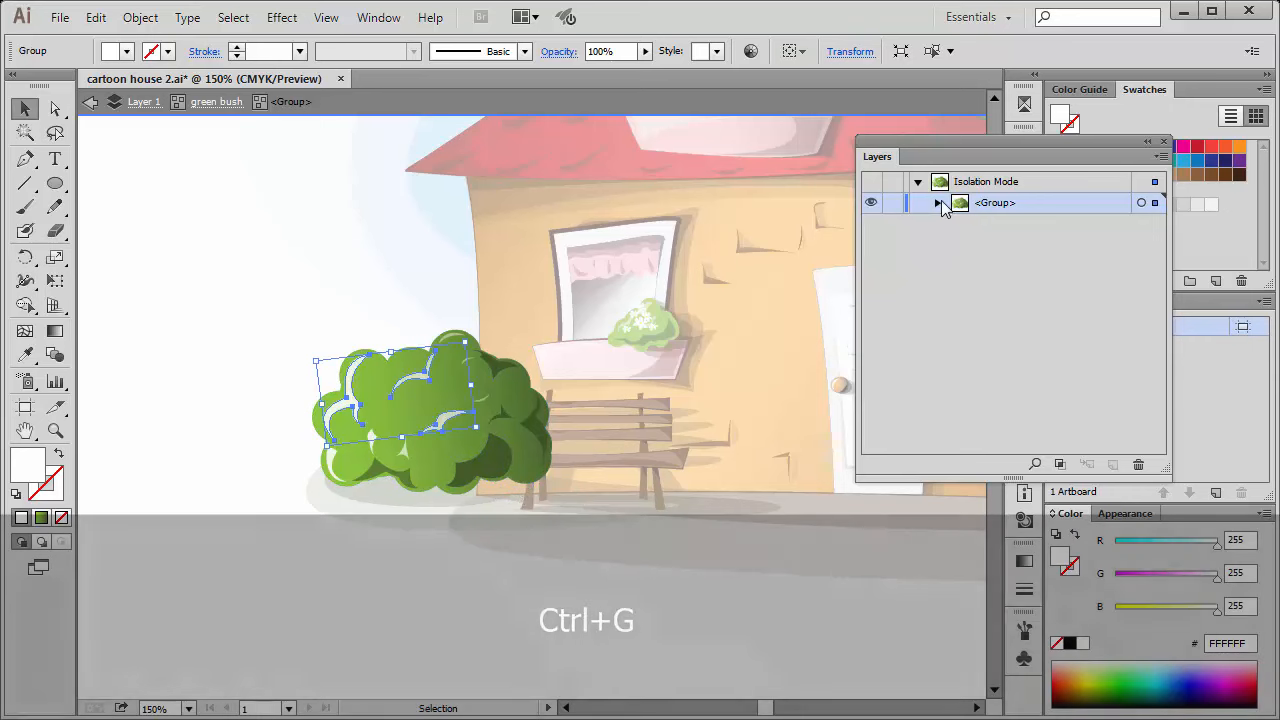
Expand the bush's layer structure to examine the paths inside the new highlight group, and exit isolation mode.
left_click(938, 203)
scroll(993, 370, "down", 1)
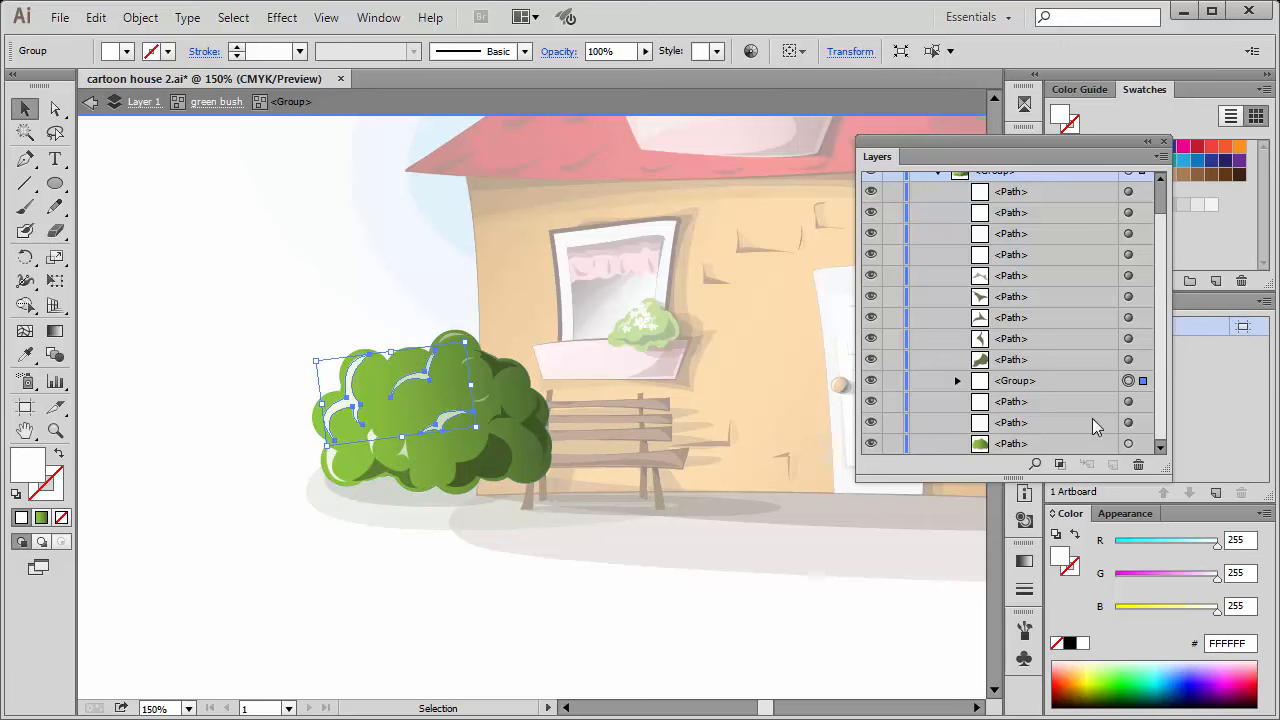
left_click(1074, 381)
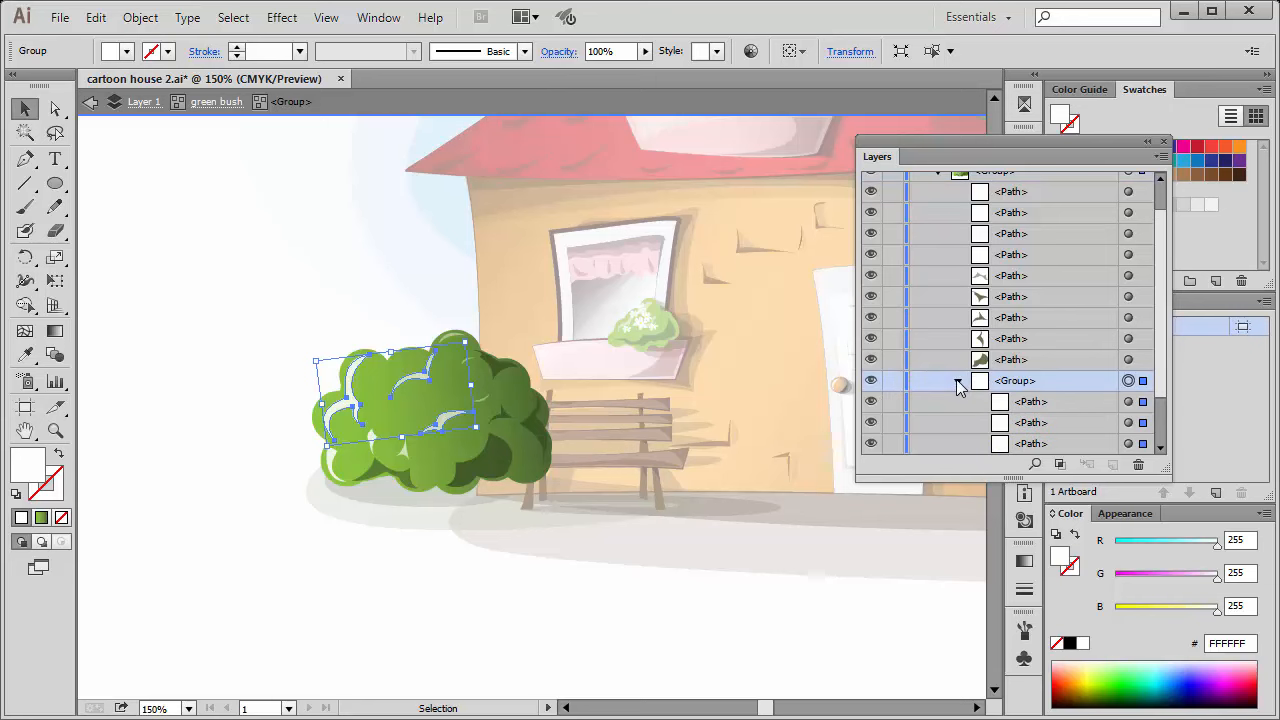
double_click(212, 332)
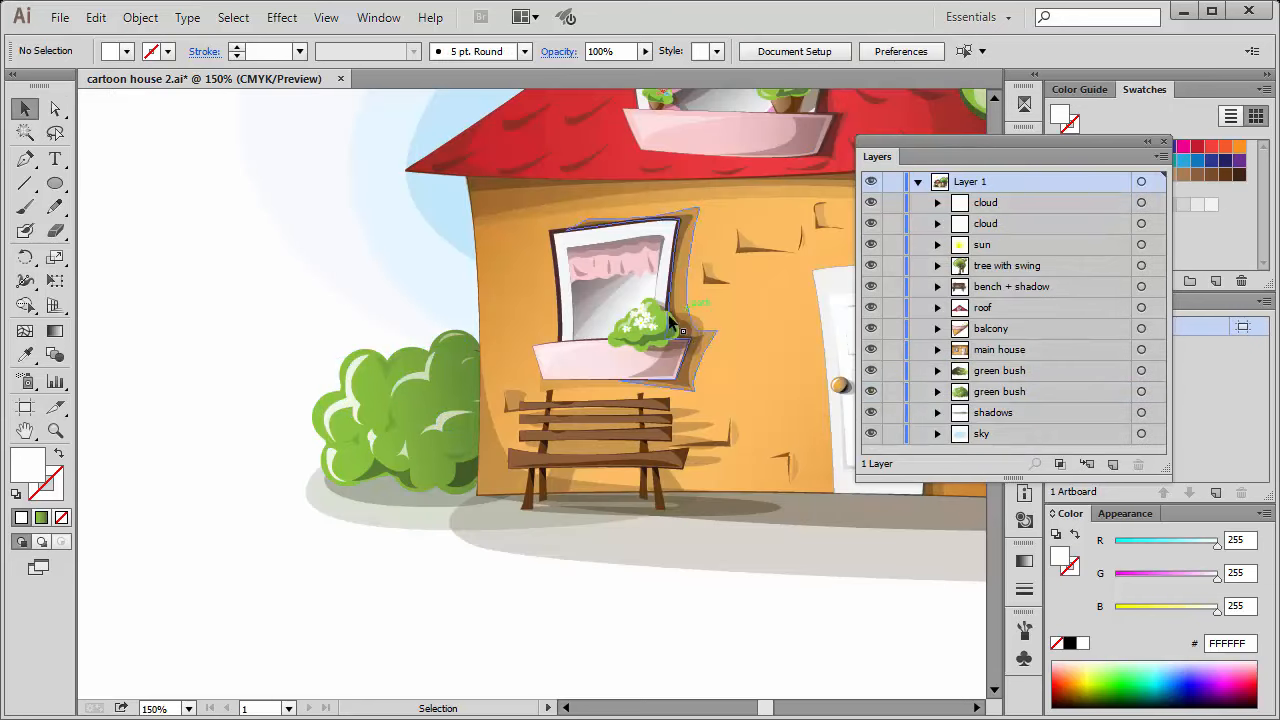
Ungroup the tree with swing and clear the selection.
key("space")
left_click_drag(806, 197, 449, 366)
left_click_drag(747, 210, 516, 334)
left_click_drag(868, 122, 582, 260)
key("space")
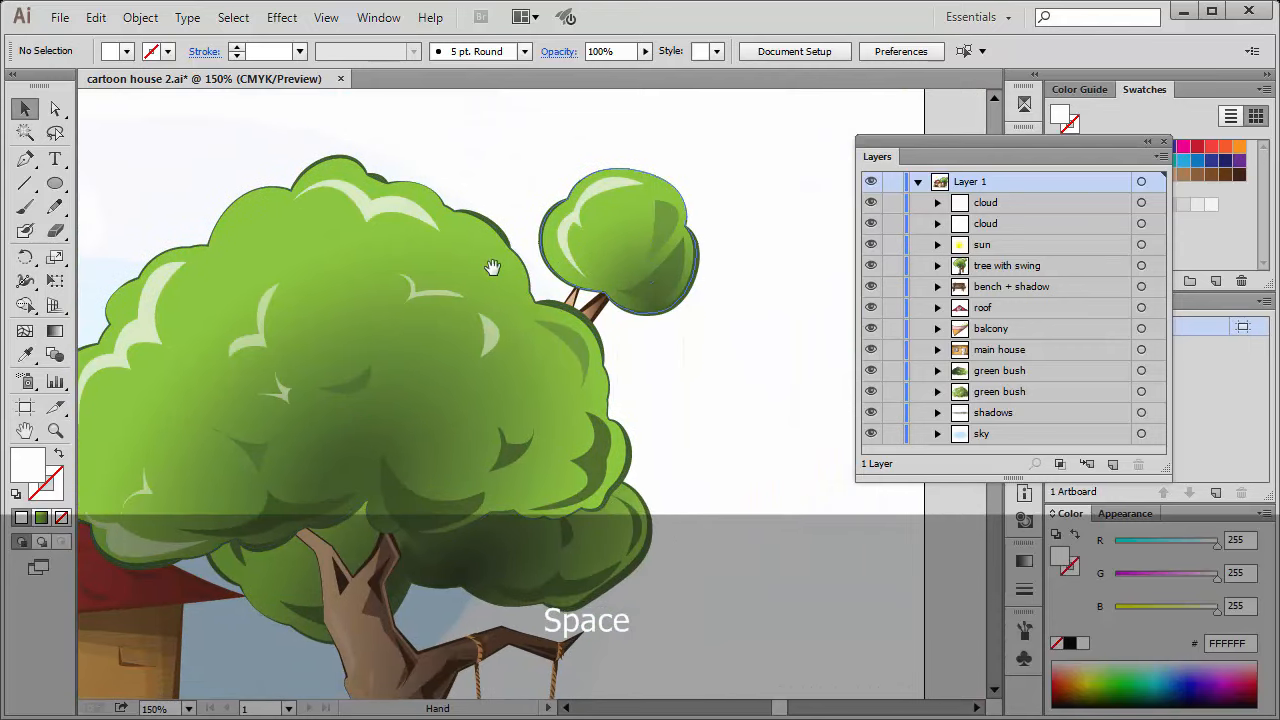
left_click_drag(400, 353, 482, 341)
left_click(559, 266)
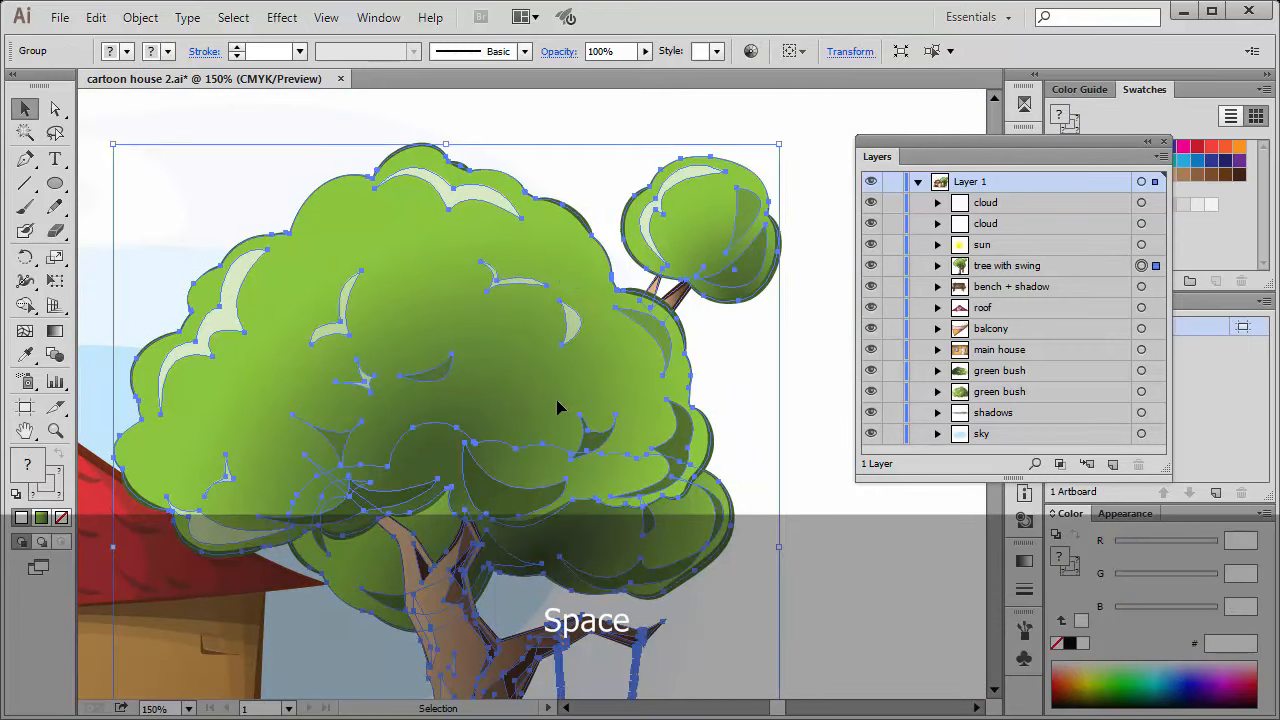
key("ctrl")
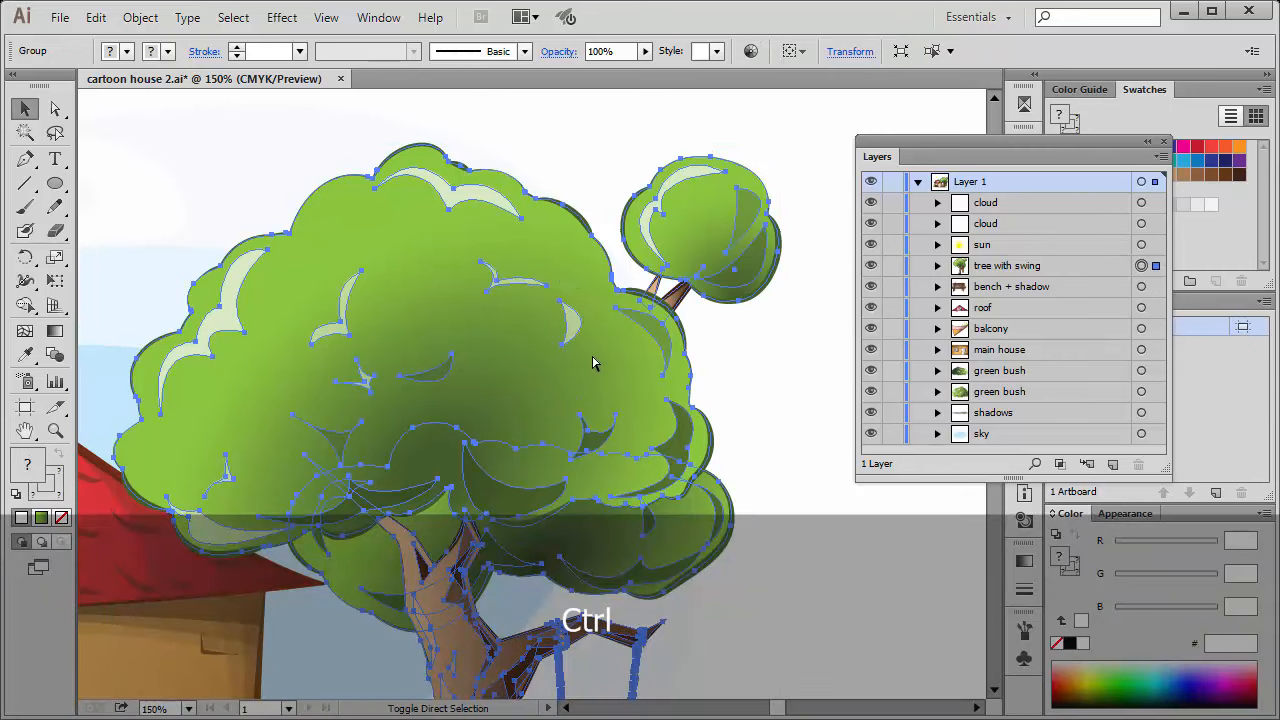
key("ctrl+shift+g")
left_click(758, 342)
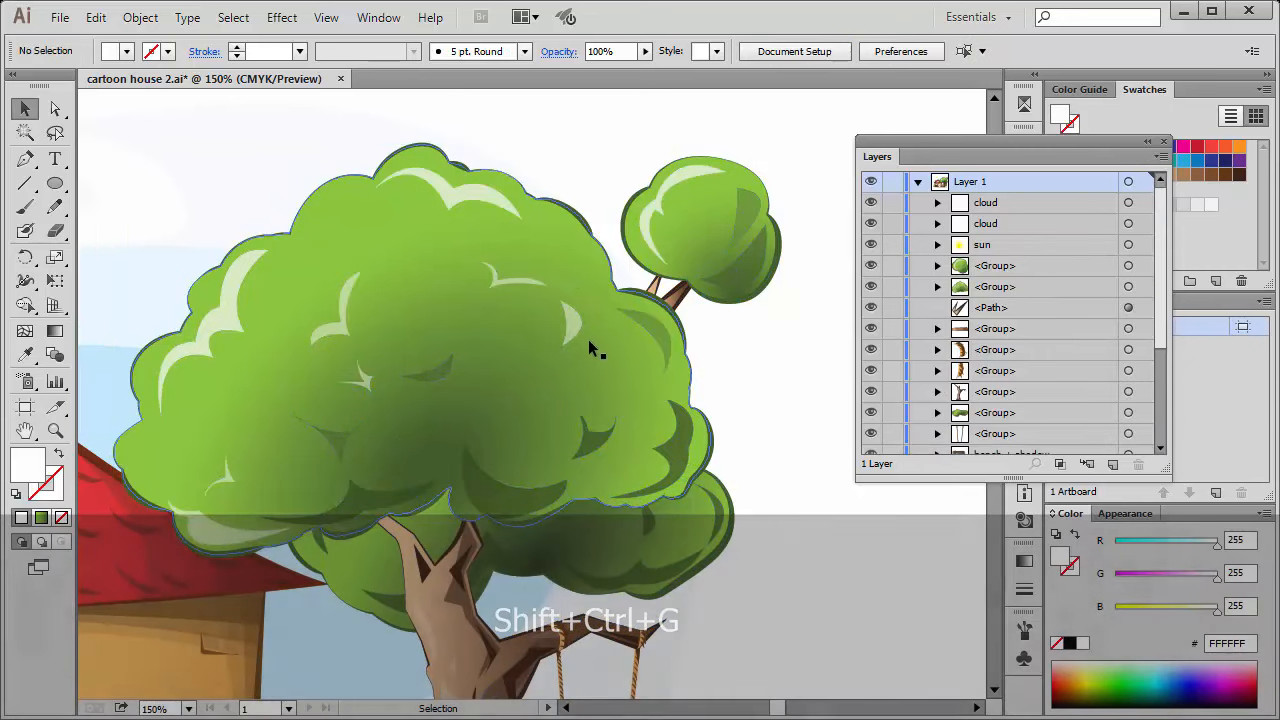
Ungroup the large green tree crown and clear the selection.
left_click(600, 346)
key("shift")
key("ctrl")
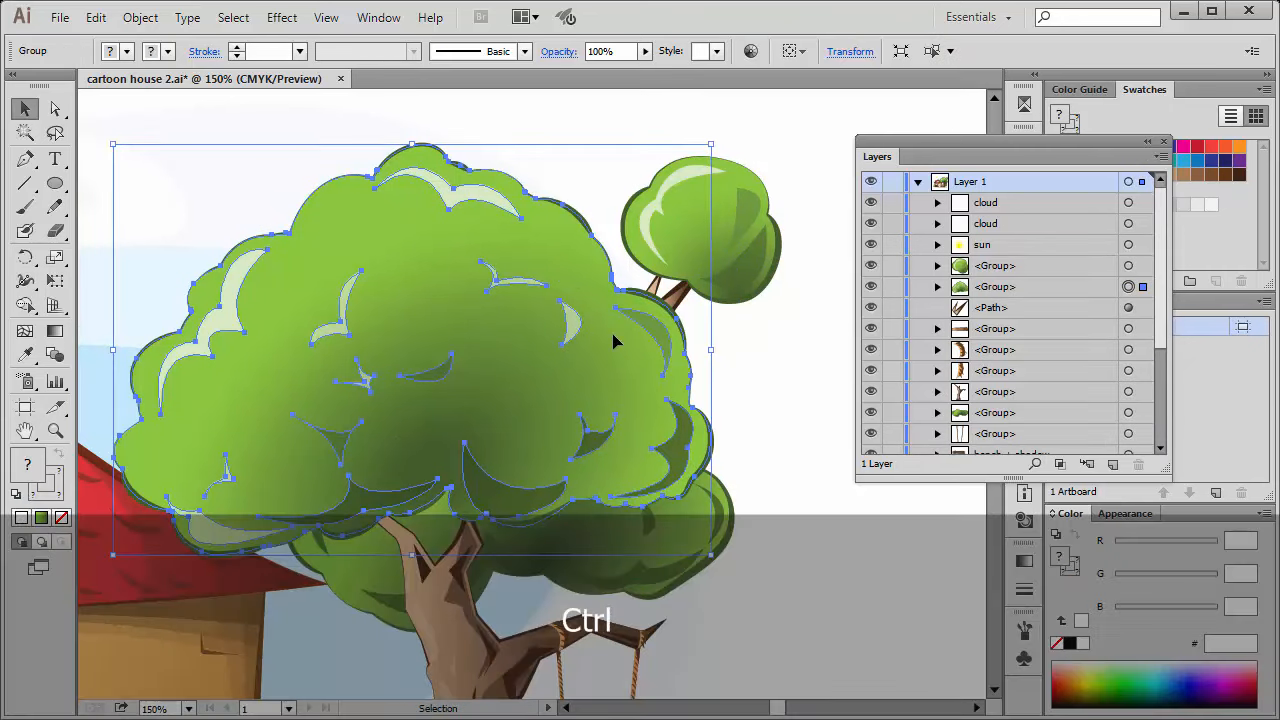
key("ctrl+shift")
key("ctrl+shift+g")
left_click(757, 342)
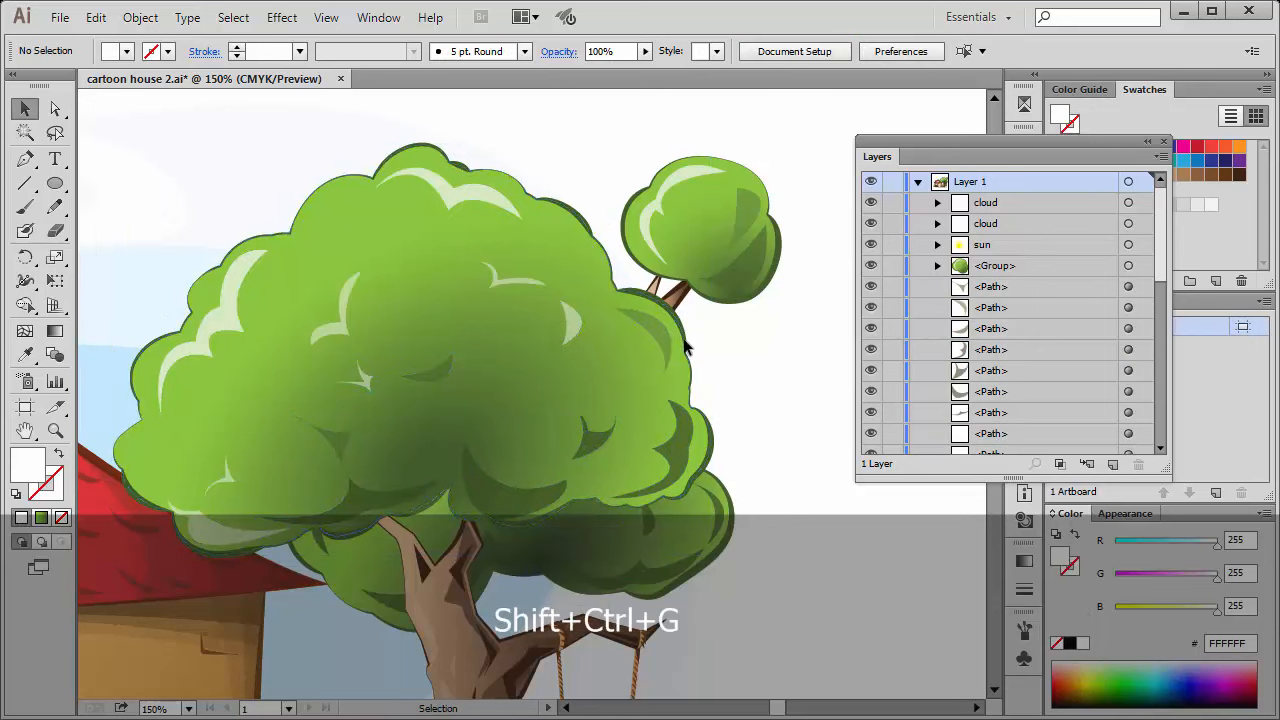
Select individual highlight, shadow and outline paths of the ungrouped large crown one at a time, and clear the selection.
left_click(575, 322)
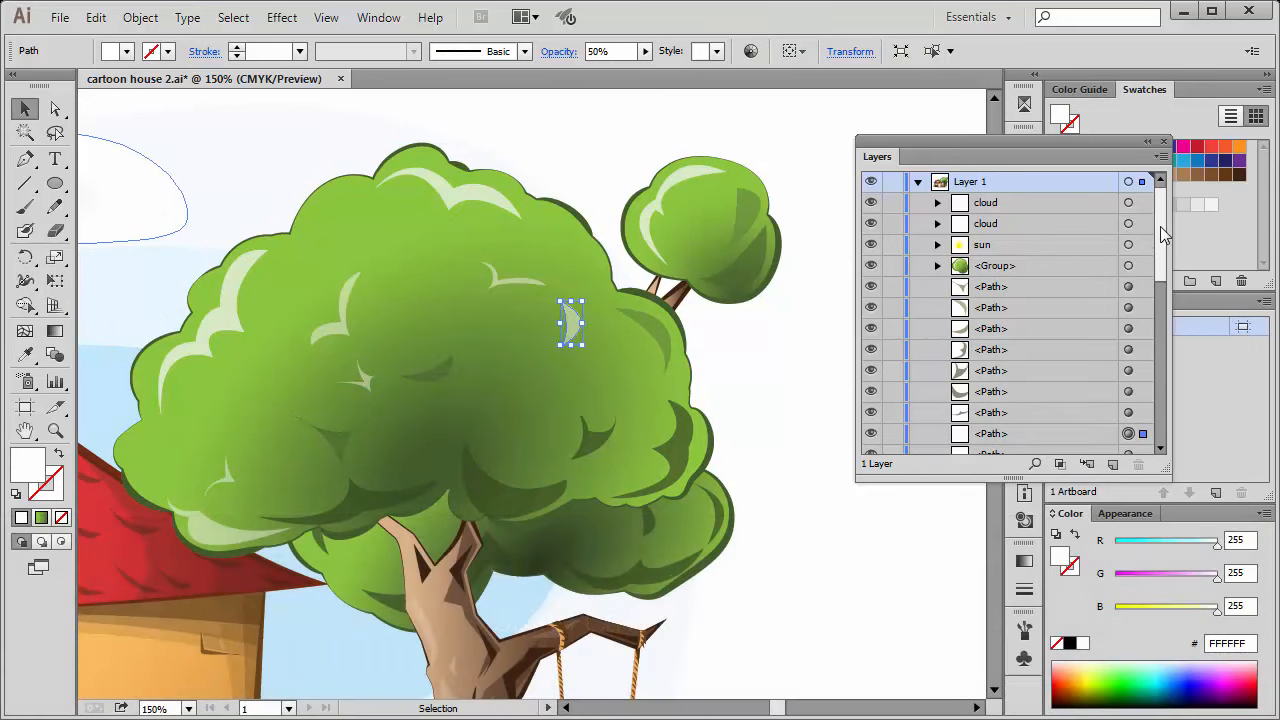
scroll(1010, 240, "down", 2)
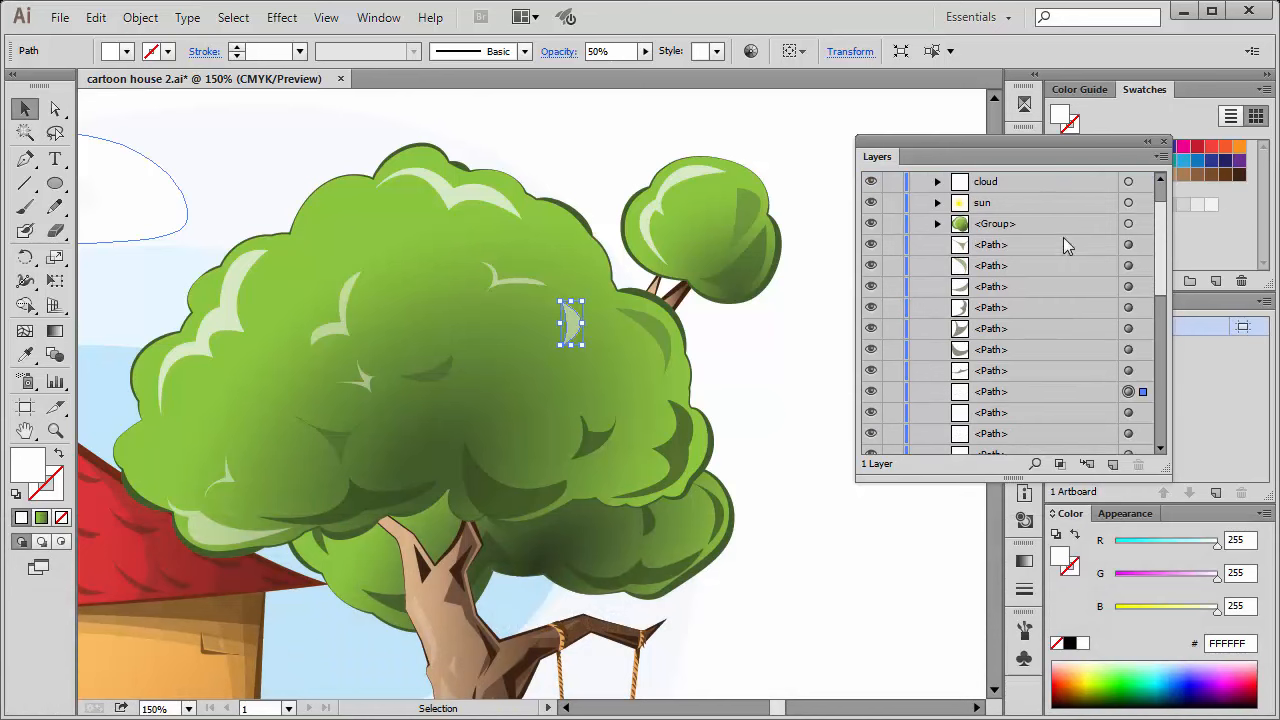
left_click(515, 338)
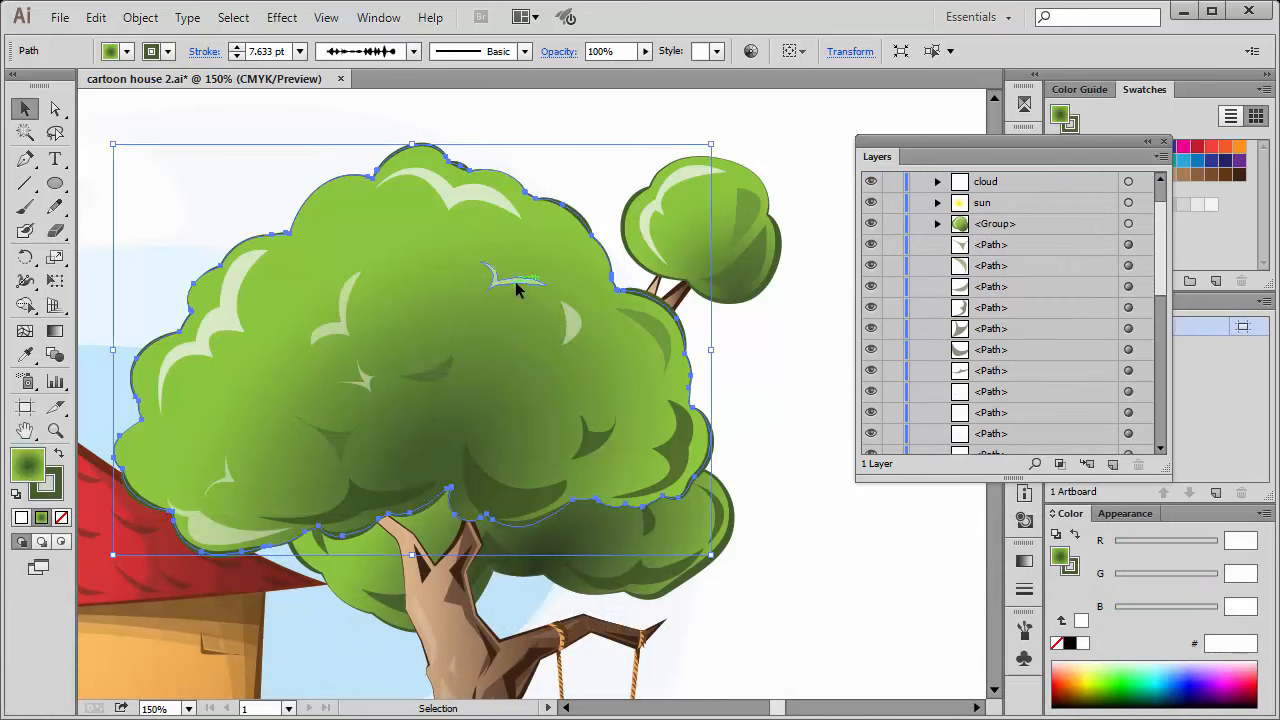
left_click(506, 280)
left_click(340, 342)
left_click(362, 378)
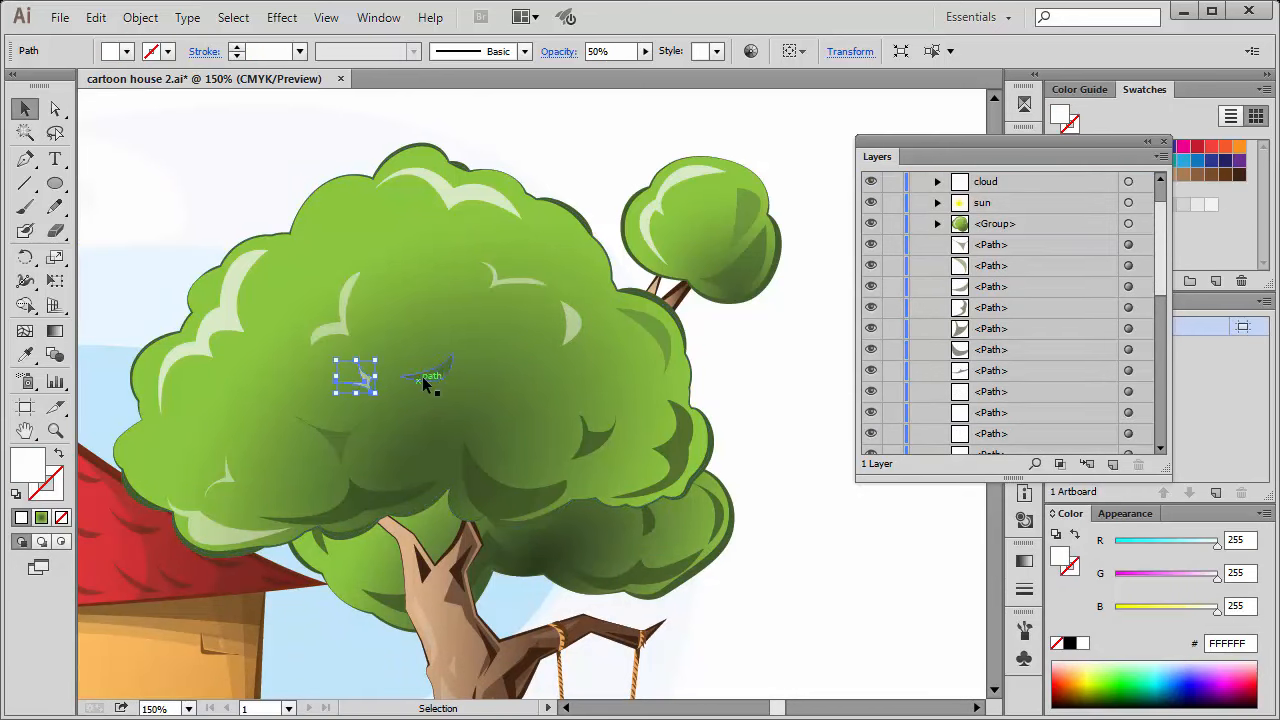
left_click(424, 372)
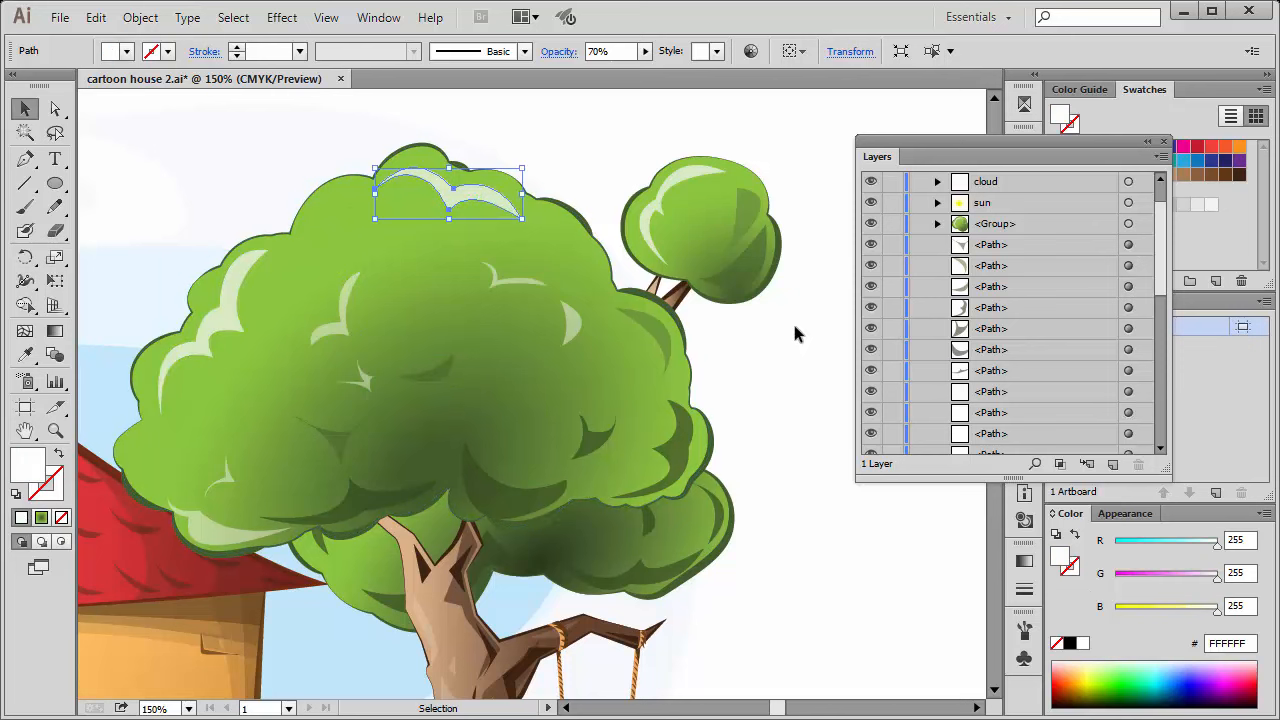
left_click(826, 284)
Select all highlight, shadow and outline paths of the large tree crown together.
left_click(243, 335)
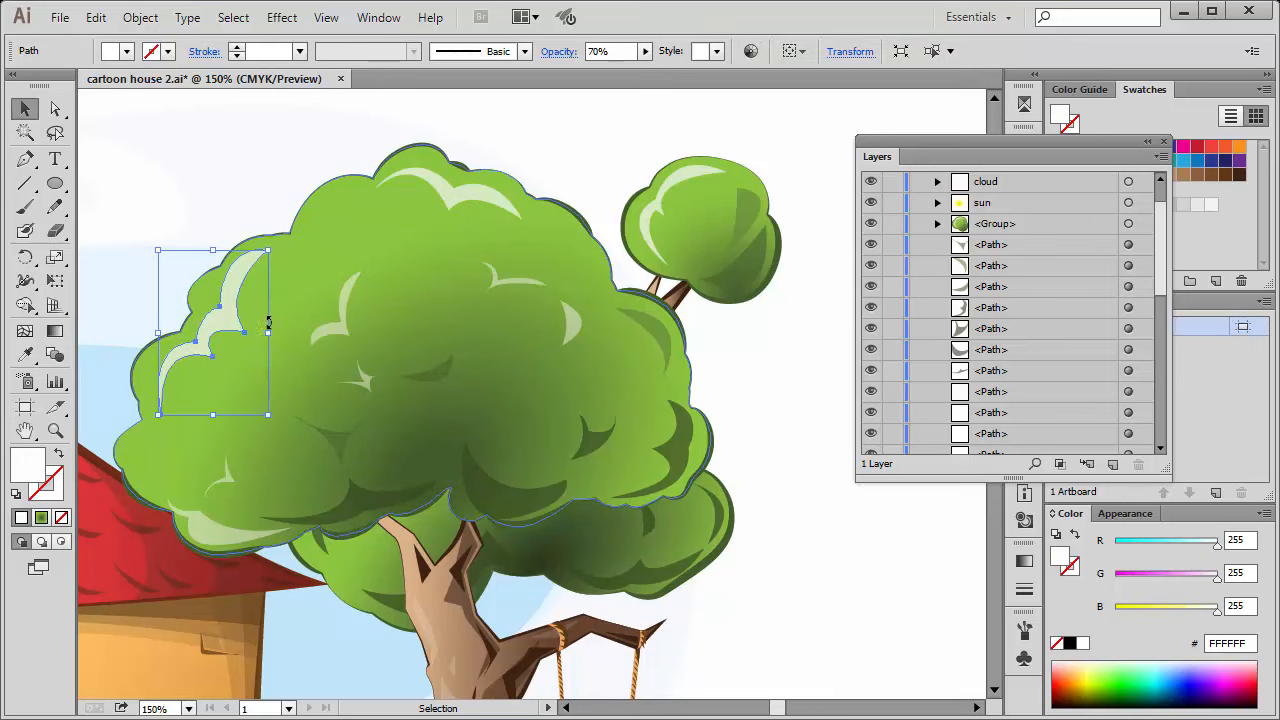
left_click(215, 528, "shift")
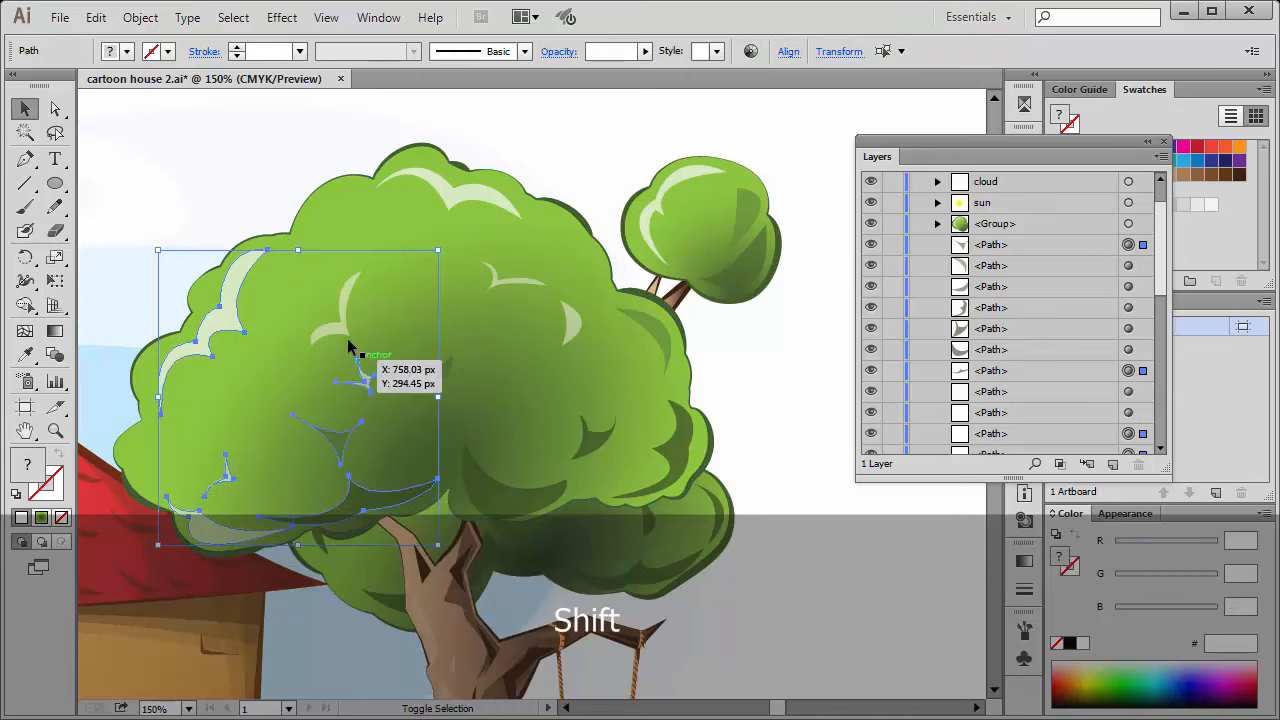
left_click(424, 244, "shift")
left_click(484, 269, "shift")
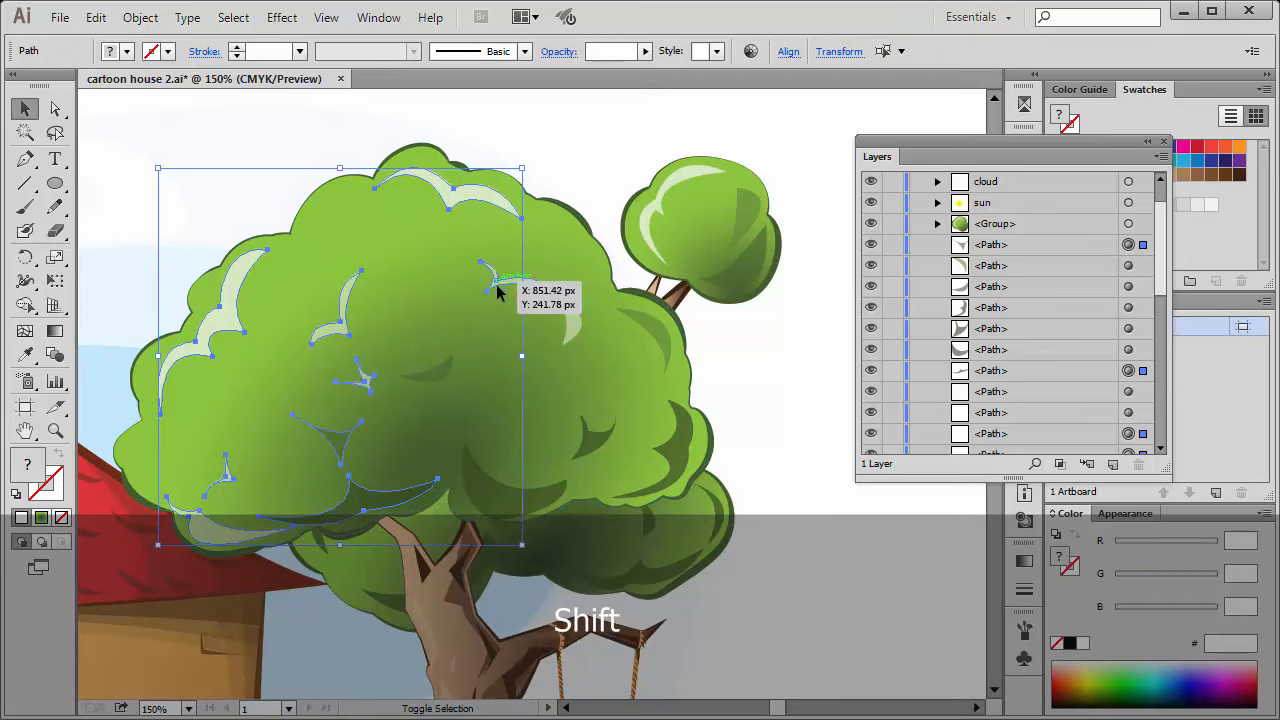
left_click(442, 371, "shift")
left_click(500, 508, "shift")
left_click(608, 445, "shift")
left_click(580, 337, "shift")
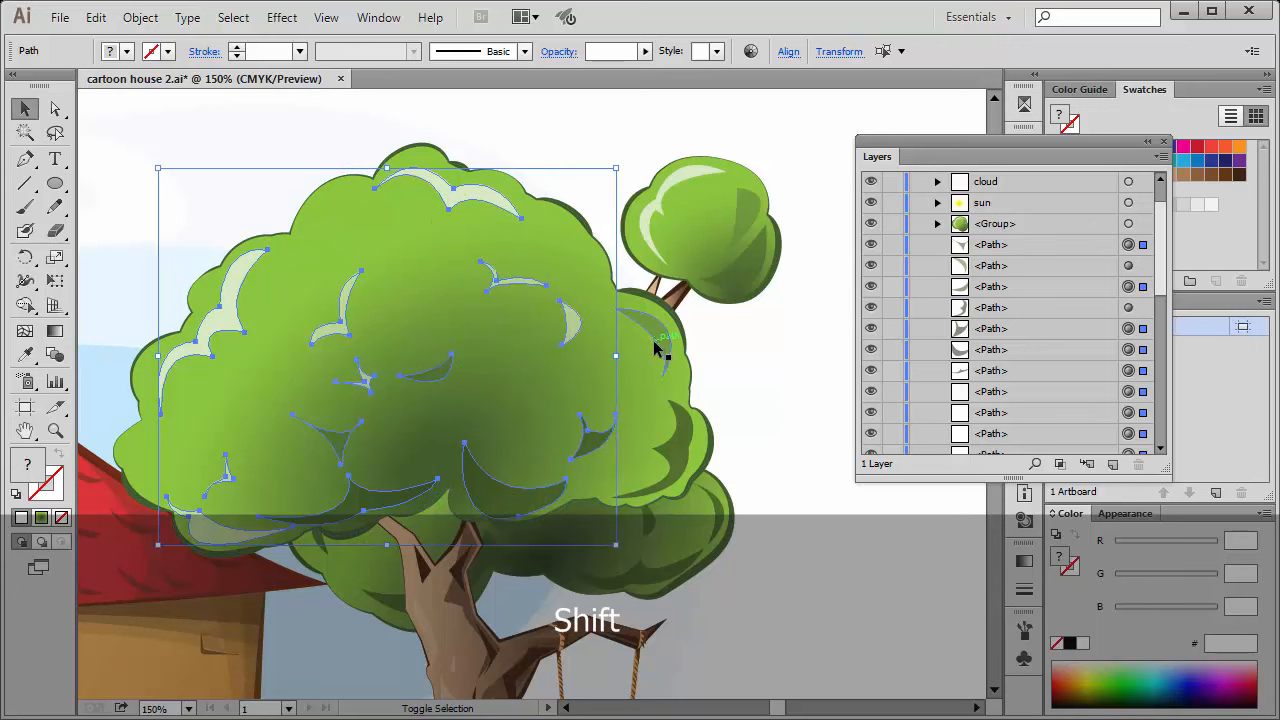
left_click(658, 352, "shift")
left_click(671, 457, "shift")
left_click(716, 452, "shift")
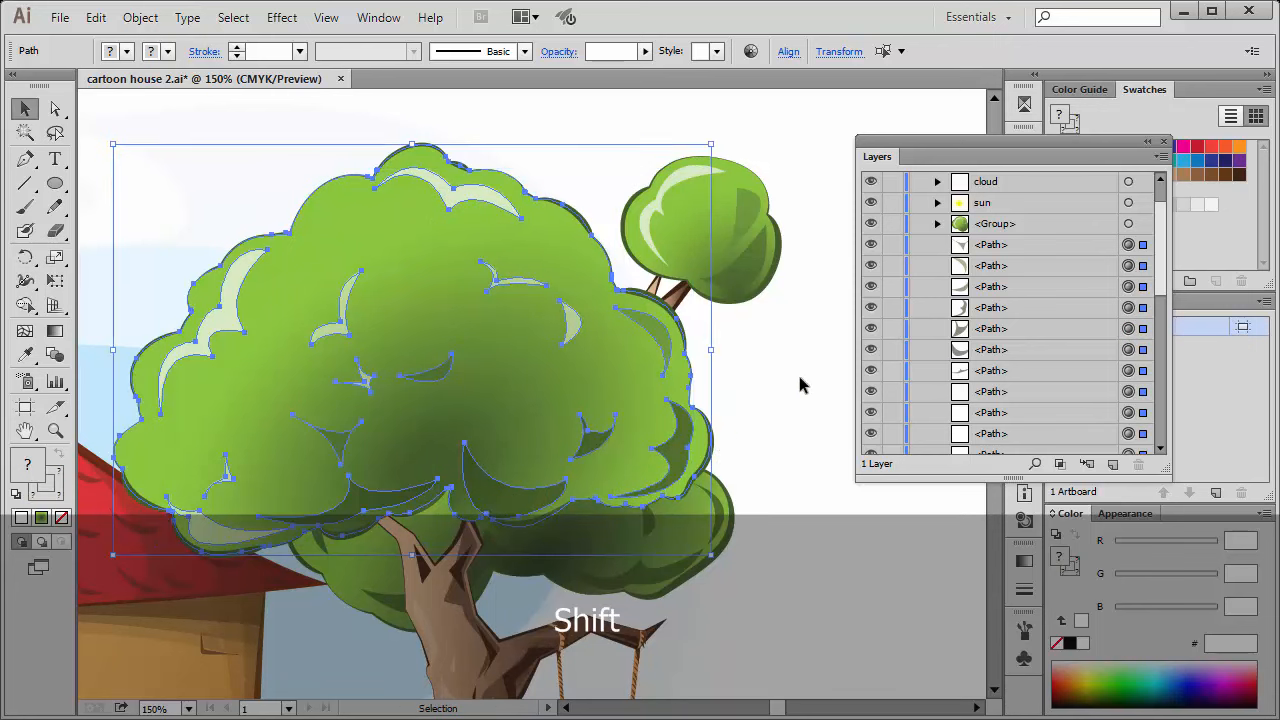
Move the Layers panel up beside the large crown and run Collect in New Layer.
left_click_drag(883, 163, 766, 99)
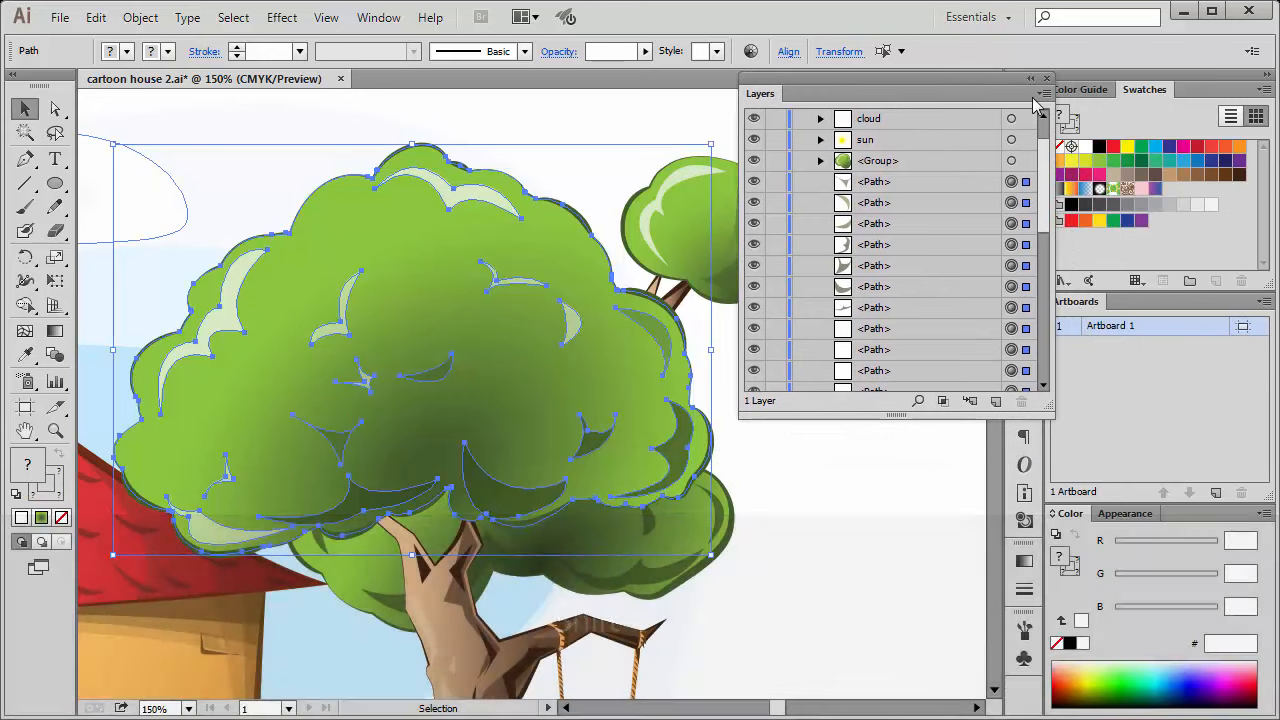
left_click(1044, 95)
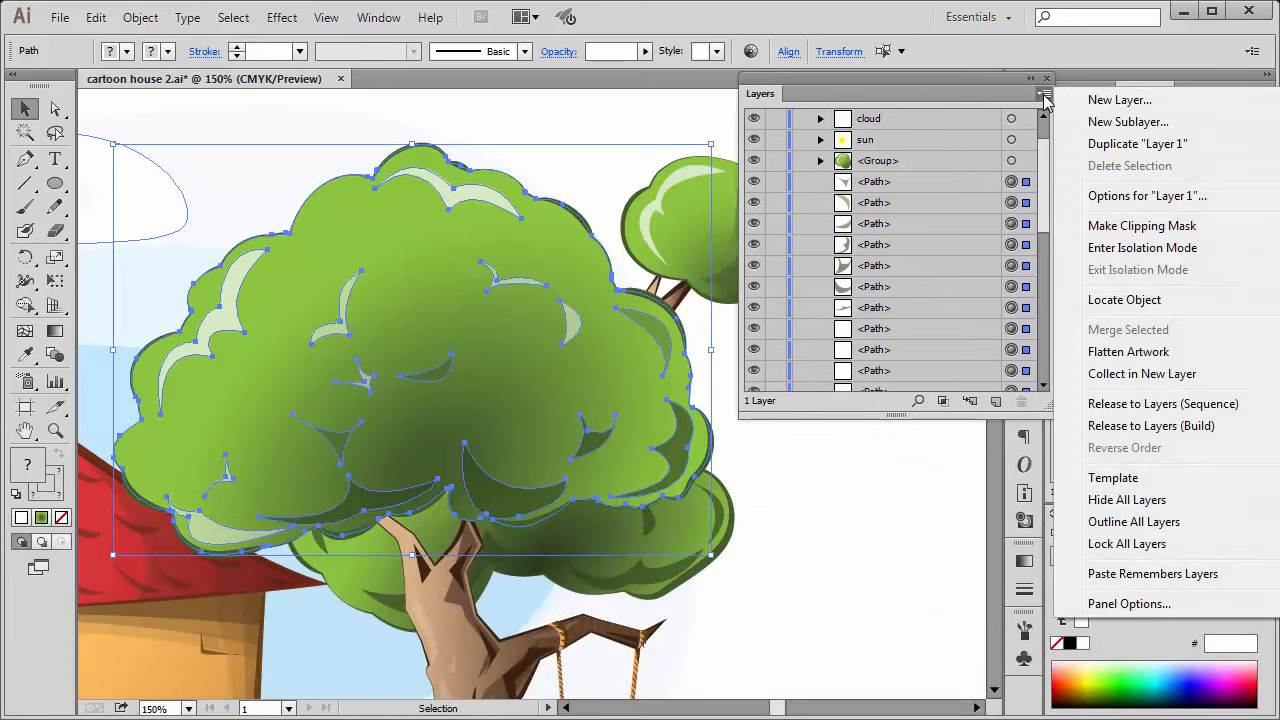
left_click(1121, 377)
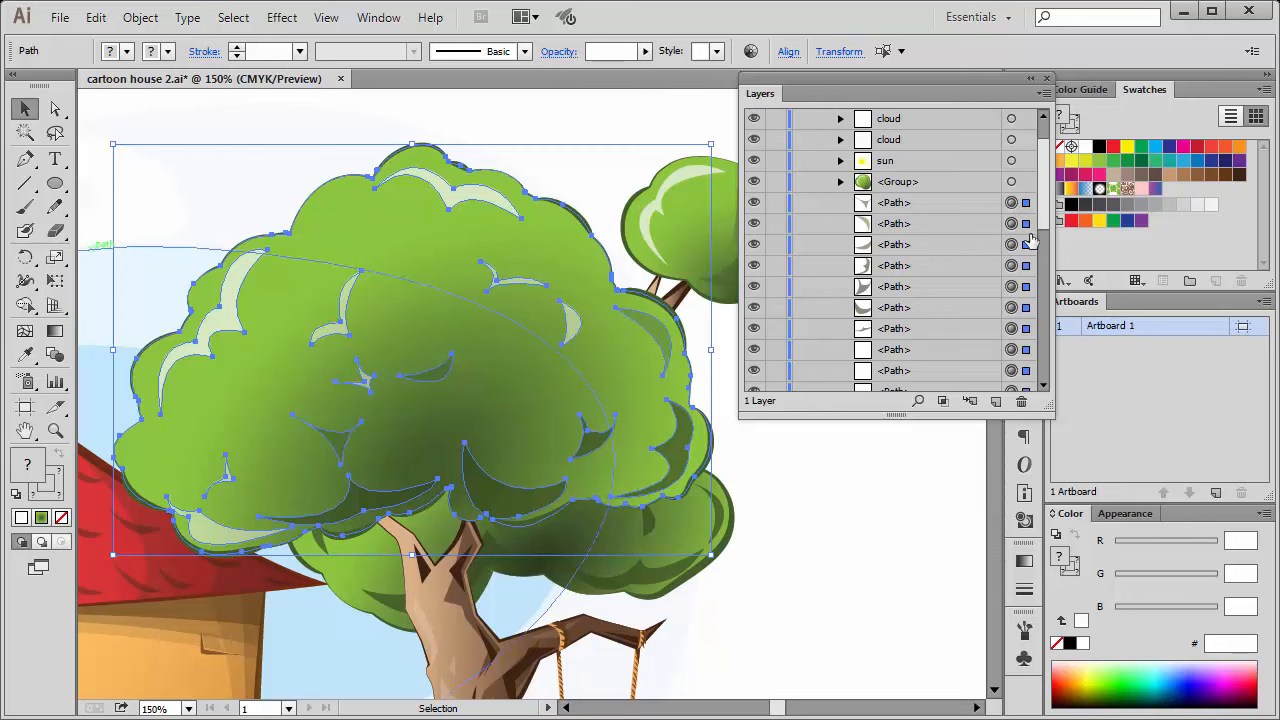
Highlight all path entries of the large crown in the layer list, from its green base shape up to the first path.
scroll(1046, 272, "down", 8)
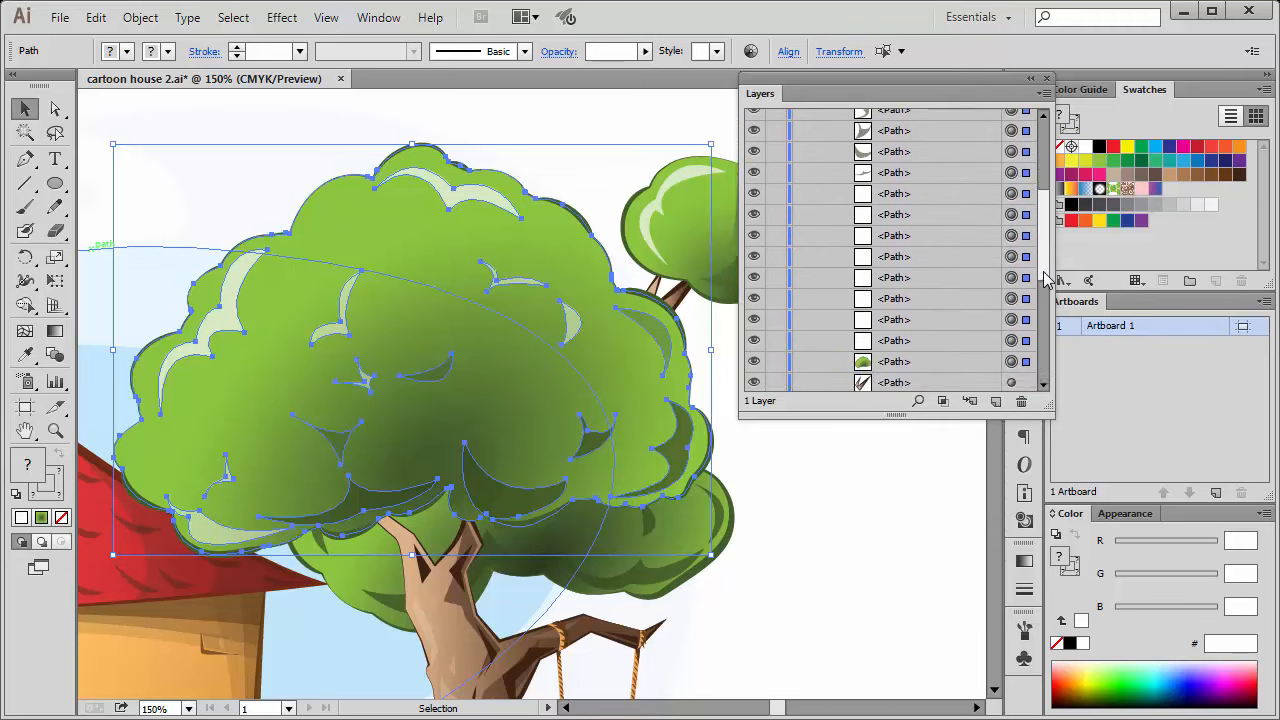
scroll(1045, 235, "up", 8)
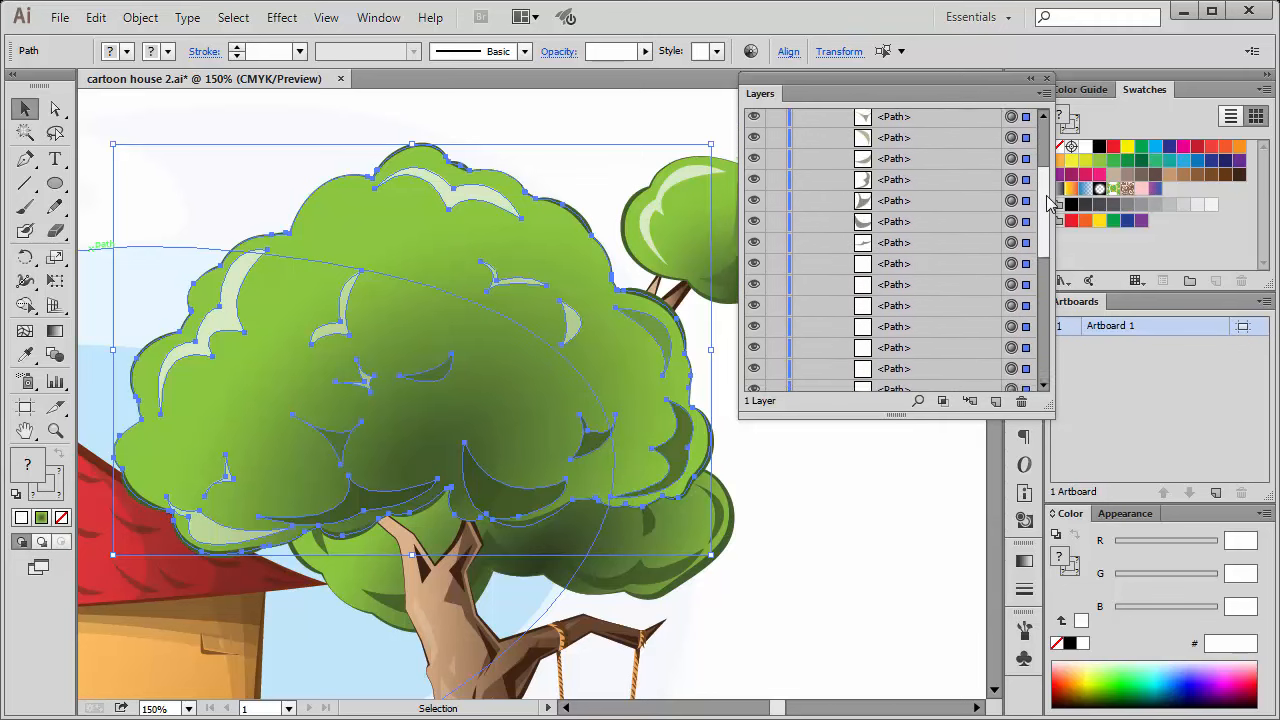
left_click_drag(1046, 185, 1046, 272)
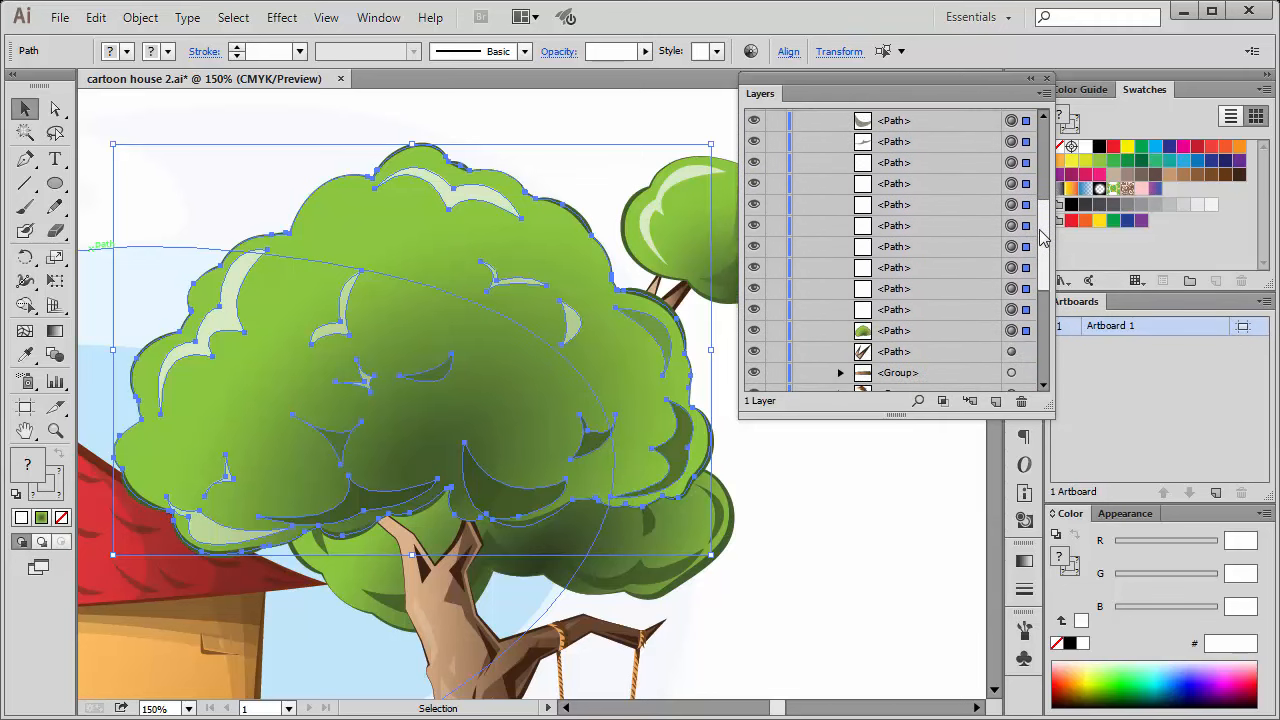
left_click(937, 329)
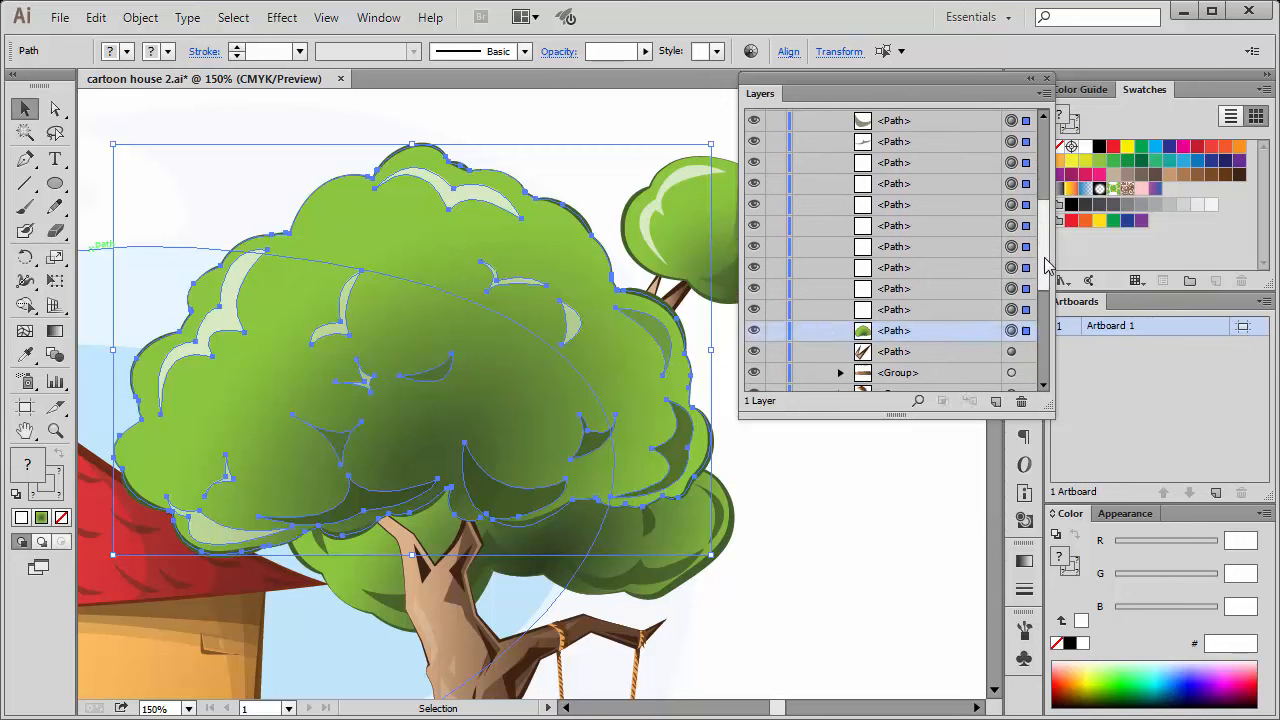
mouse_move(1045, 260)
left_mouse_down()
mouse_move(1046, 244)
mouse_move(1046, 262)
left_mouse_up()
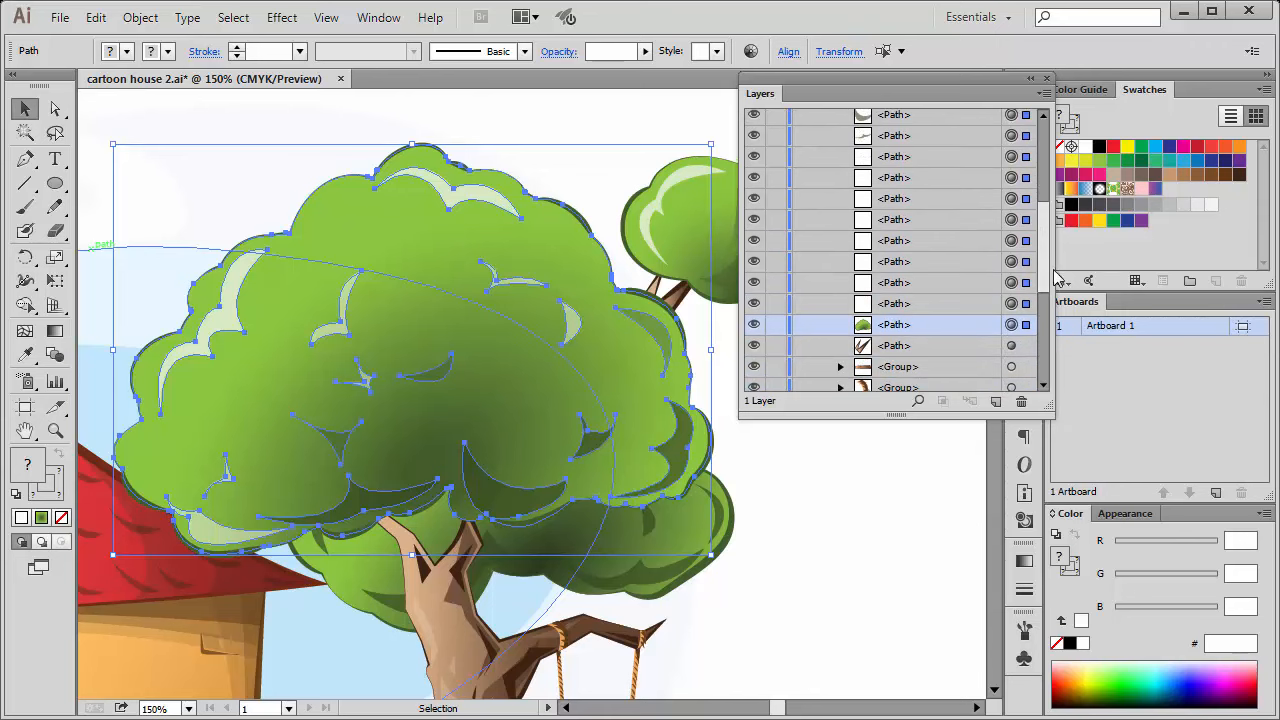
left_click_drag(1047, 267, 1048, 208)
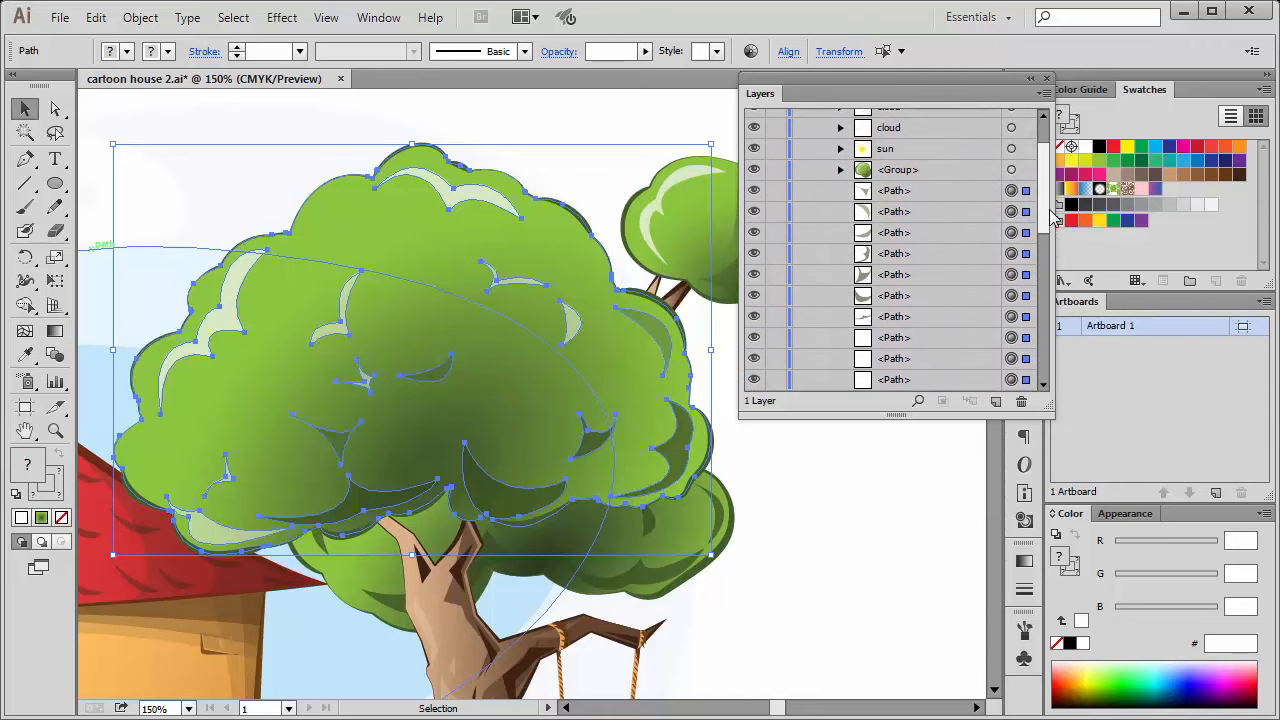
key("shift")
left_click(940, 190, "shift")
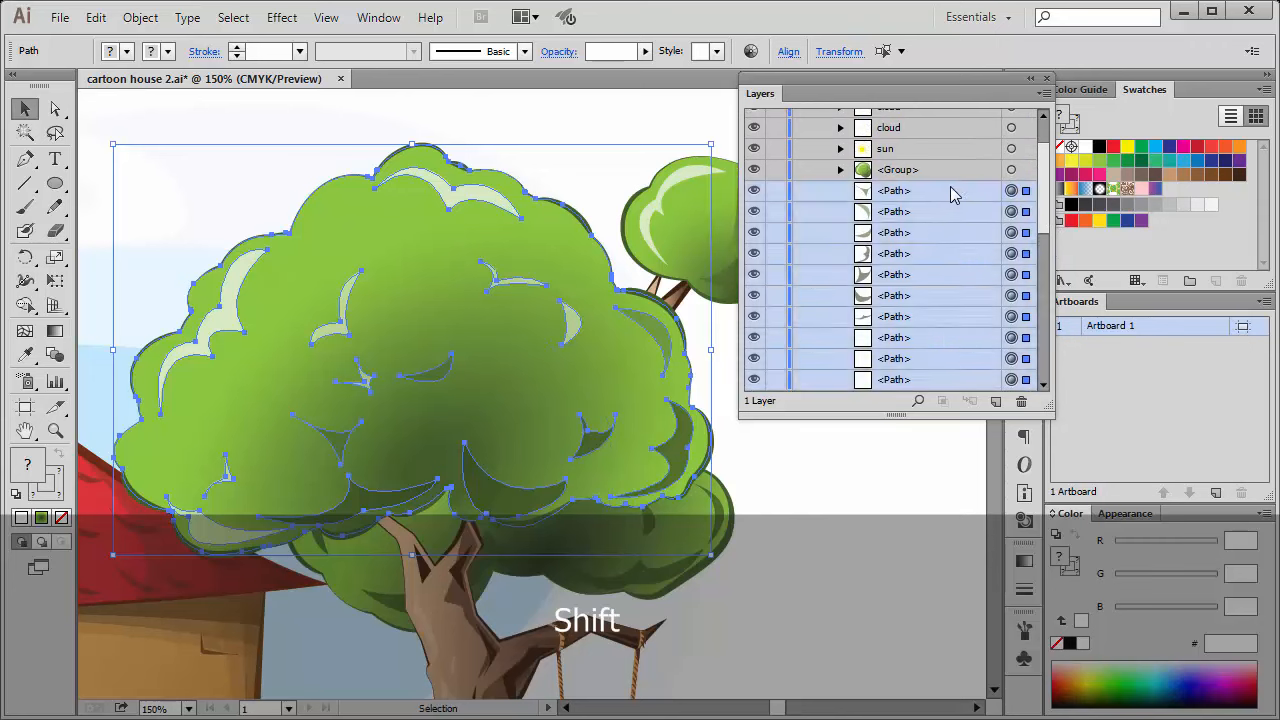
left_click_drag(1048, 176, 1045, 255)
scroll(1052, 185, "up", 1)
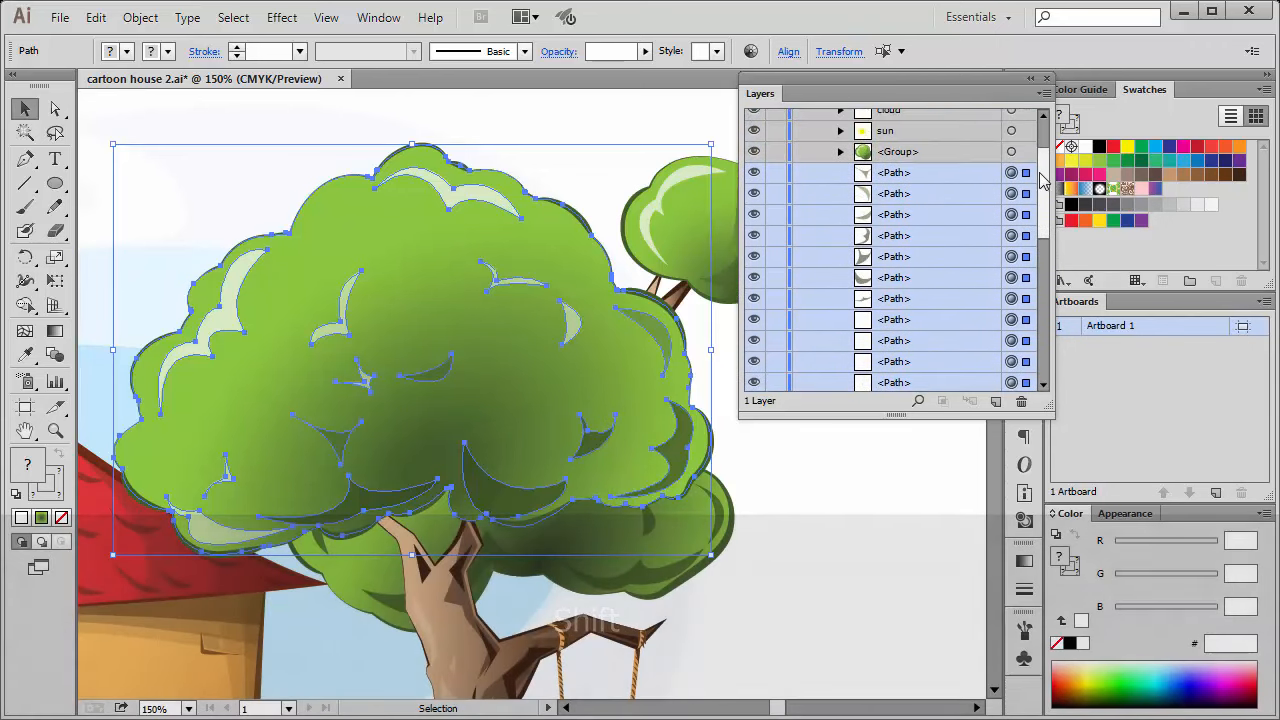
Collect the highlighted crown paths in a new layer and clear the selection.
left_click(1041, 95)
left_click(1076, 376)
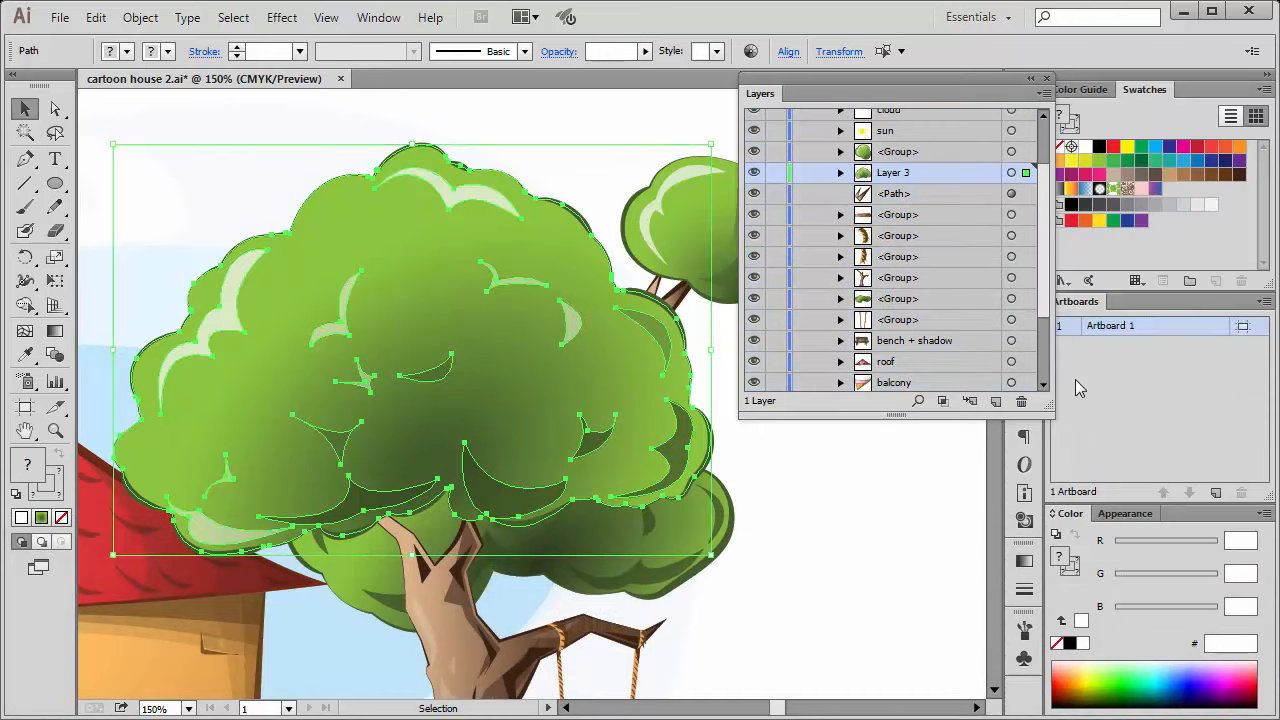
left_click_drag(1039, 184, 1038, 182)
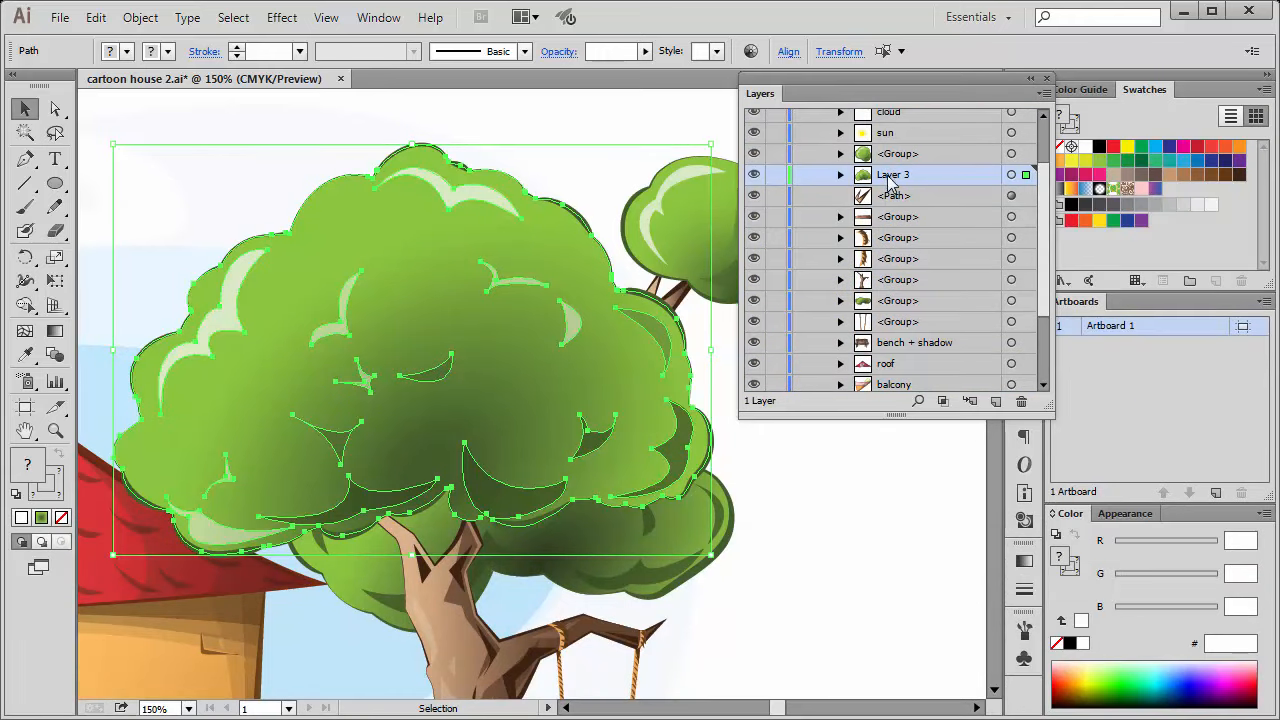
left_click(851, 486)
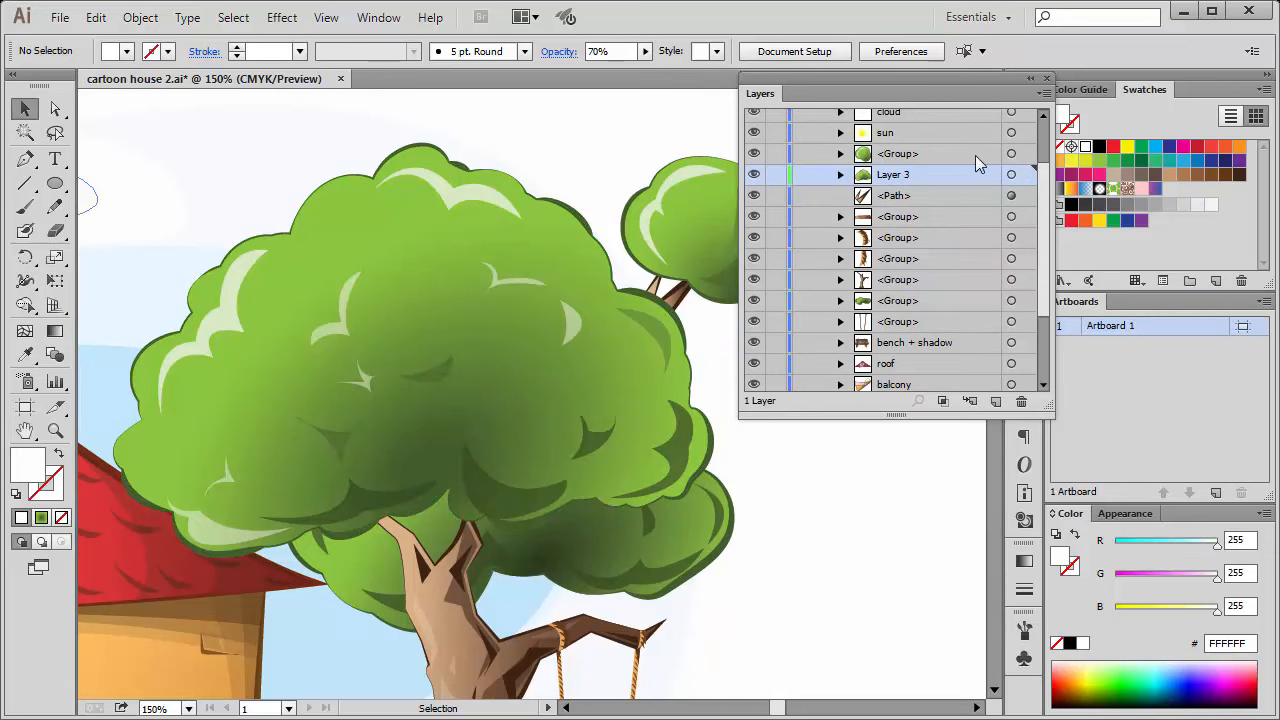
Target the small crown's group and the large crown's layer in turn from the layer list, and clear the selection.
left_click(1011, 154)
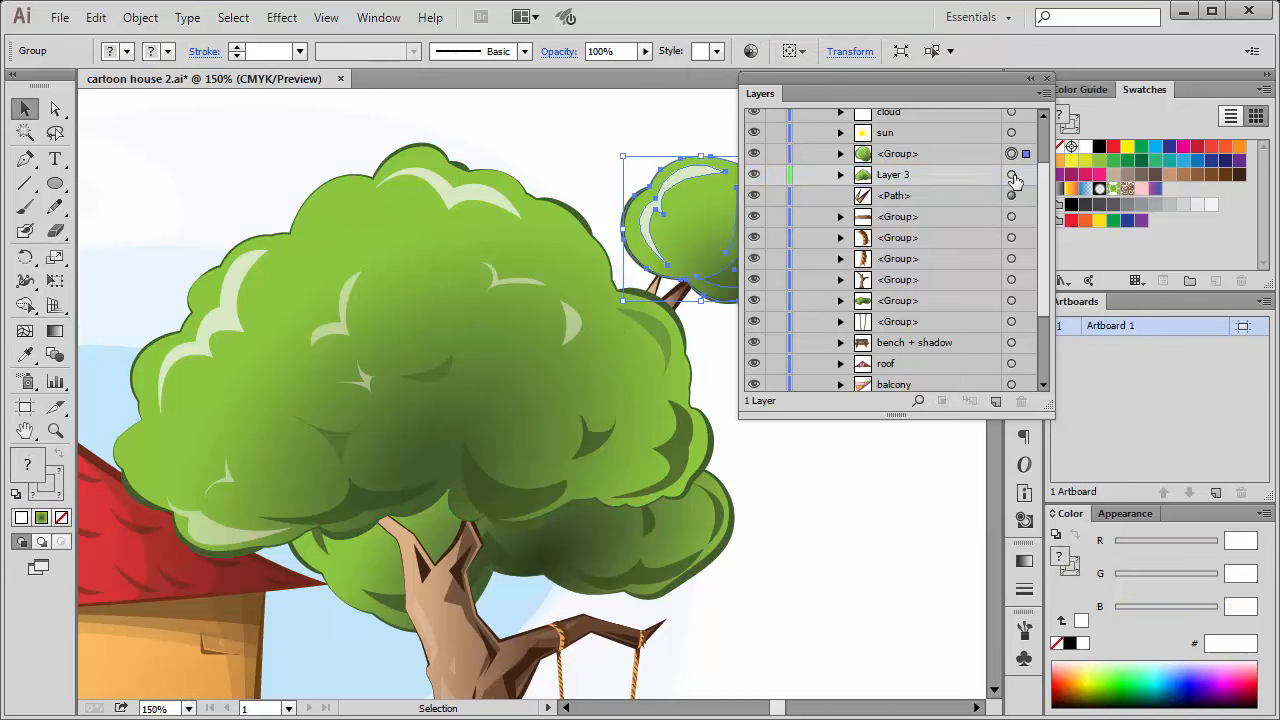
left_click(1011, 175)
left_click(852, 515)
Select individual highlight and shadow paths in the large crown's layer one by one, and undo the shift of the topmost highlight.
left_click(606, 432)
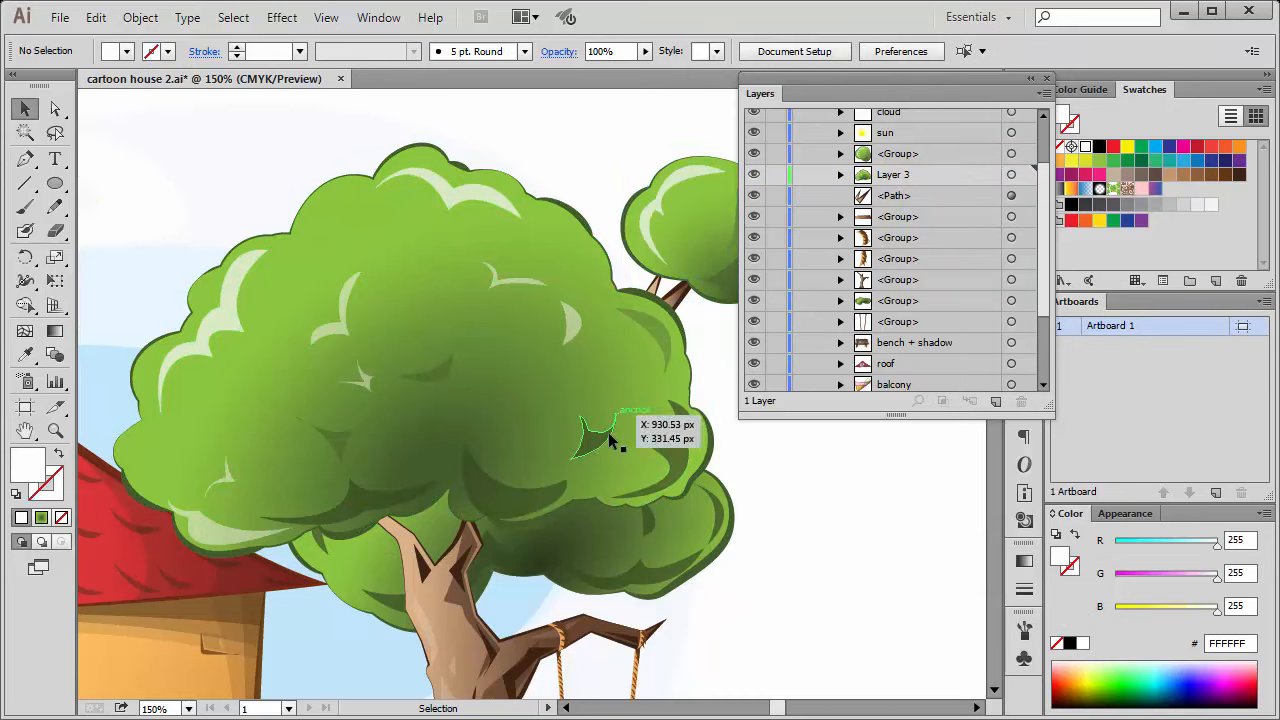
left_click(503, 512)
left_click(566, 324)
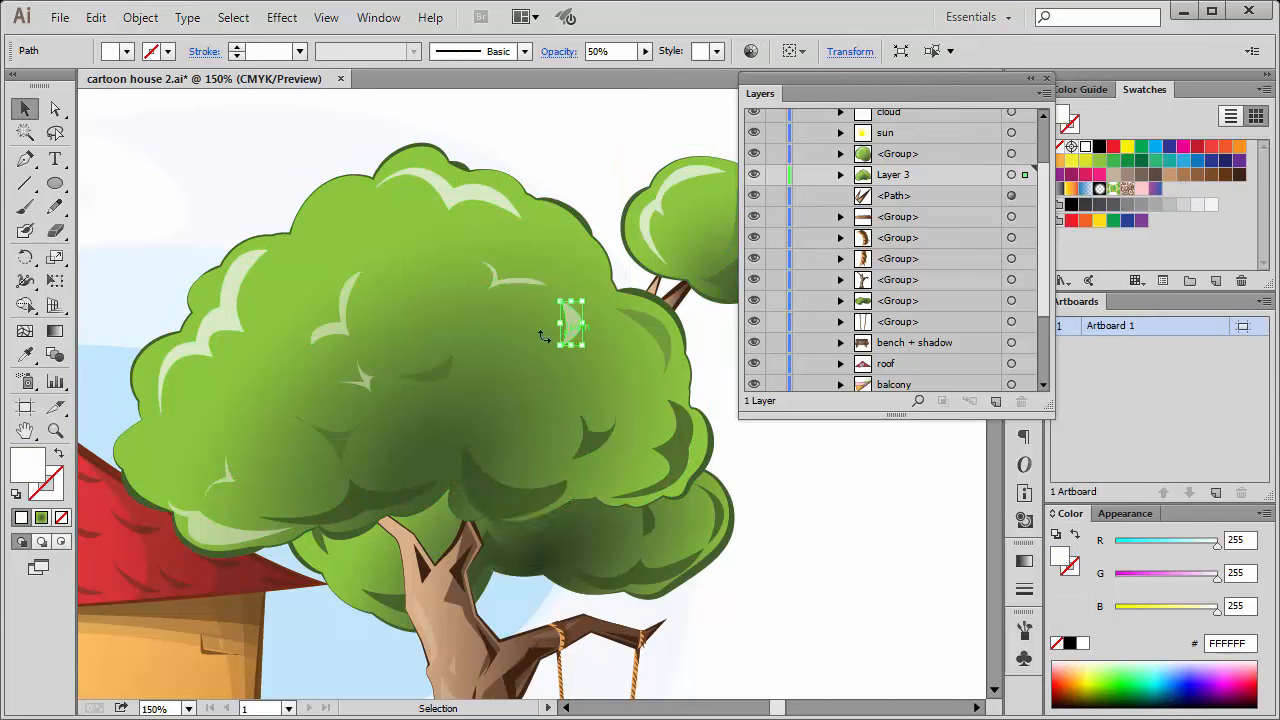
left_click(430, 378)
left_click(512, 278)
left_click(348, 300)
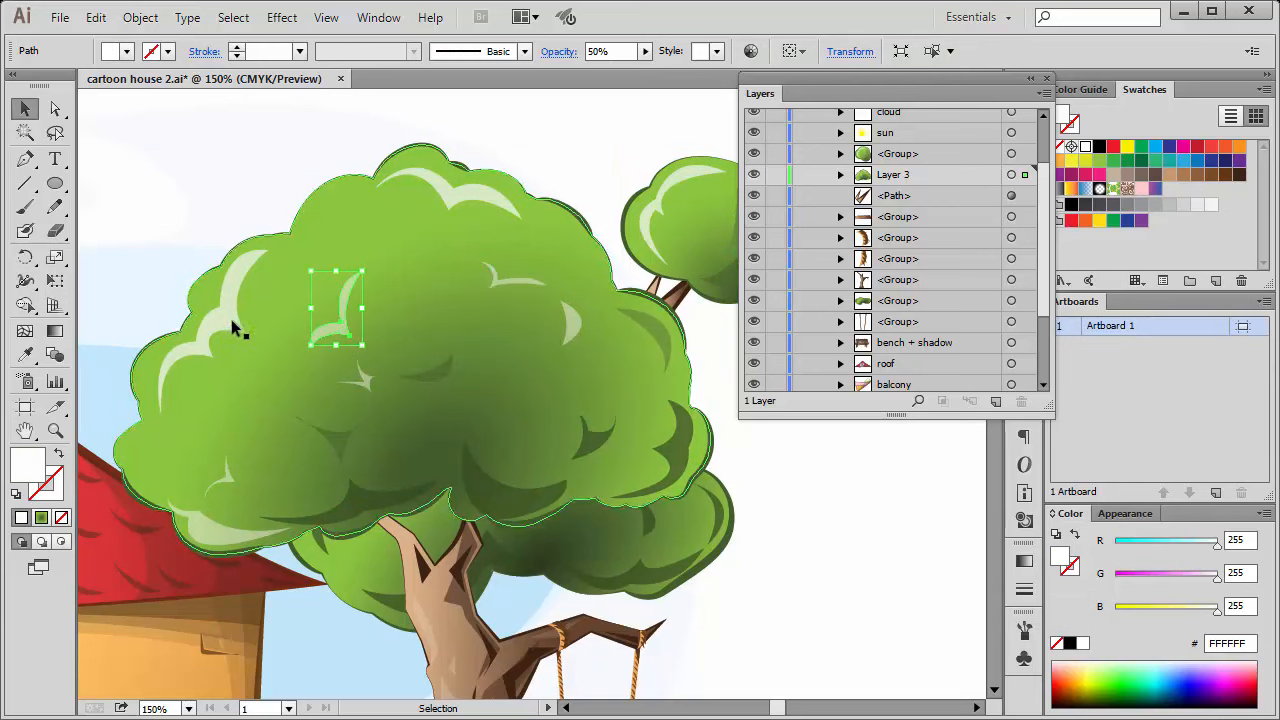
left_click(230, 318)
left_click(445, 210)
left_click(362, 378)
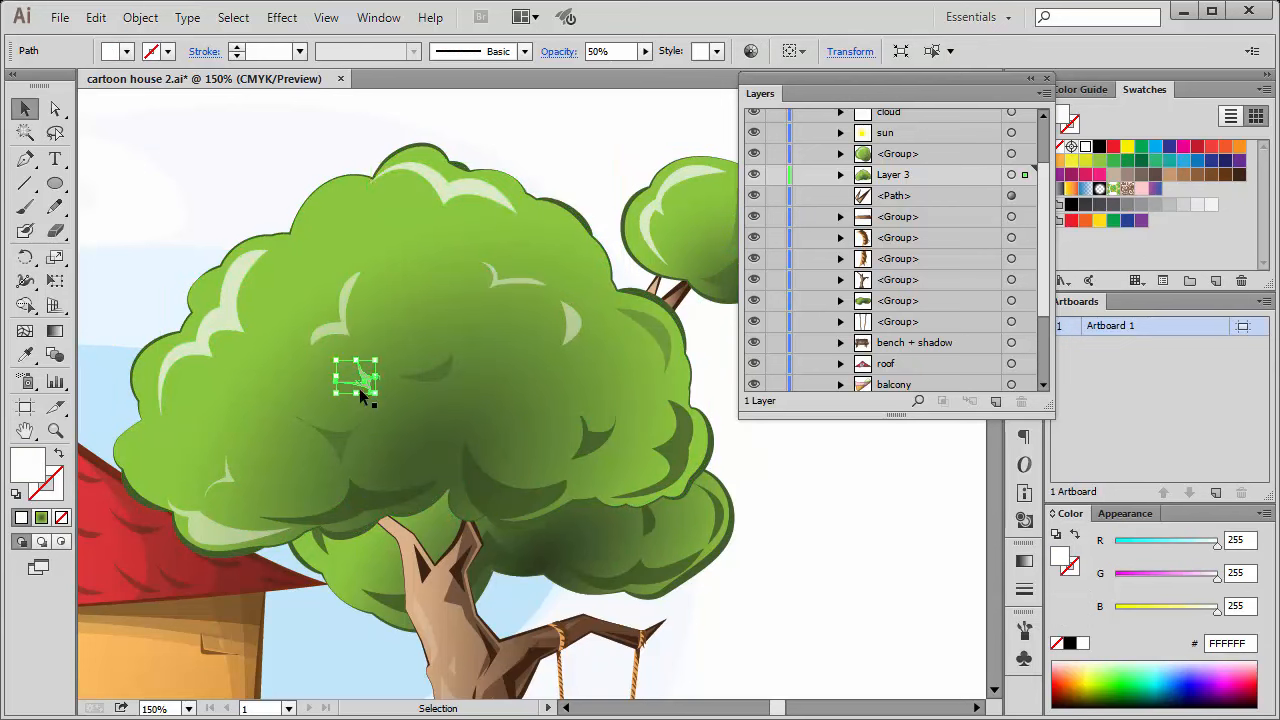
left_click(338, 438)
left_click(485, 195)
key("ctrl+z")
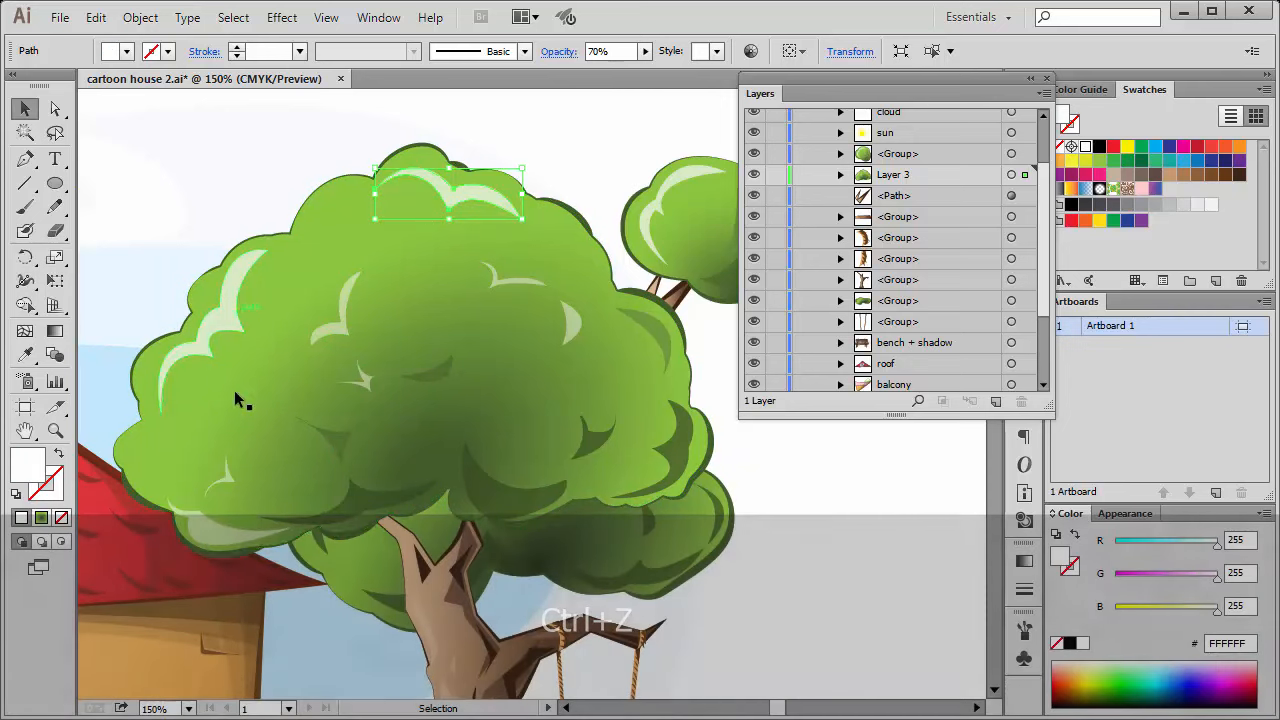
Clear the selection and target the small crown's group from the layer list.
left_click(768, 462)
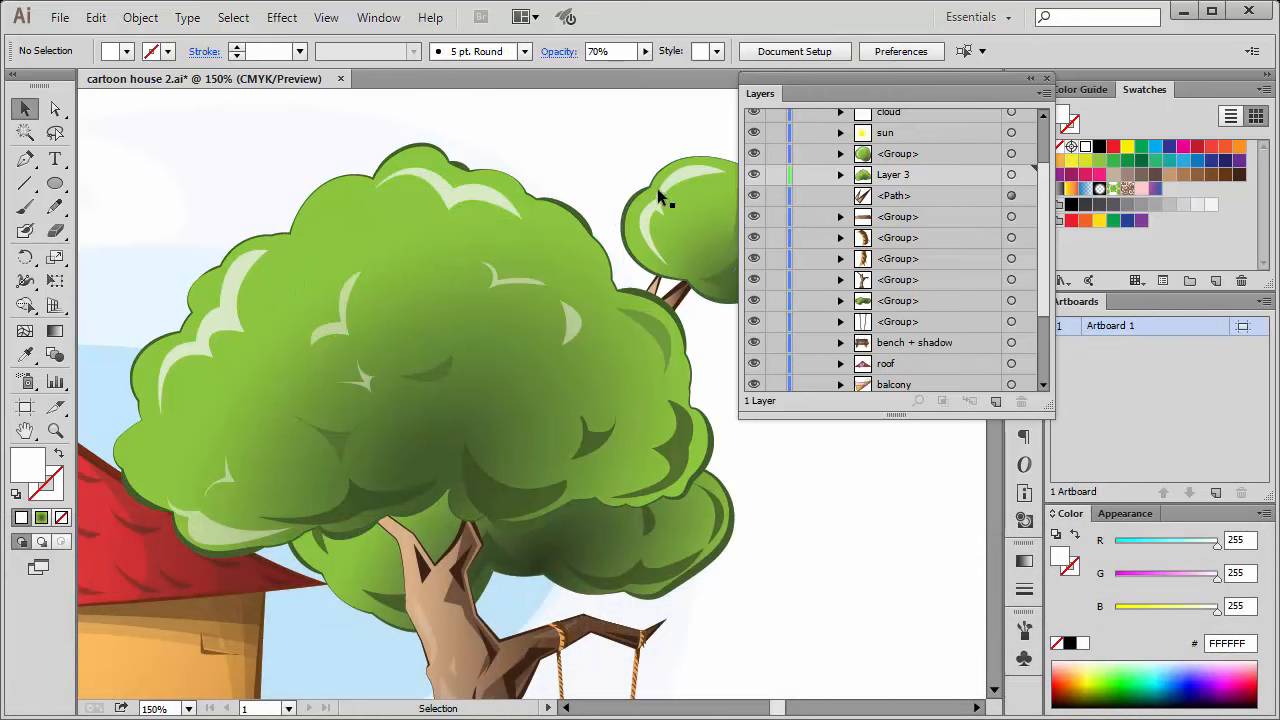
left_click(1011, 157)
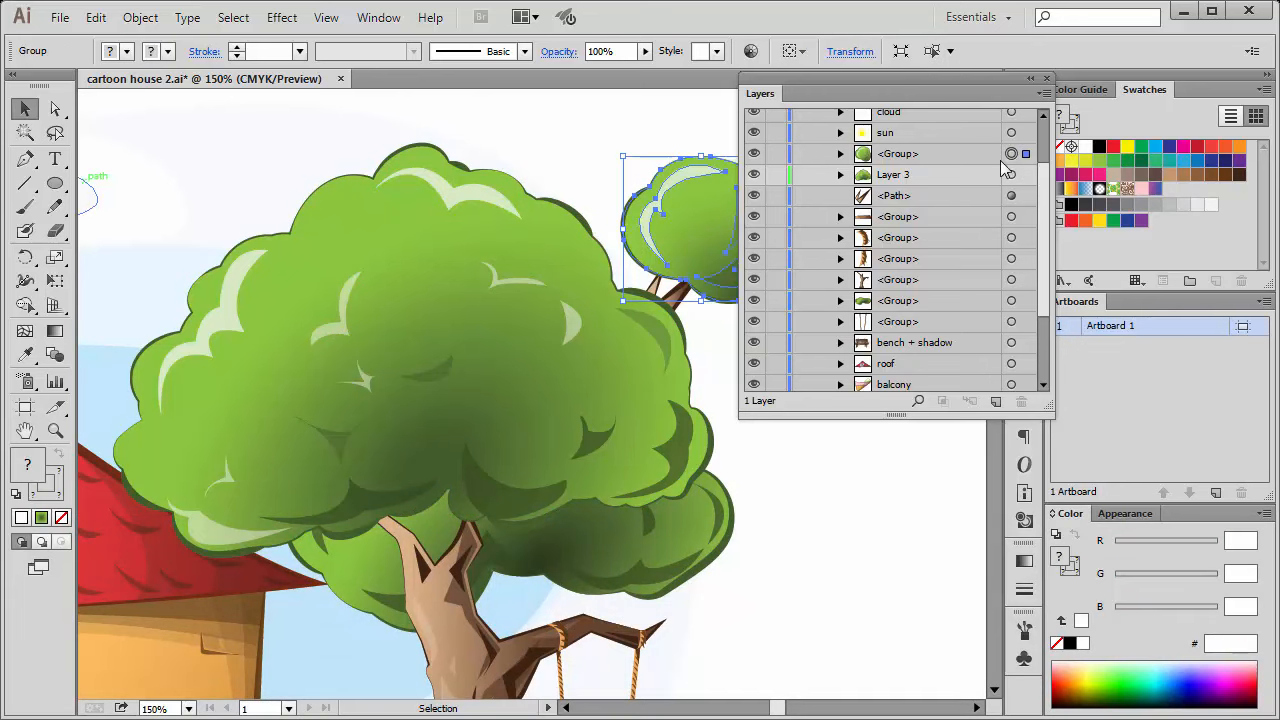
Clear the selection, select the small crown's group on the artboard, and deselect it.
left_click(908, 519)
left_click_drag(534, 239, 402, 253)
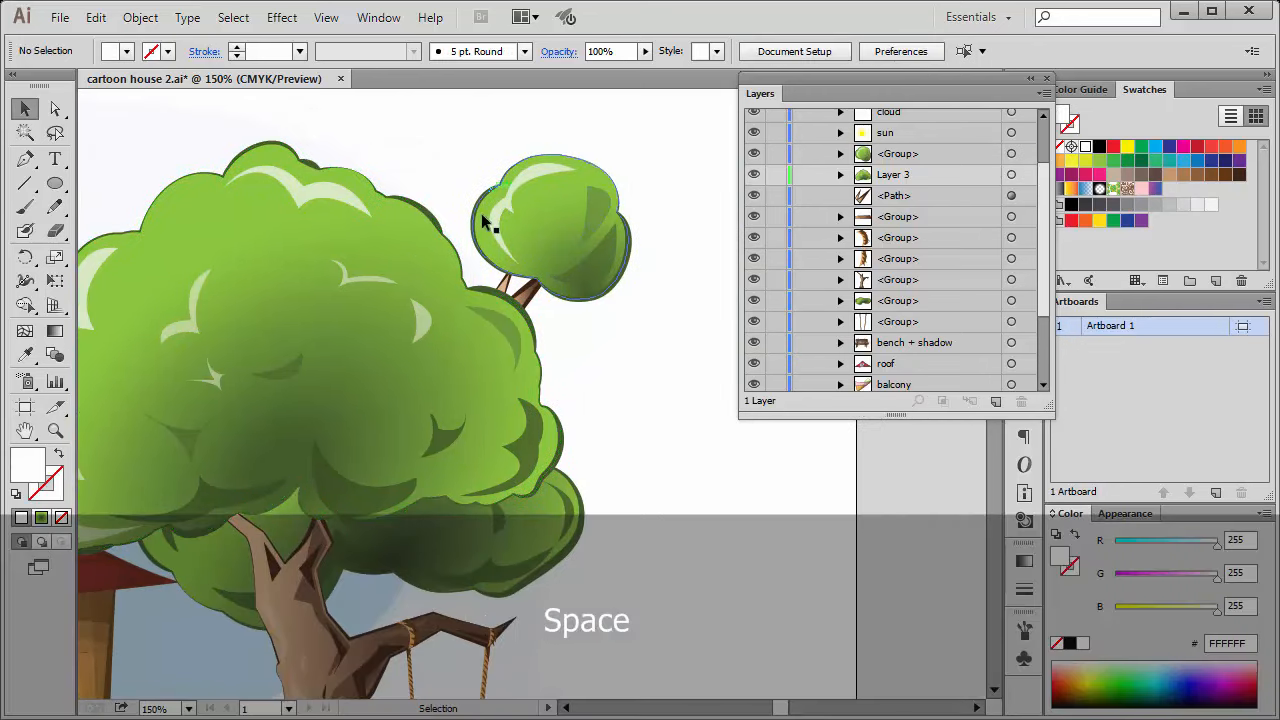
left_click(507, 207)
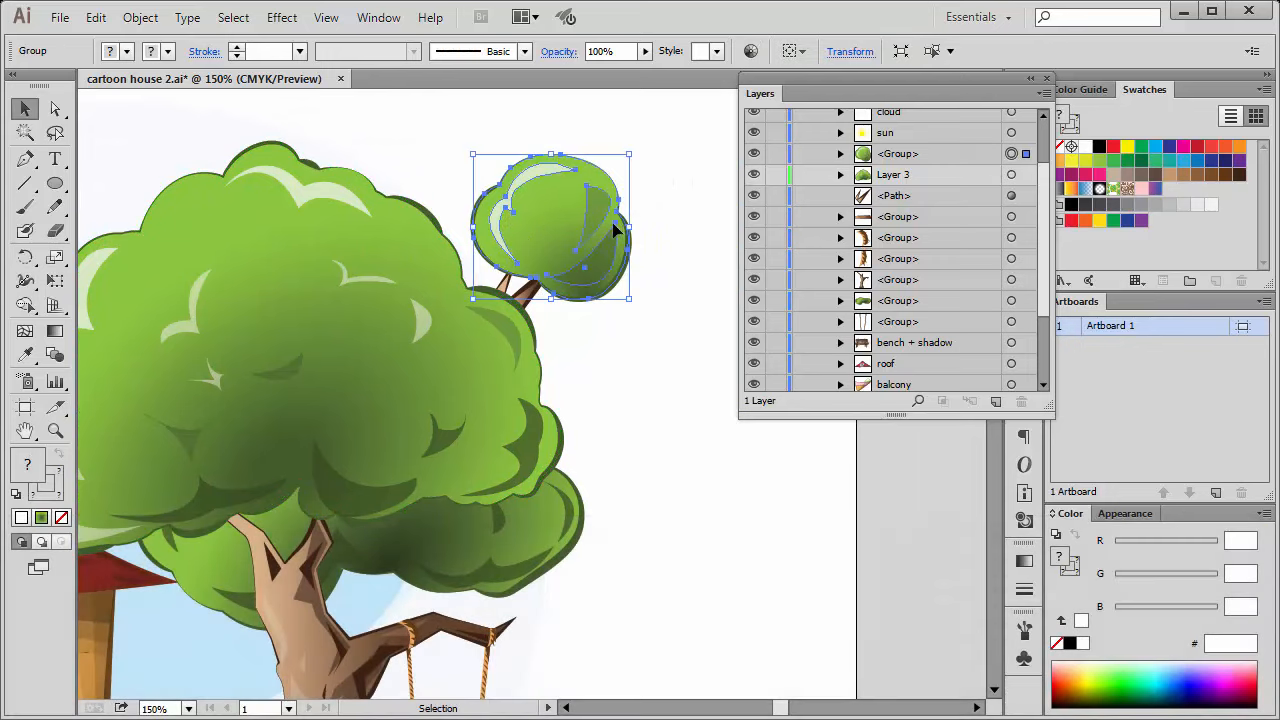
left_click(658, 323)
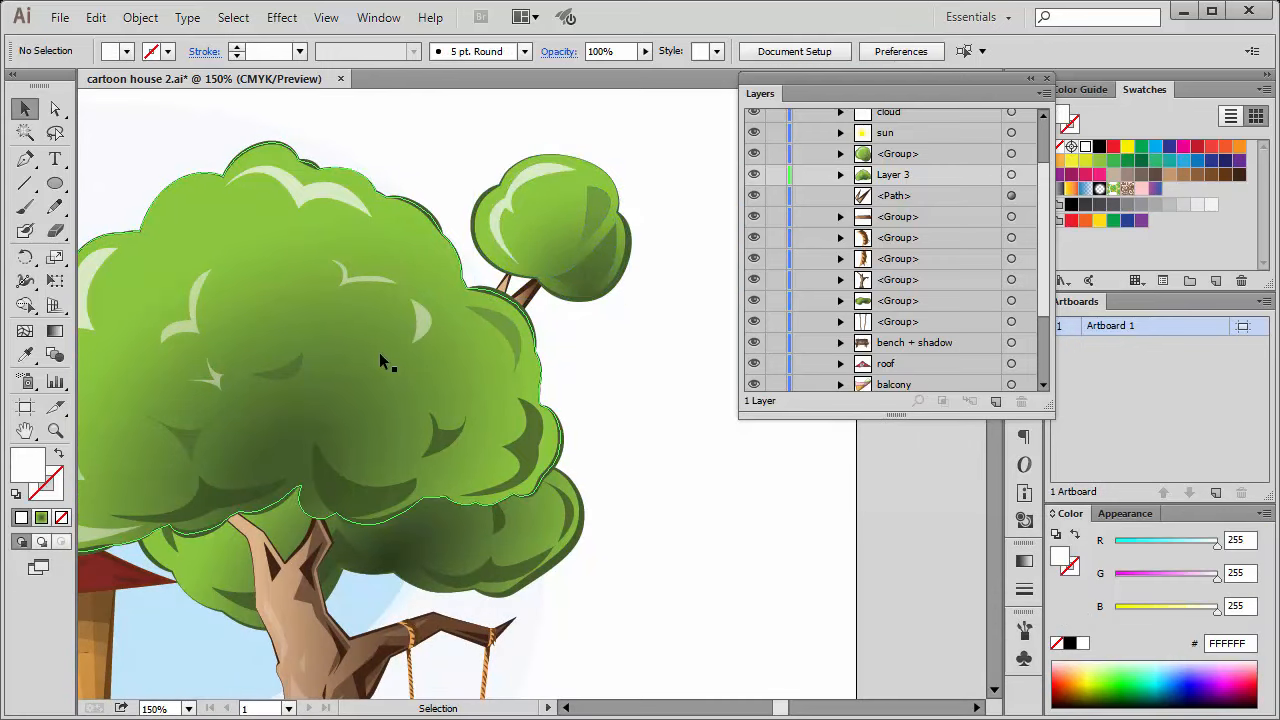
Select a highlight path in the large crown and the small crown's group in turn, and clear the selection.
left_click_drag(334, 337, 418, 280)
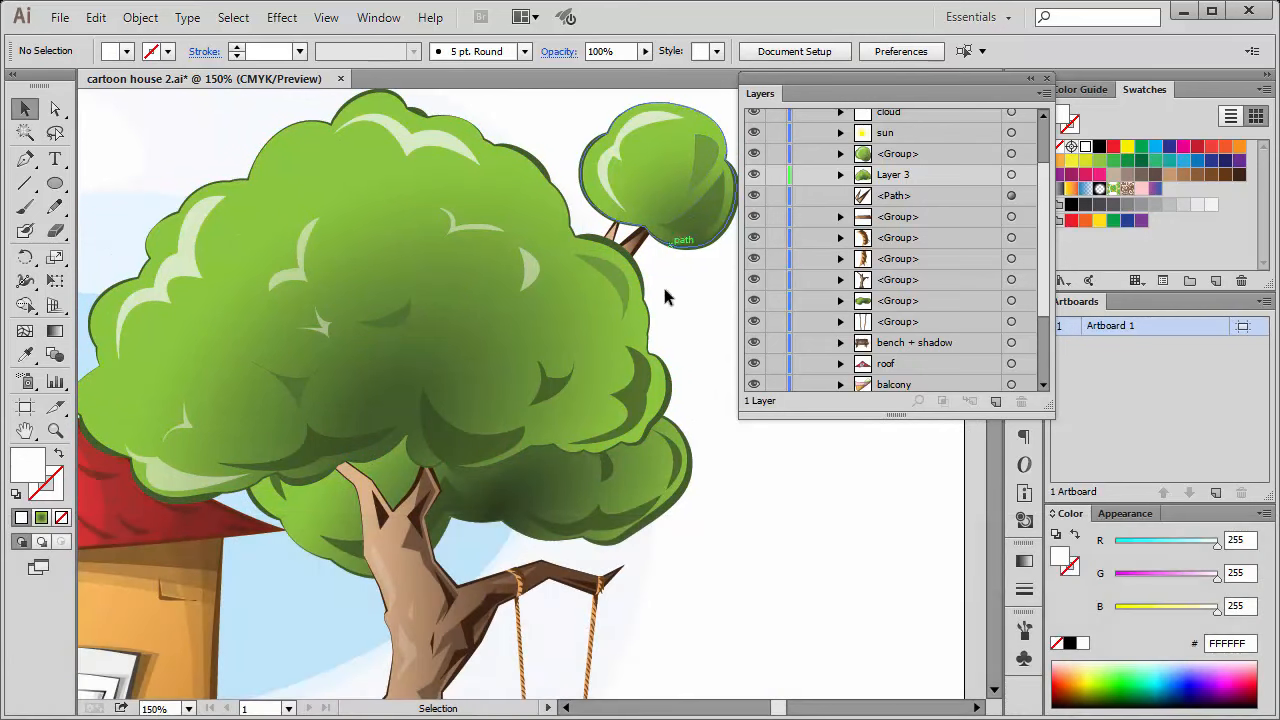
left_click(611, 286)
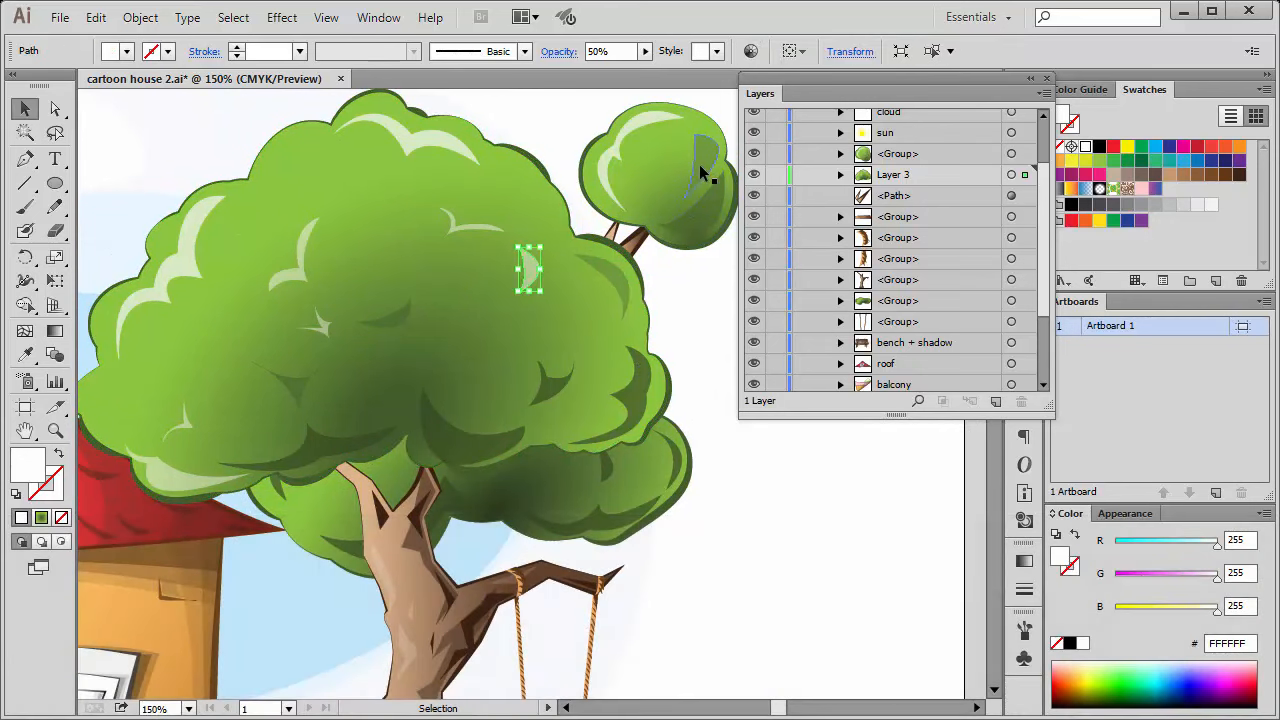
left_click(651, 134)
left_click(712, 306)
Select the small crown's whole group on the artboard, deselect it, and select it once more.
key("space")
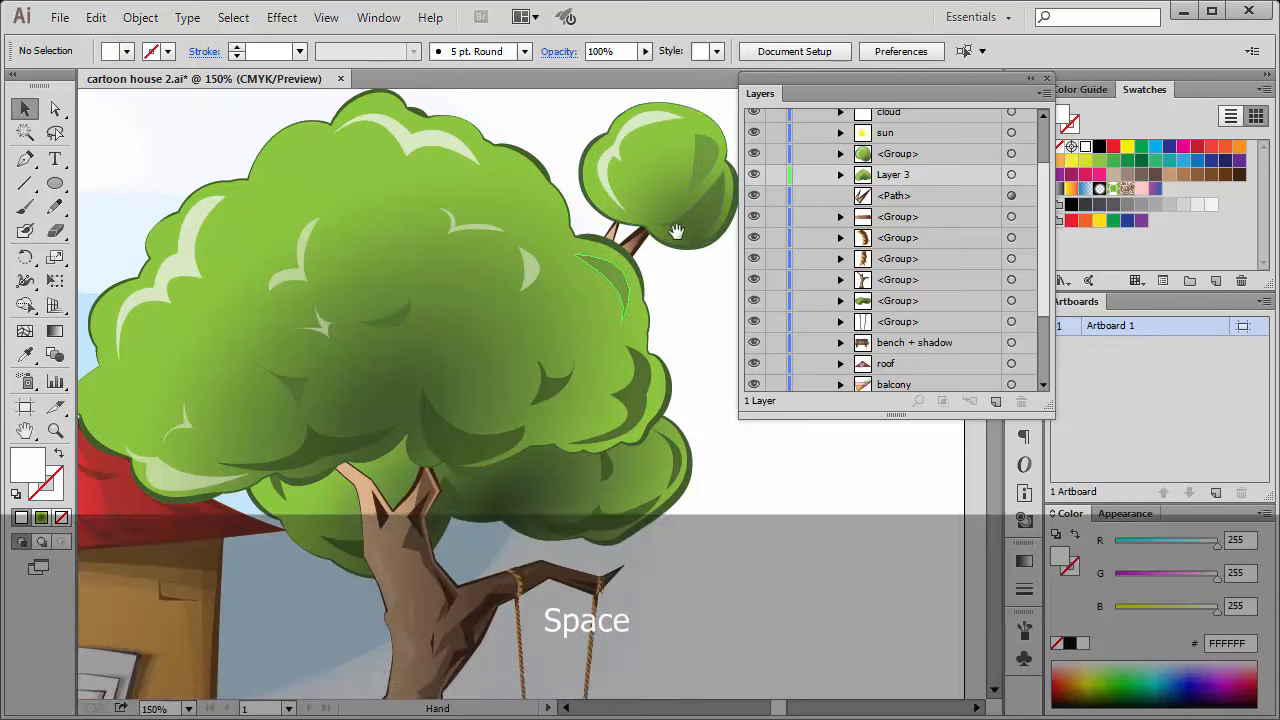
left_click_drag(682, 222, 549, 265)
left_click(561, 262)
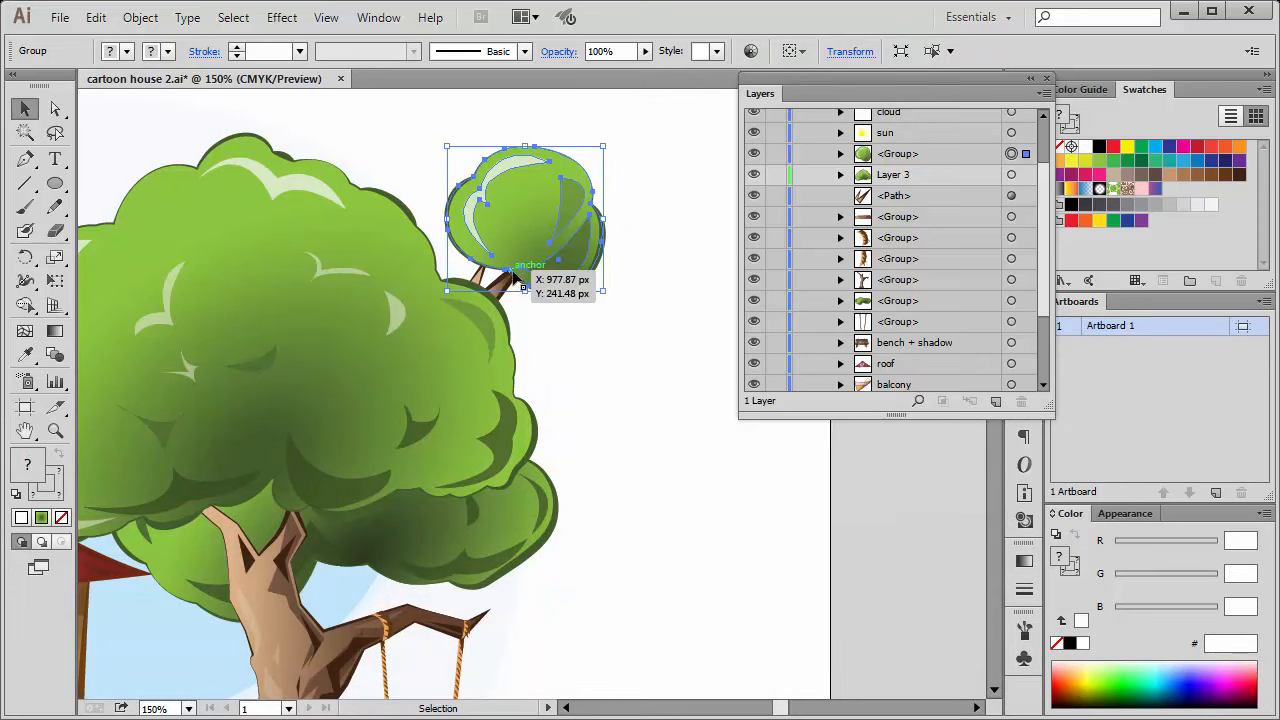
left_click(661, 208)
left_click(578, 210)
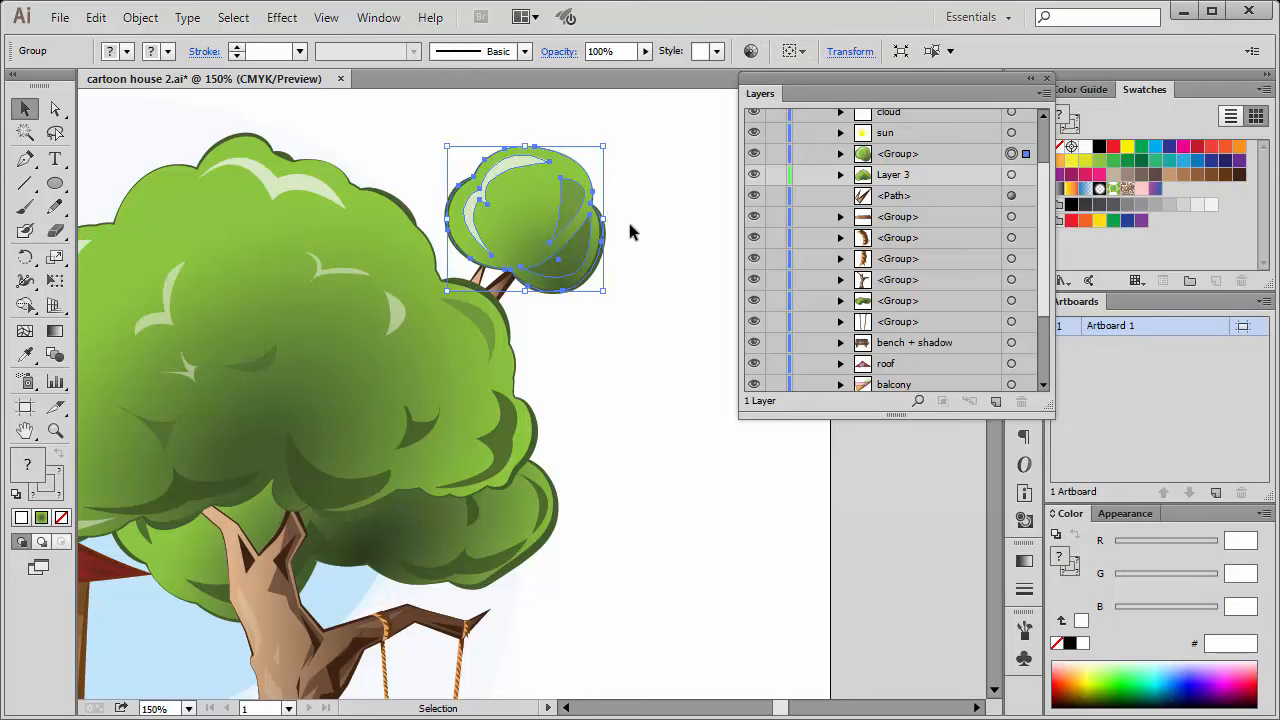
Select individual shadow paths in the large crown one after another, ending with the curved shadow at its lower right edge.
left_click_drag(605, 337, 651, 316)
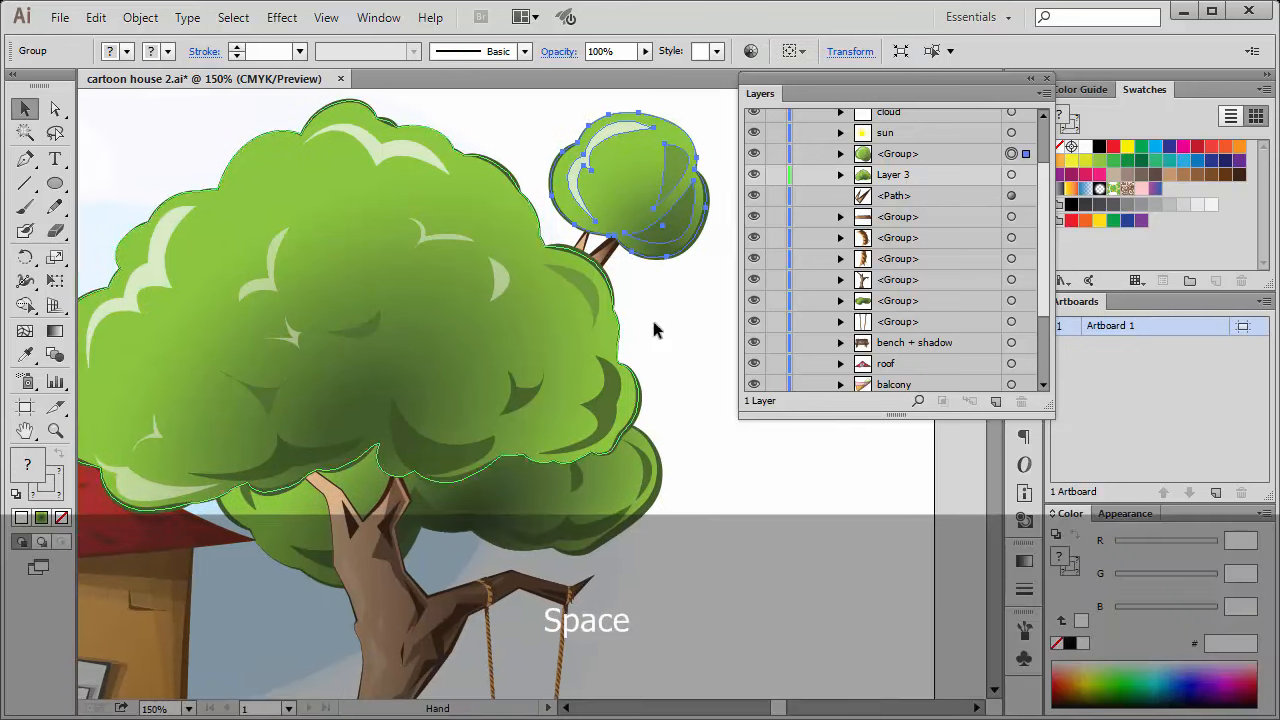
left_click(518, 400)
left_click(437, 461)
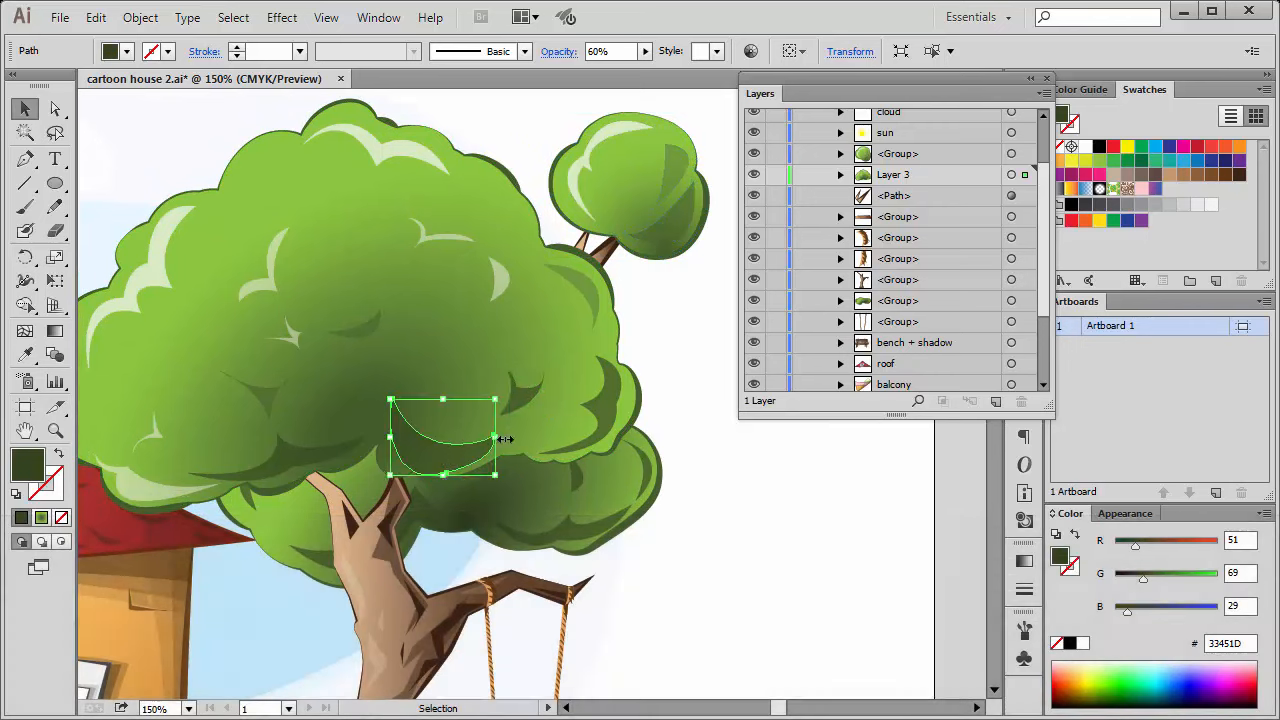
left_click(607, 407)
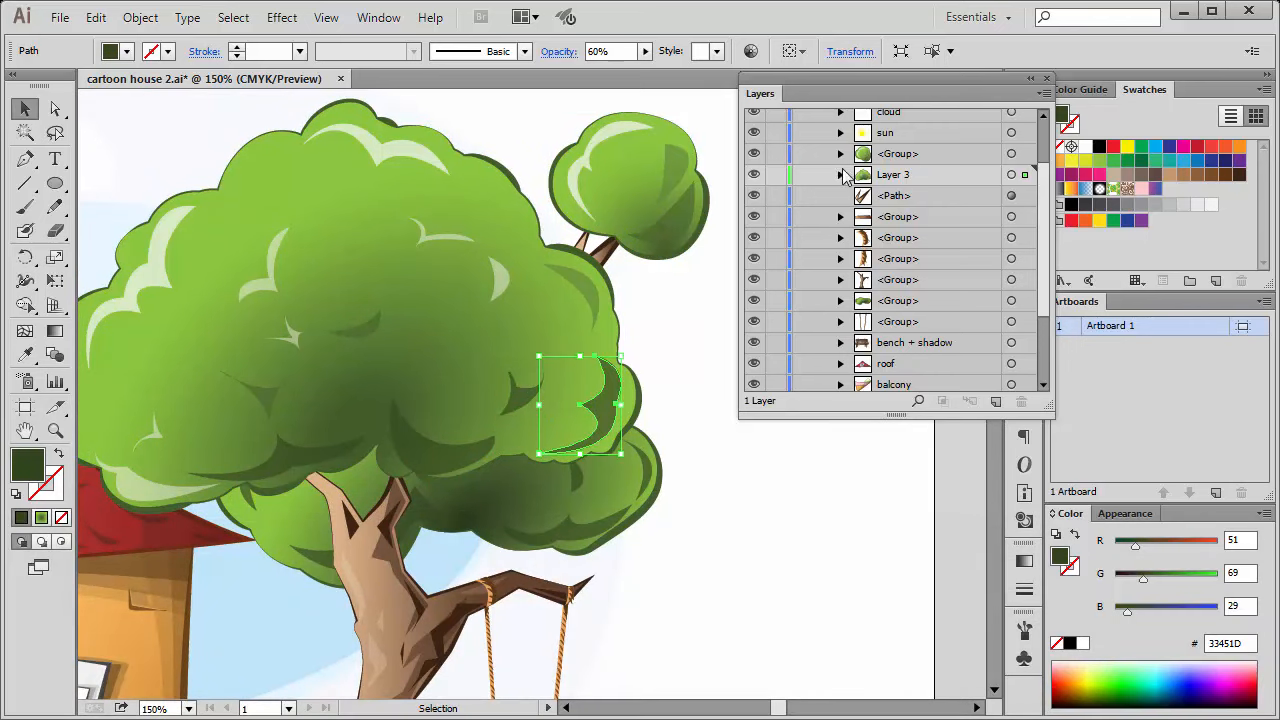
Expand Layer 3, highlight its uppermost path entries one at a time, and collapse the layer.
left_click(841, 175)
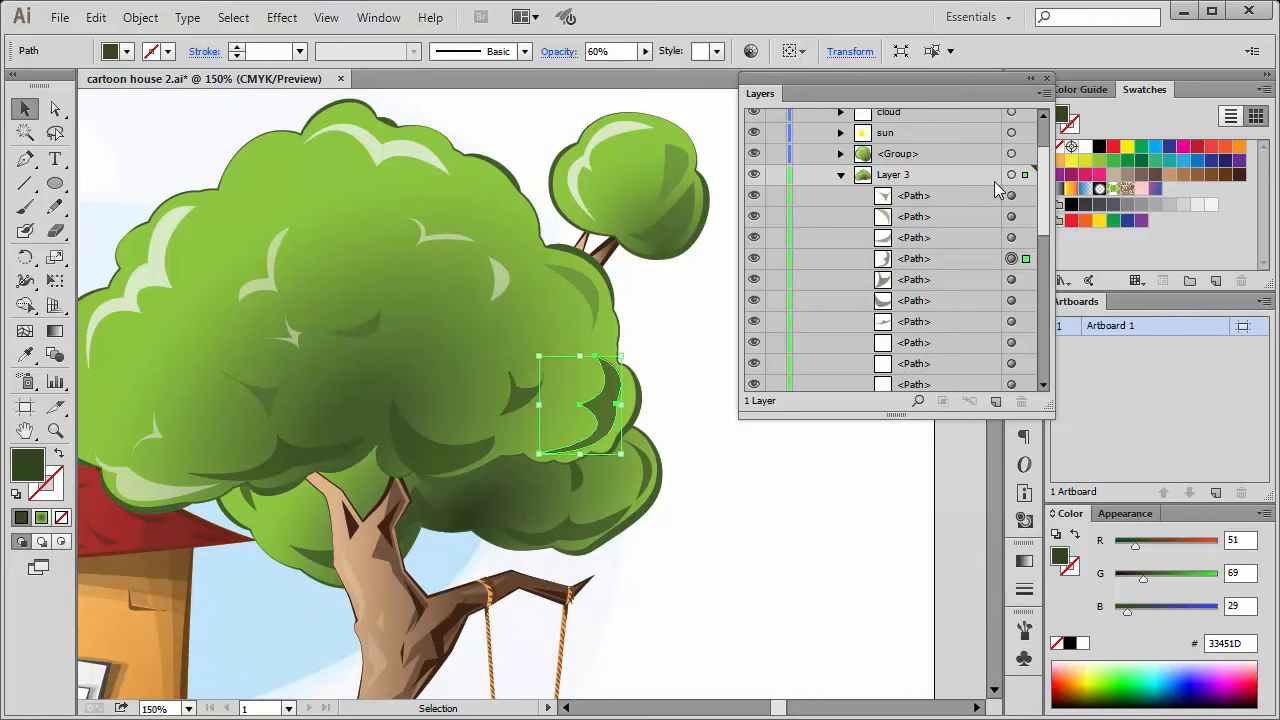
left_click(941, 257)
left_click(938, 198)
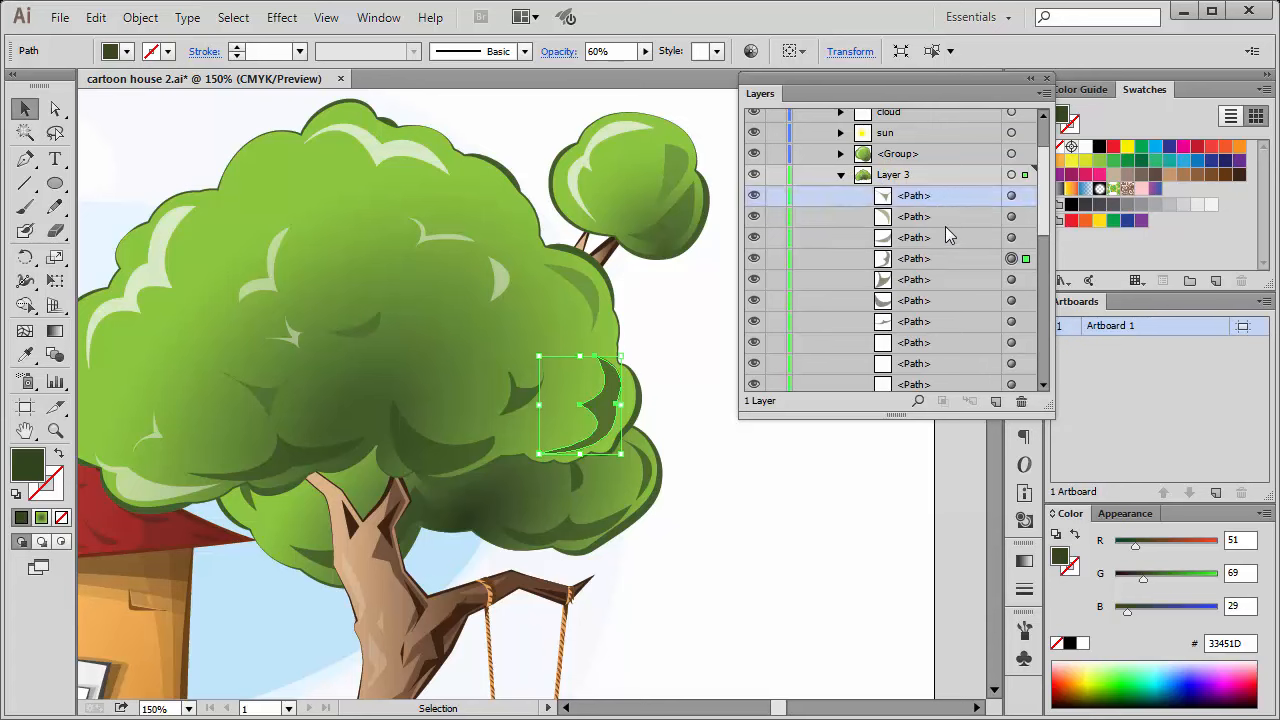
left_click(945, 219)
left_click(946, 239)
left_click(946, 258)
left_click(947, 278)
left_click(948, 259)
left_click(957, 238)
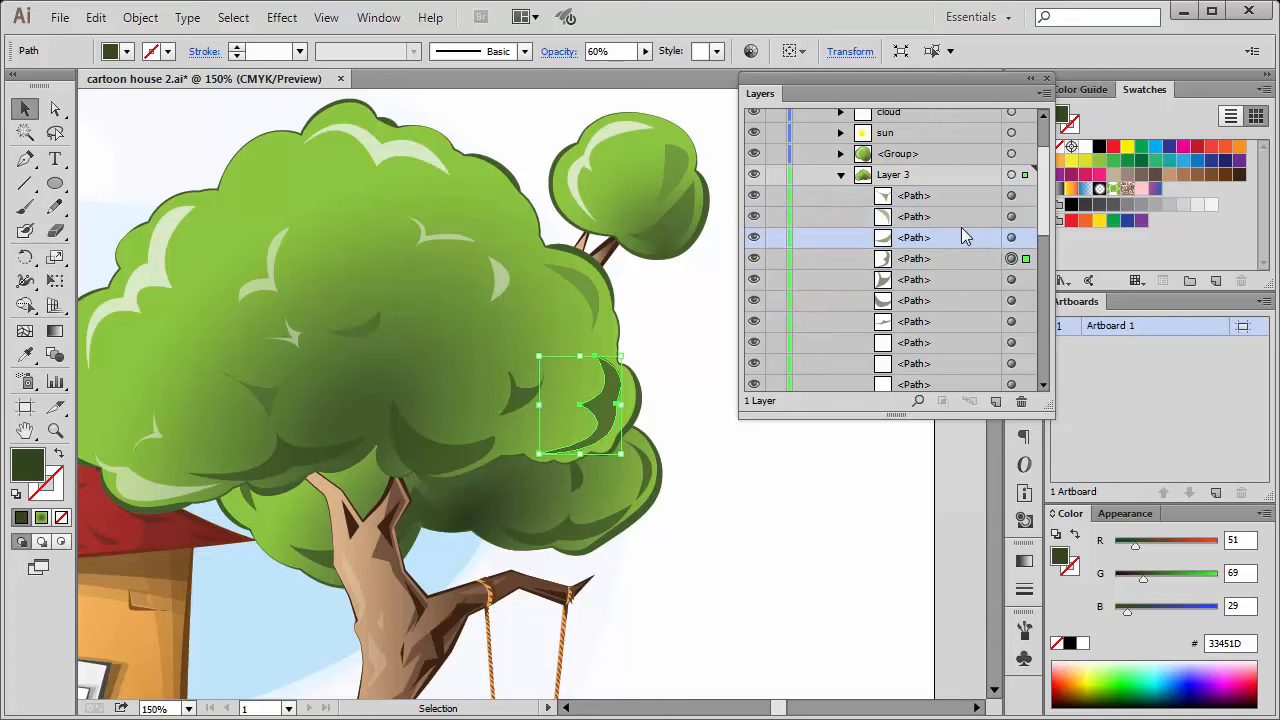
left_click(960, 217)
left_click(958, 195)
left_click(962, 238)
left_click(959, 258)
left_click(962, 217)
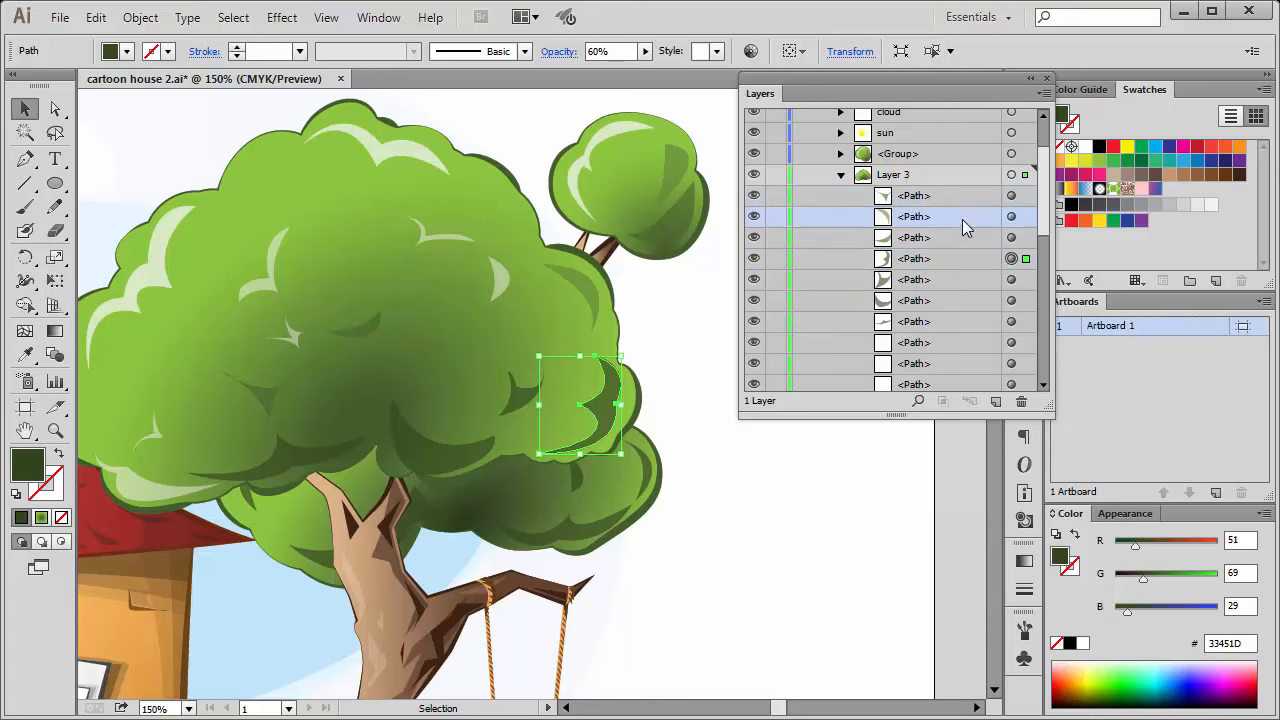
left_click(962, 195)
left_click(841, 175)
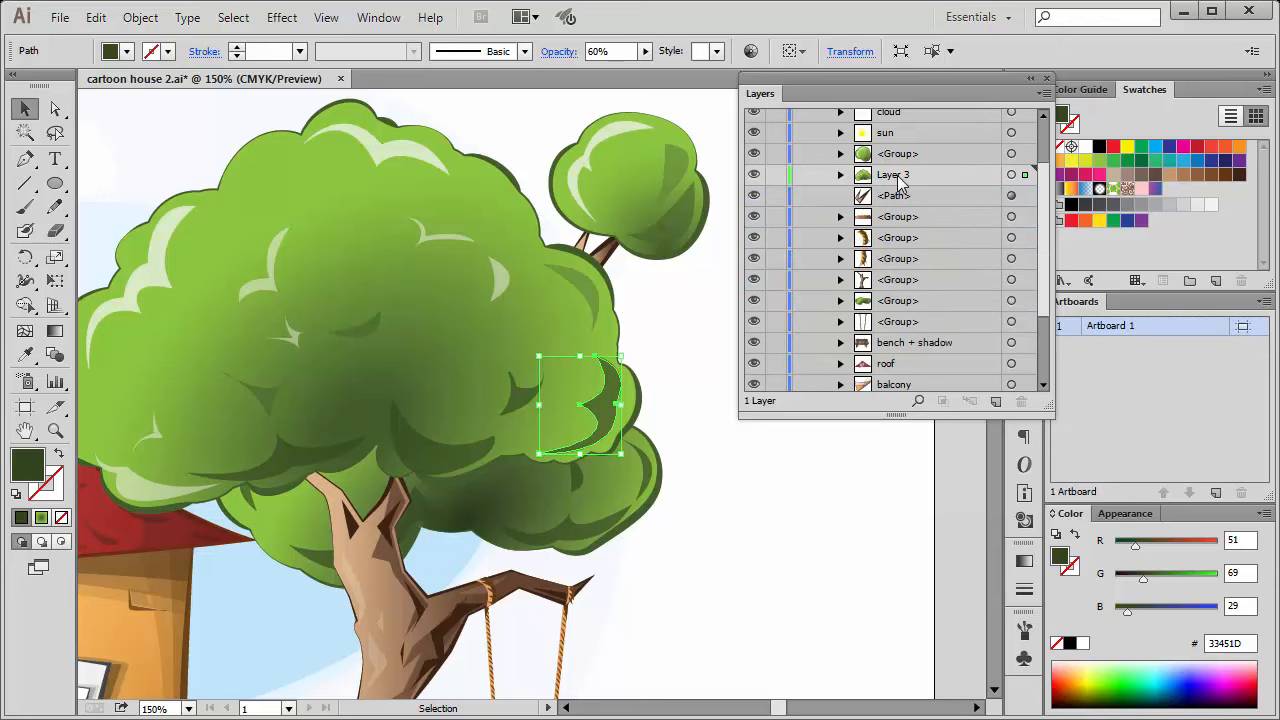
Expand the small crown's group in the layer list and highlight its three path entries together.
left_click(841, 153)
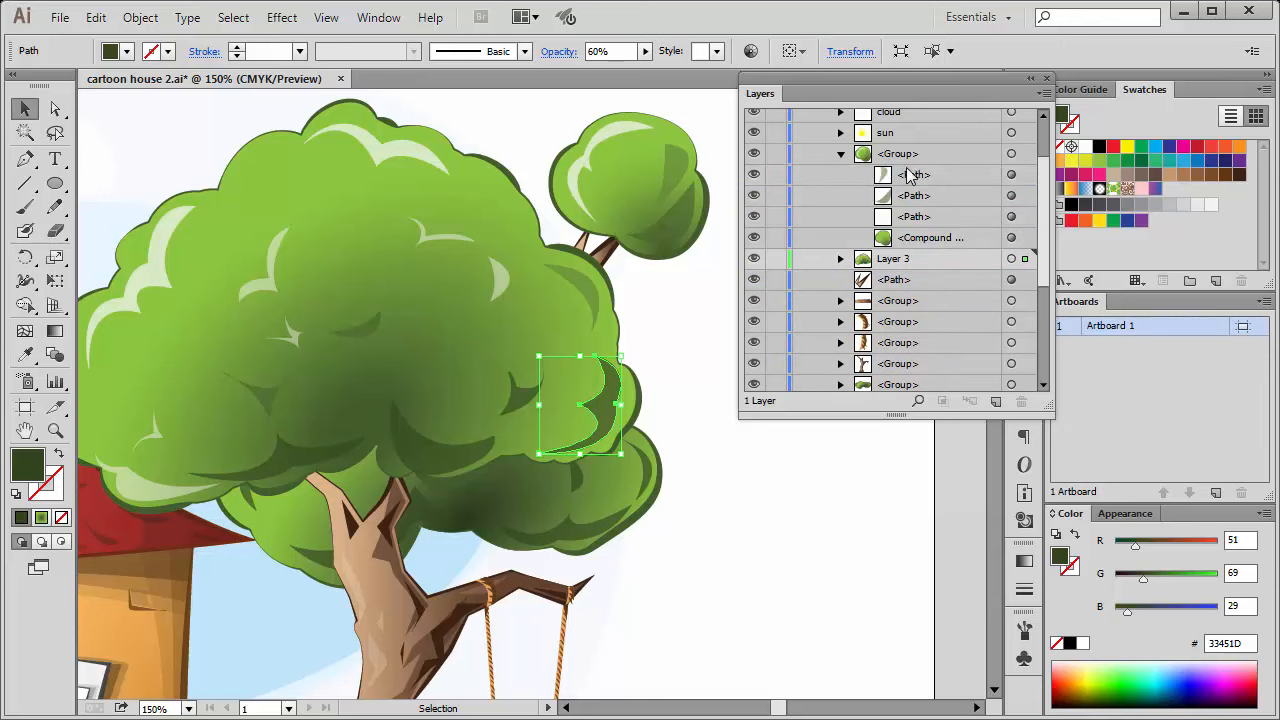
left_click(938, 175)
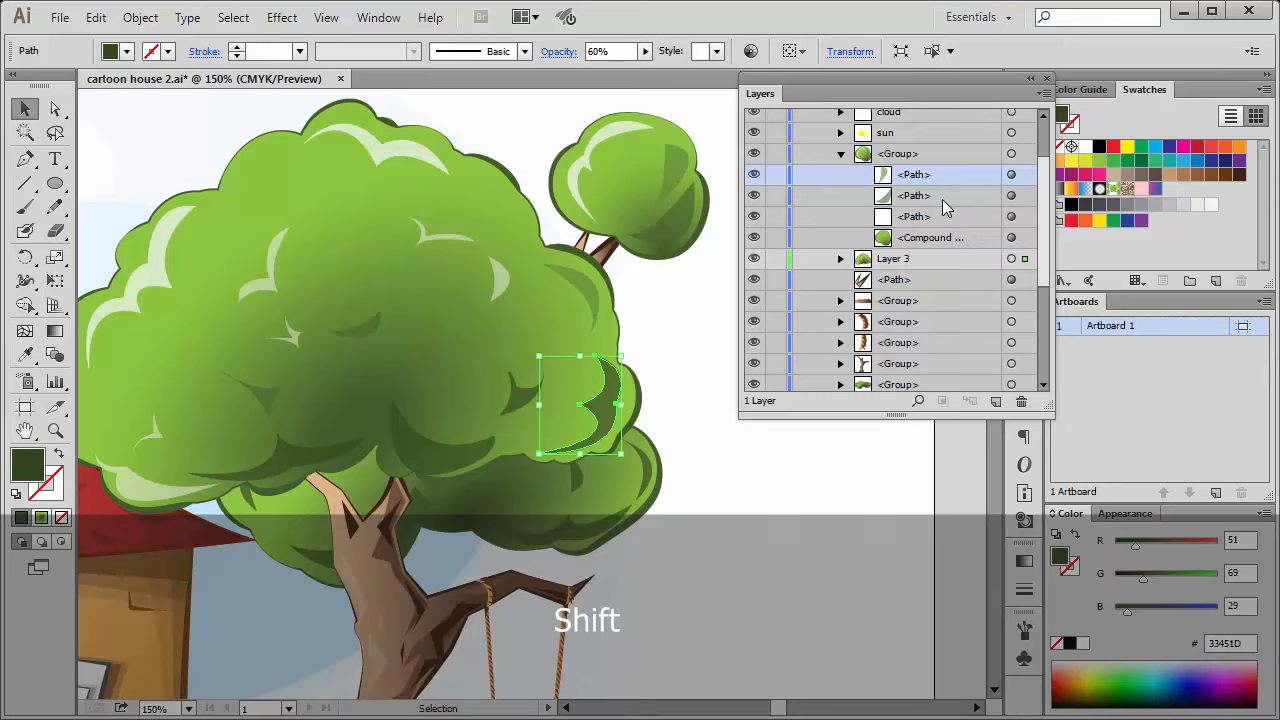
left_click(943, 198, "shift")
left_click(937, 218, "shift")
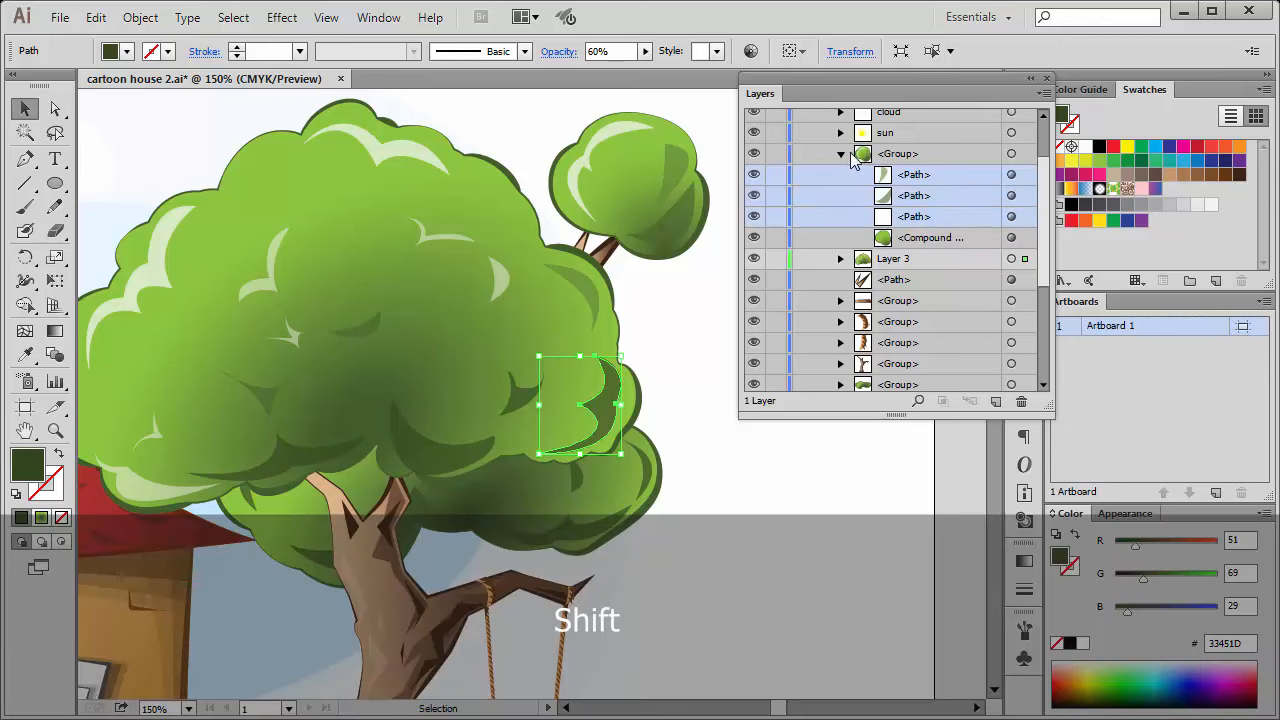
left_click(841, 155)
left_click(842, 156)
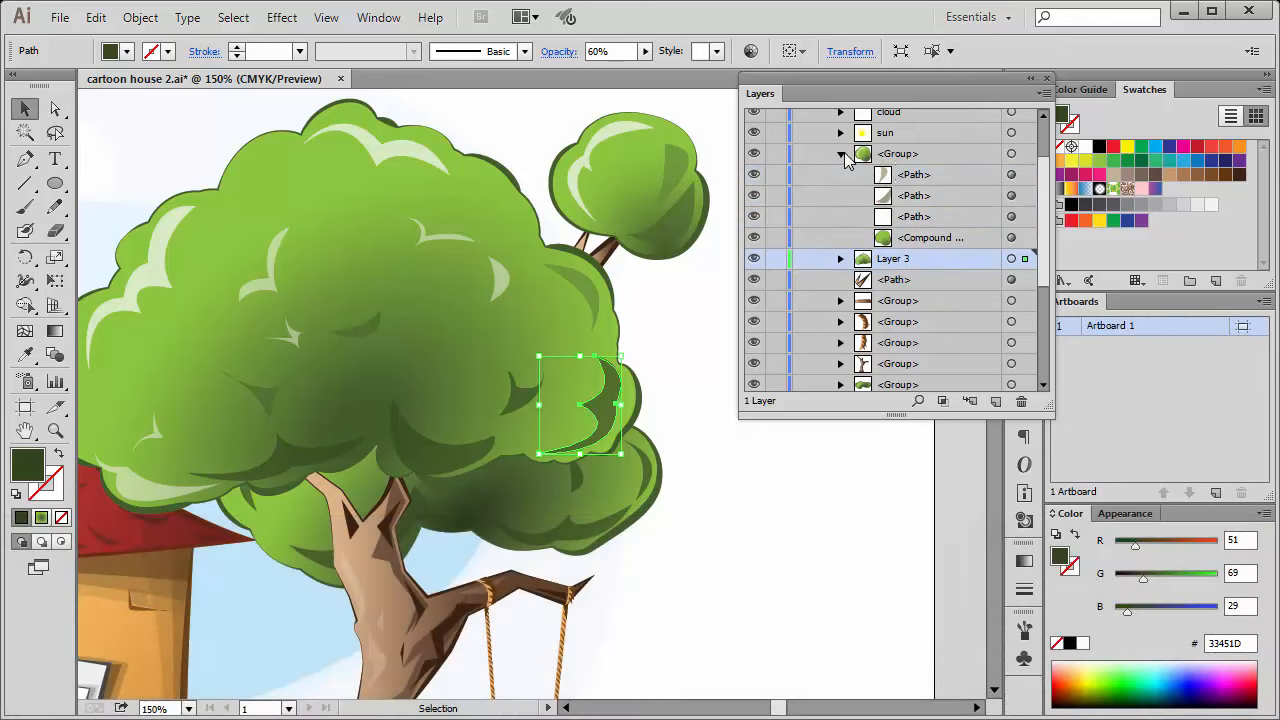
Highlight the small crown group's three paths without the compound path and collect them in a new layer.
left_click(920, 176)
left_click(940, 195, "shift")
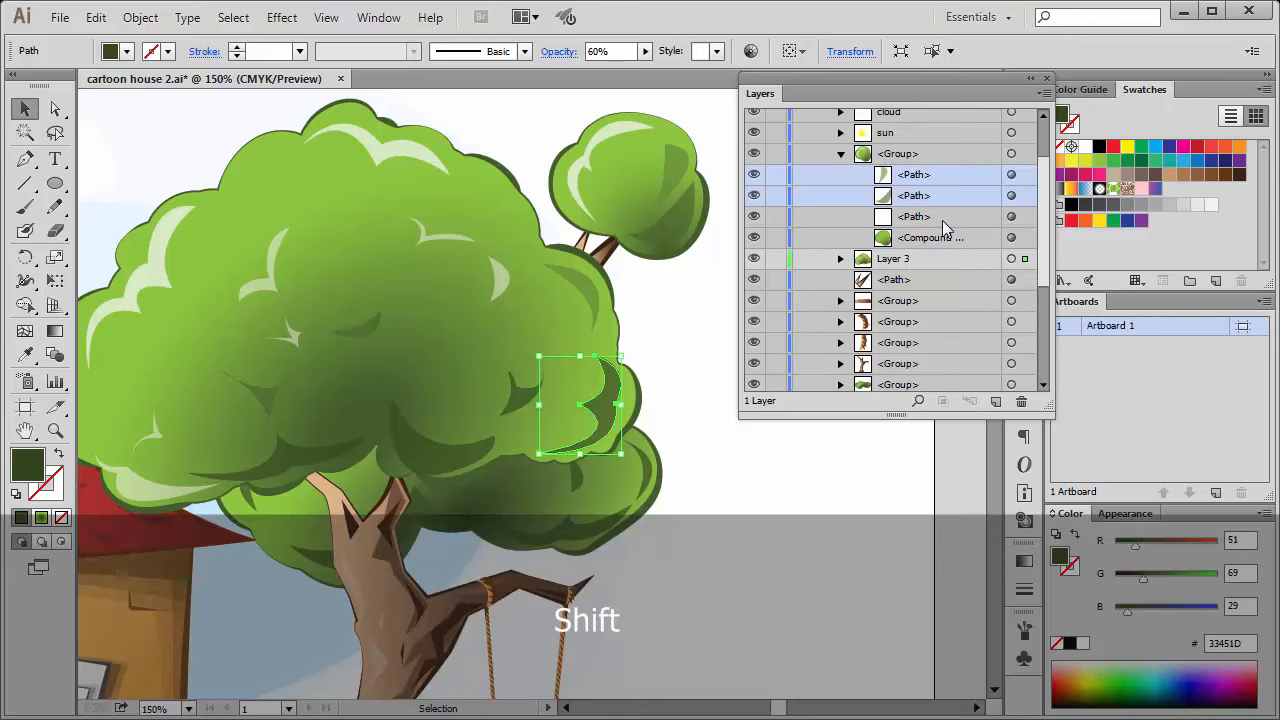
left_click(944, 216, "shift")
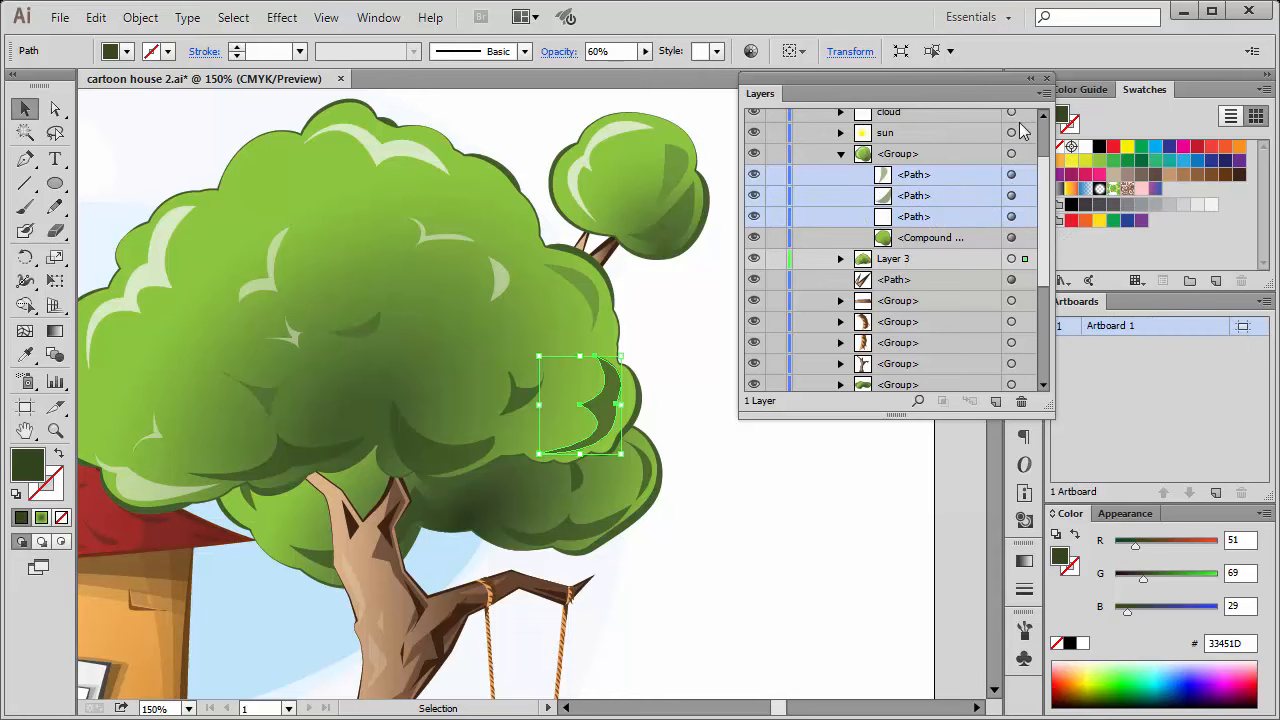
left_click(1043, 92)
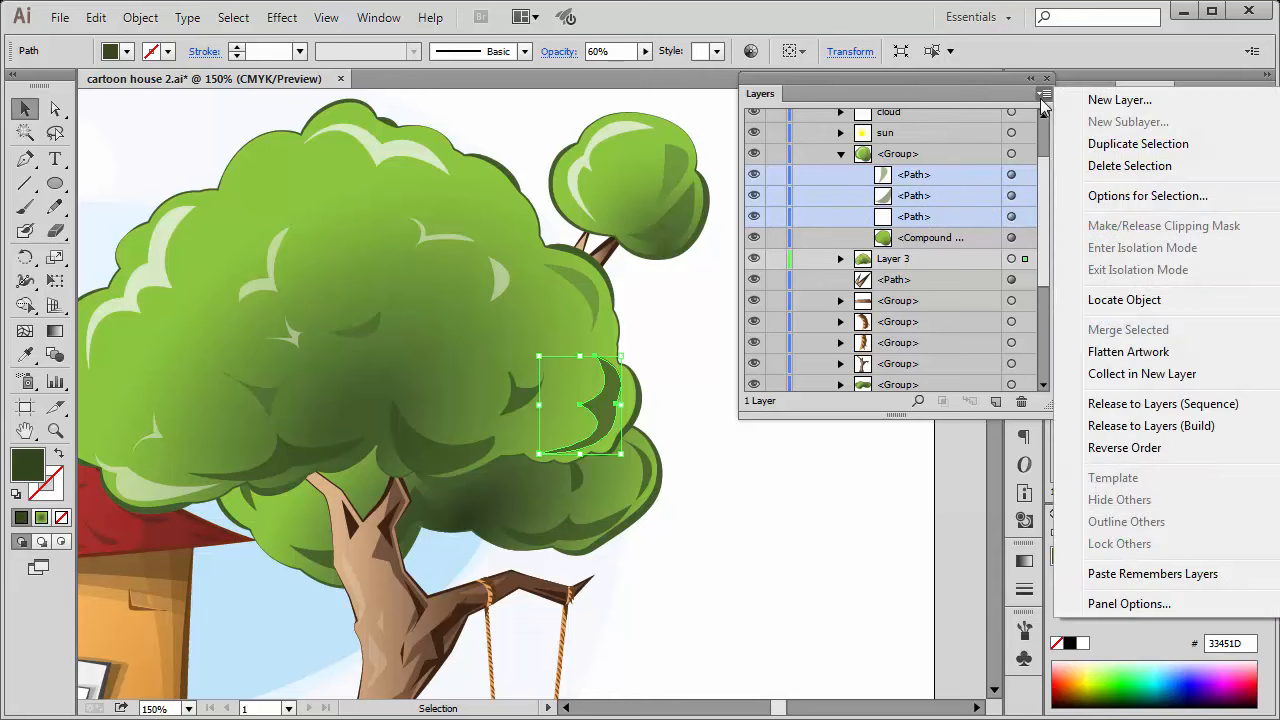
left_click(1166, 376)
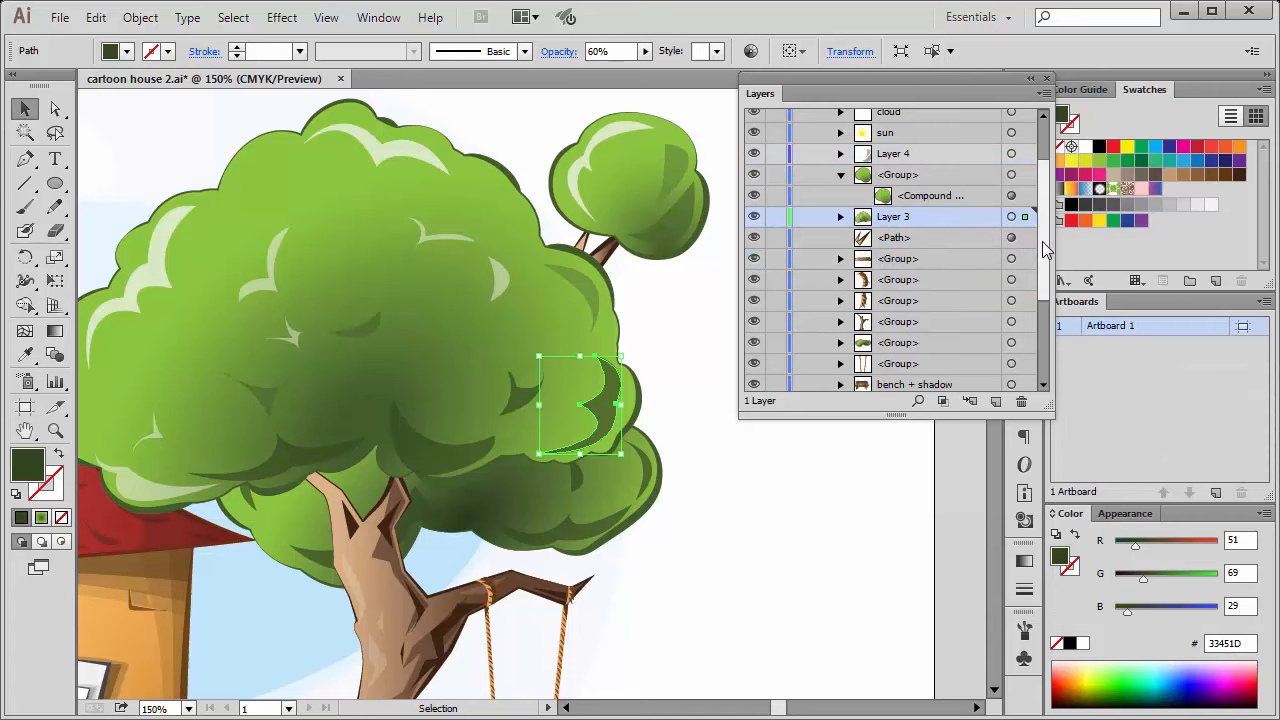
Compare the contents of the small crown's group and Layer 3, and undo collecting the three paths in a new layer.
scroll(1040, 262, "down", 1)
scroll(1040, 262, "up", 2)
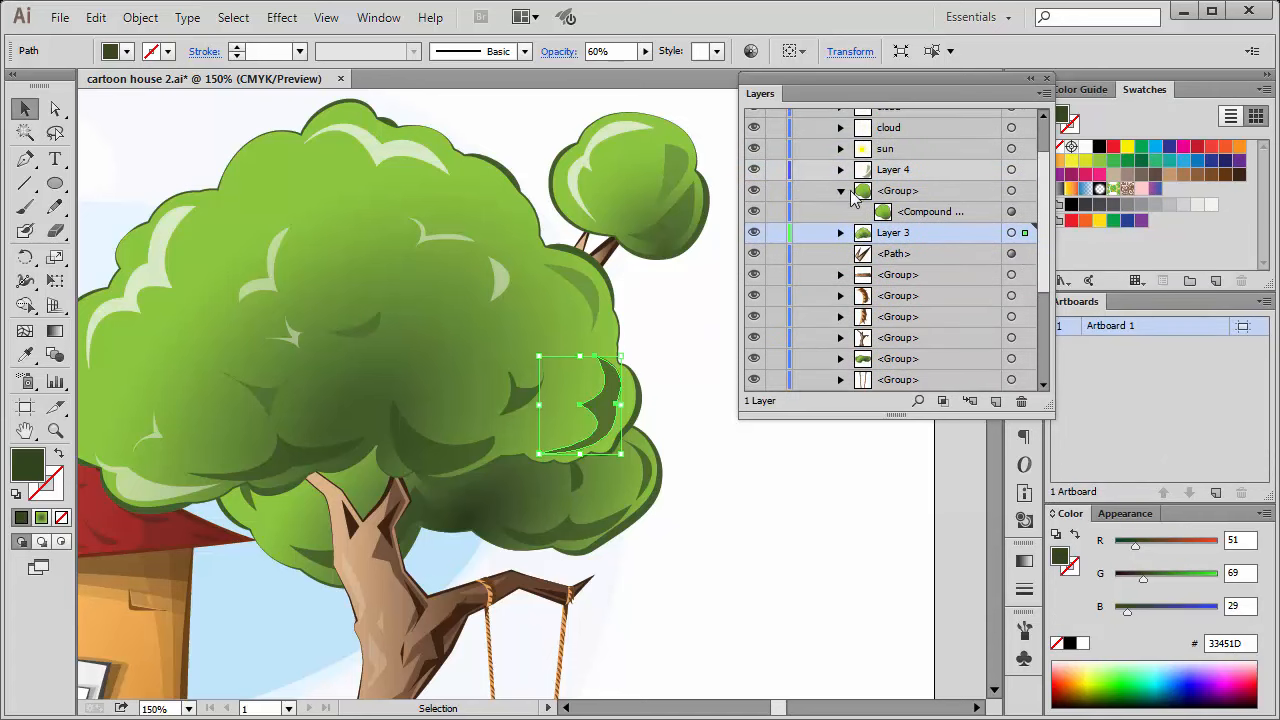
left_click(842, 192)
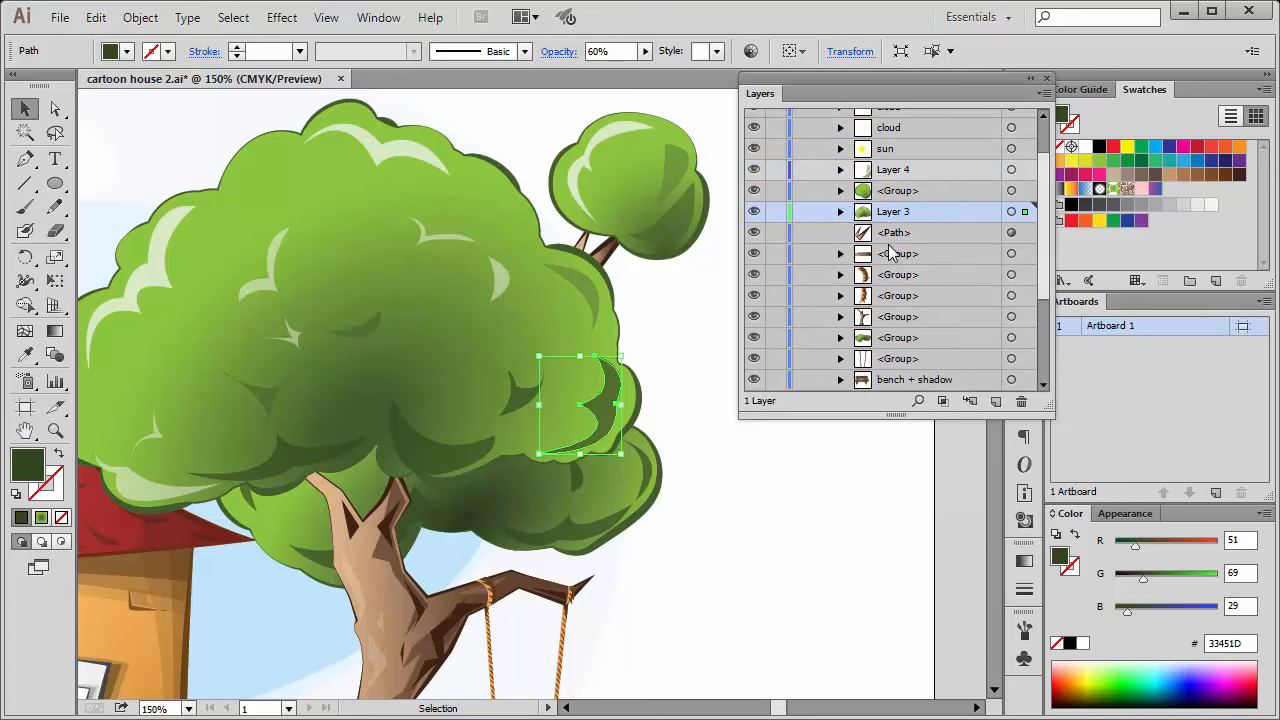
left_click(841, 212)
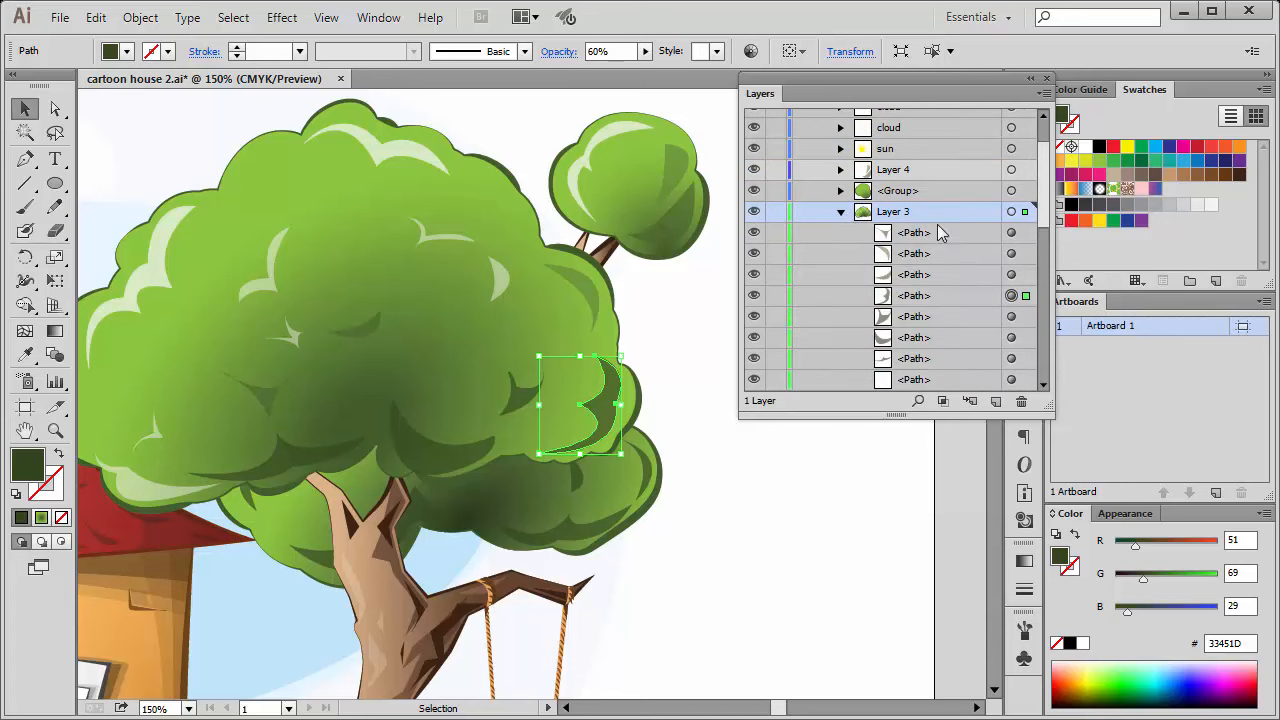
left_click(841, 190)
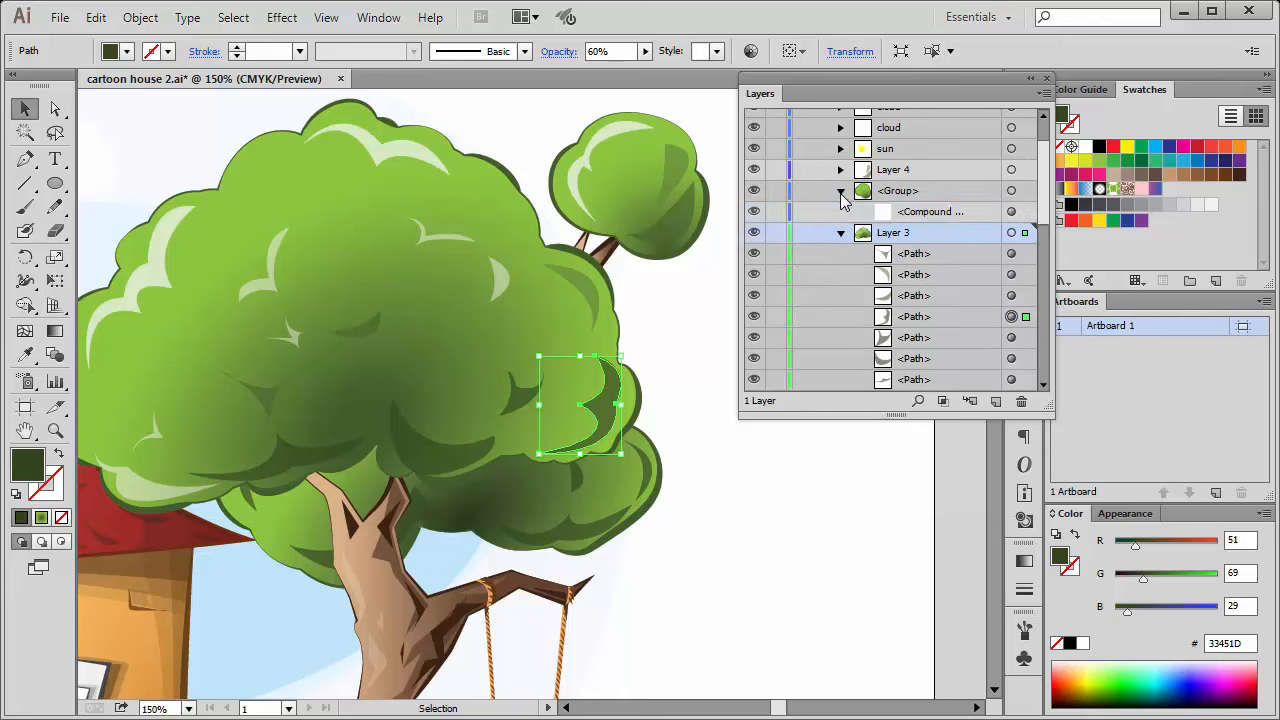
left_click(921, 195)
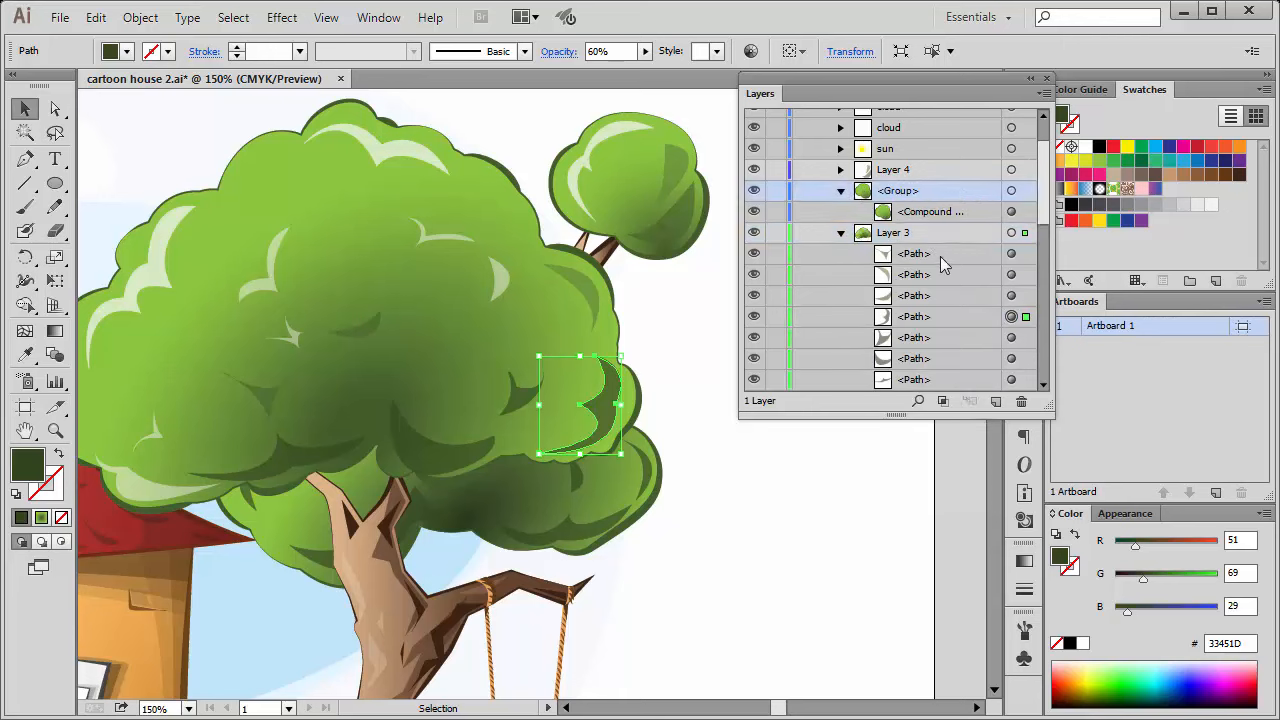
mouse_move(1046, 195)
left_mouse_down()
mouse_move(1046, 282)
mouse_move(1046, 198)
left_mouse_up()
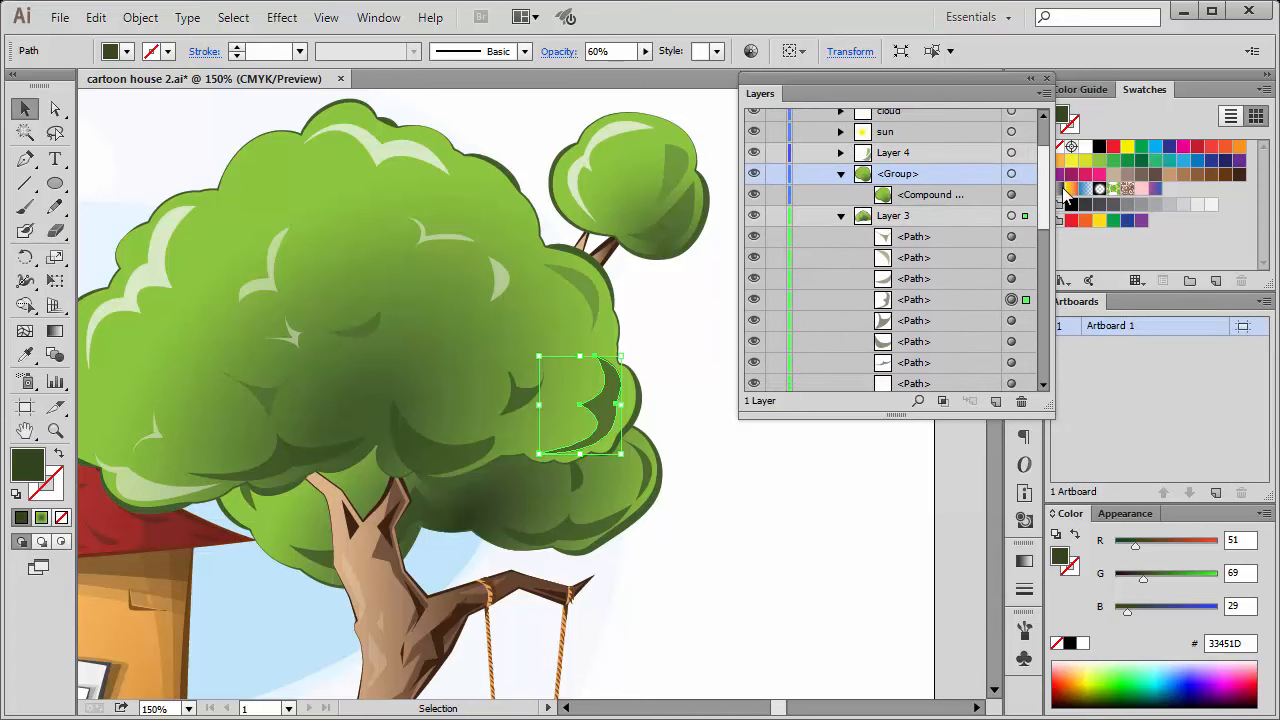
left_click(841, 216)
key("ctrl+z")
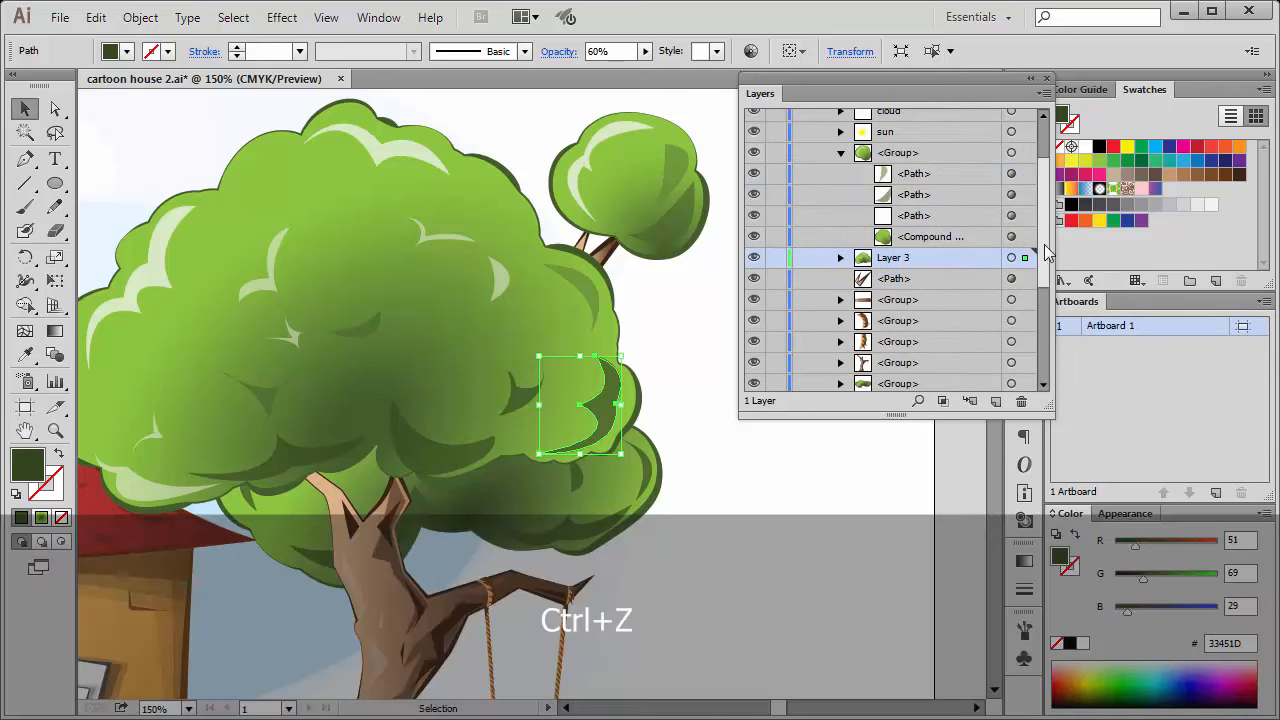
Highlight the small crown group's three paths again and collect them in a new layer.
left_click(951, 214)
left_click(954, 172, "shift")
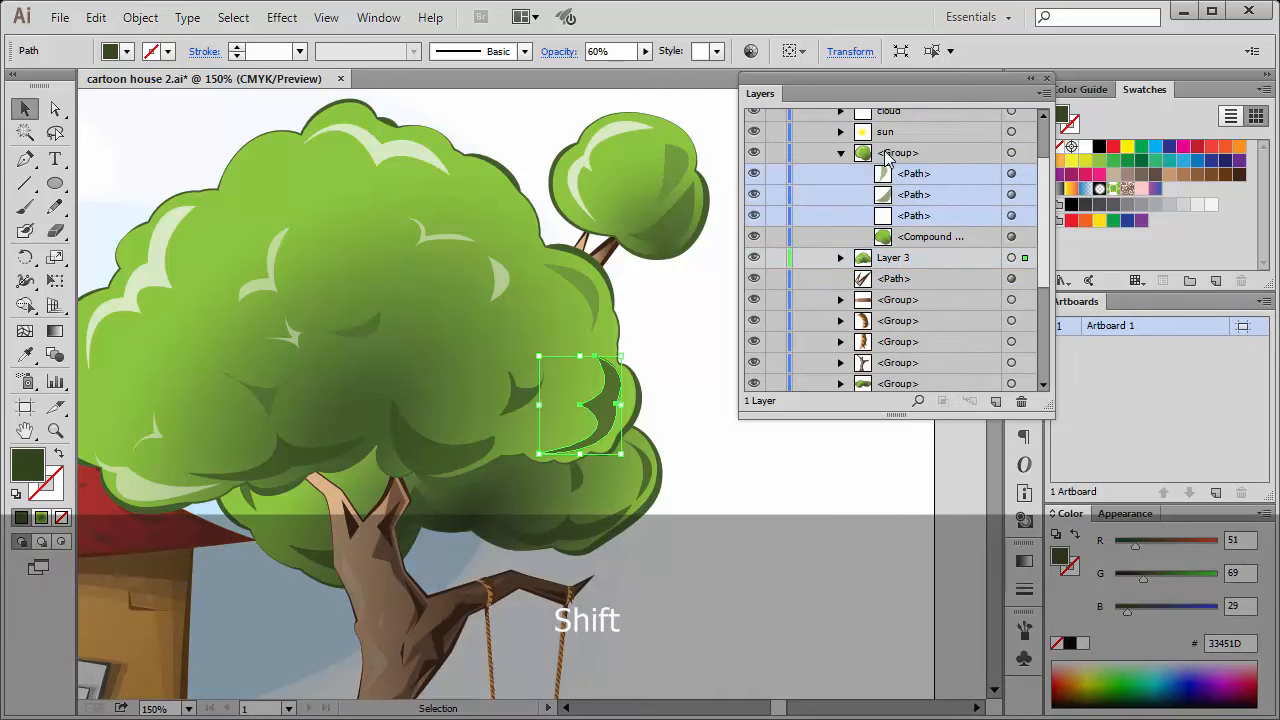
left_click(1043, 92)
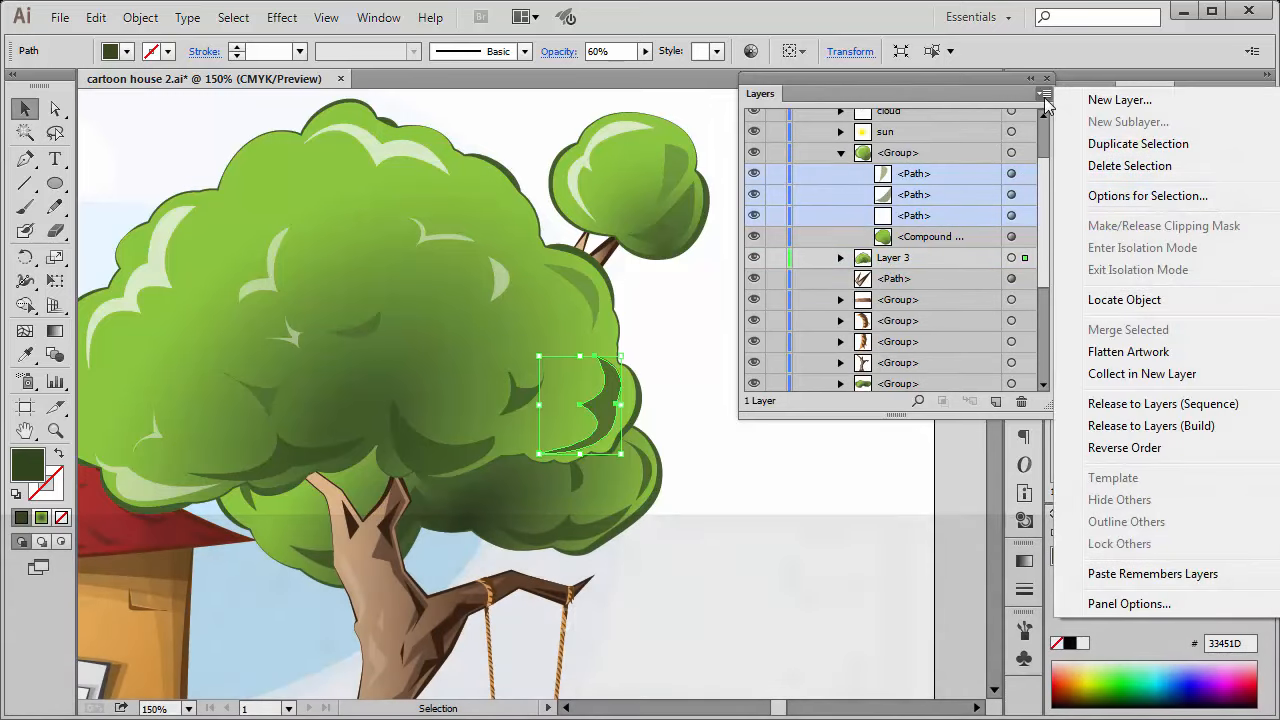
left_click(1155, 375)
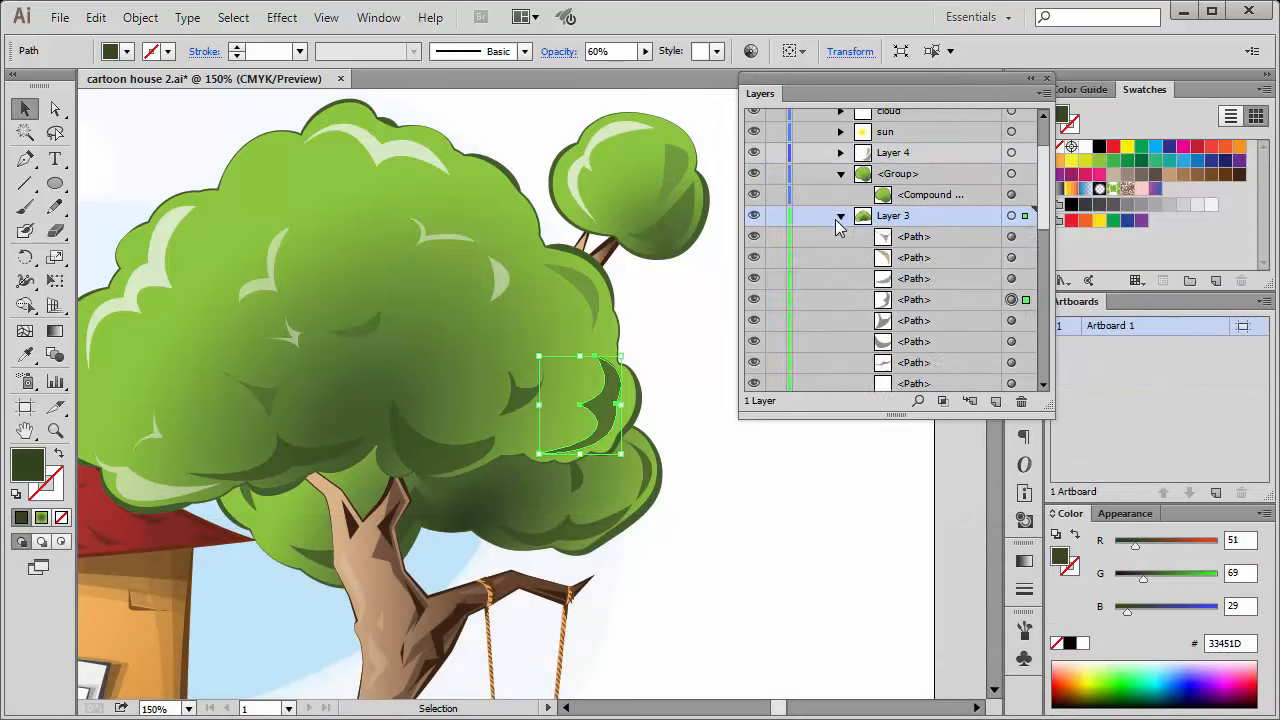
Expand Layer 3 and highlight the entry of the selected shadow path among its paths.
left_click(936, 300)
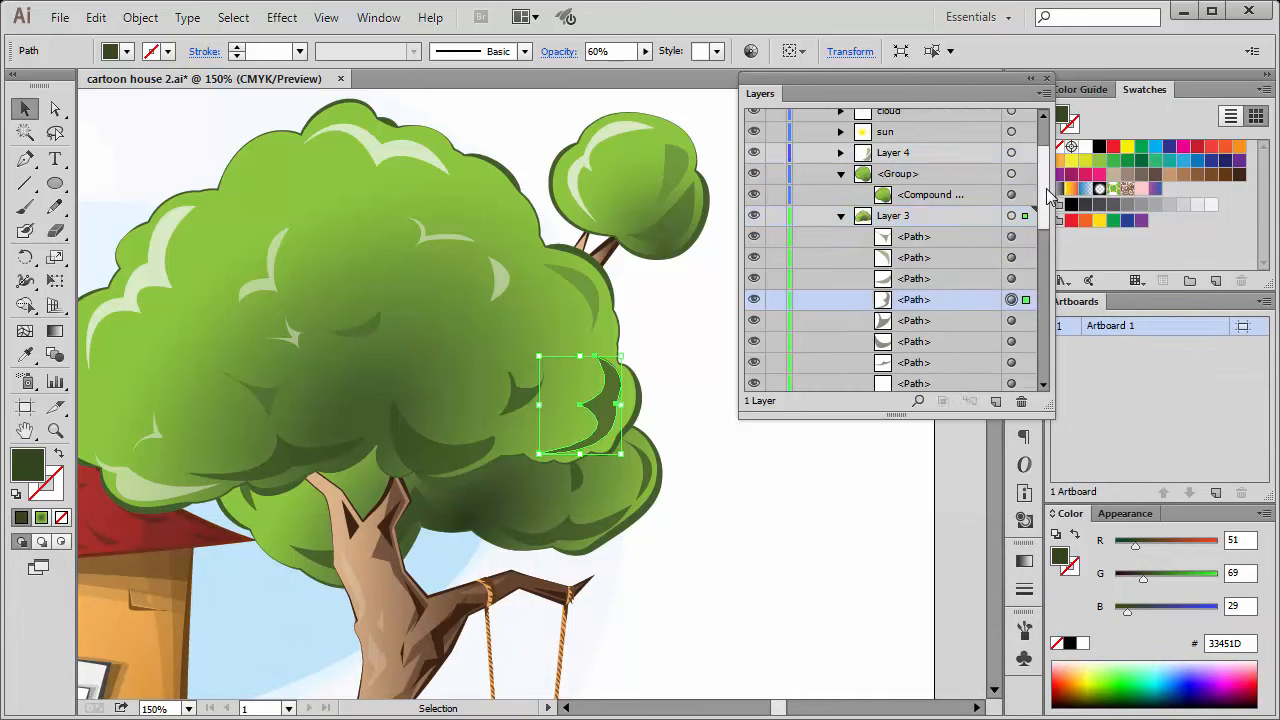
mouse_move(1047, 192)
left_mouse_down()
mouse_move(1045, 347)
mouse_move(1056, 136)
mouse_move(1045, 208)
left_mouse_up()
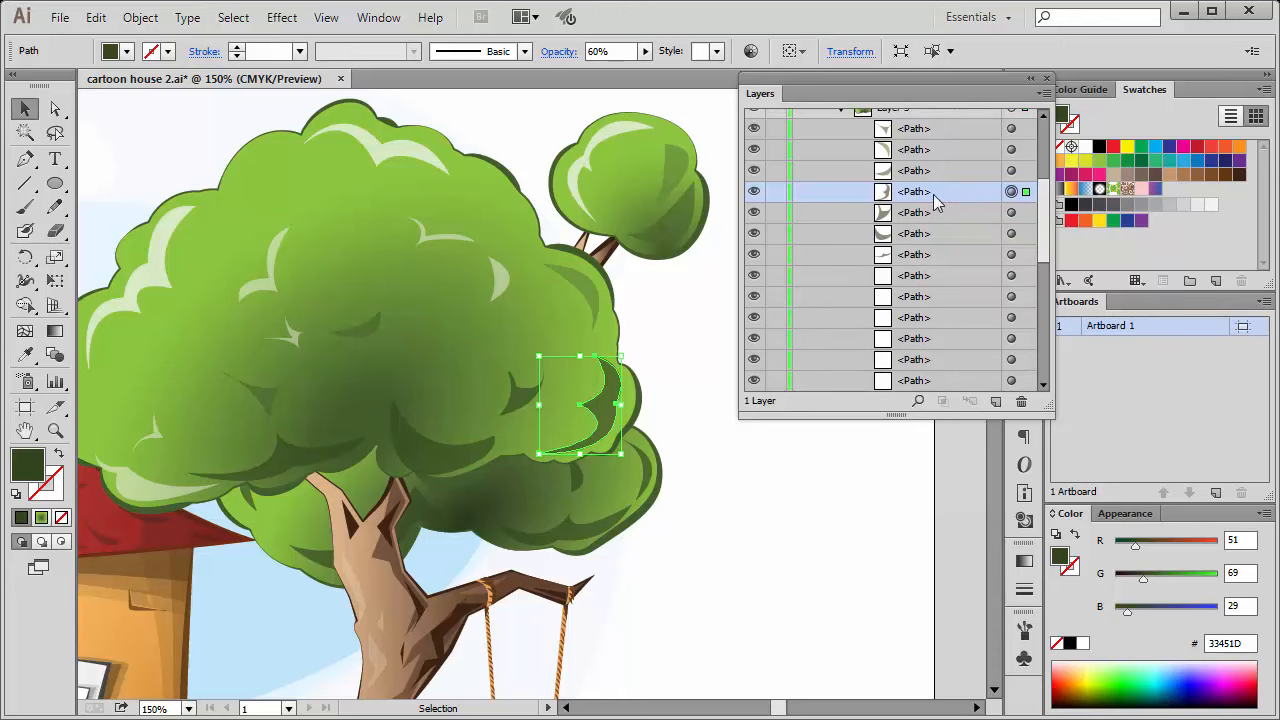
Undo collecting the small crown group's three paths in a new layer.
left_click(1012, 213)
left_click(1012, 194)
left_click_drag(1045, 204, 1045, 149)
key("ctrl+z")
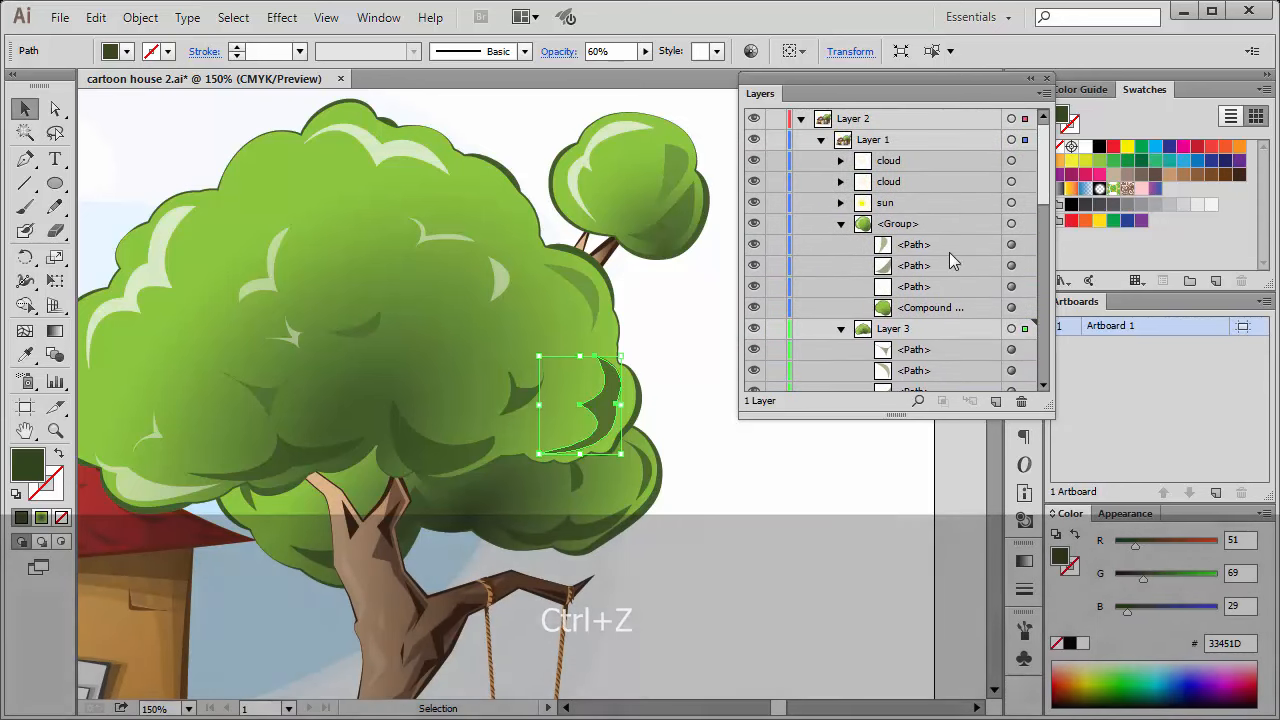
Select the artwork of the small crown group's three paths and remove the Layer 3 shadow path from the selection.
left_click(950, 251)
left_click(958, 286, "shift")
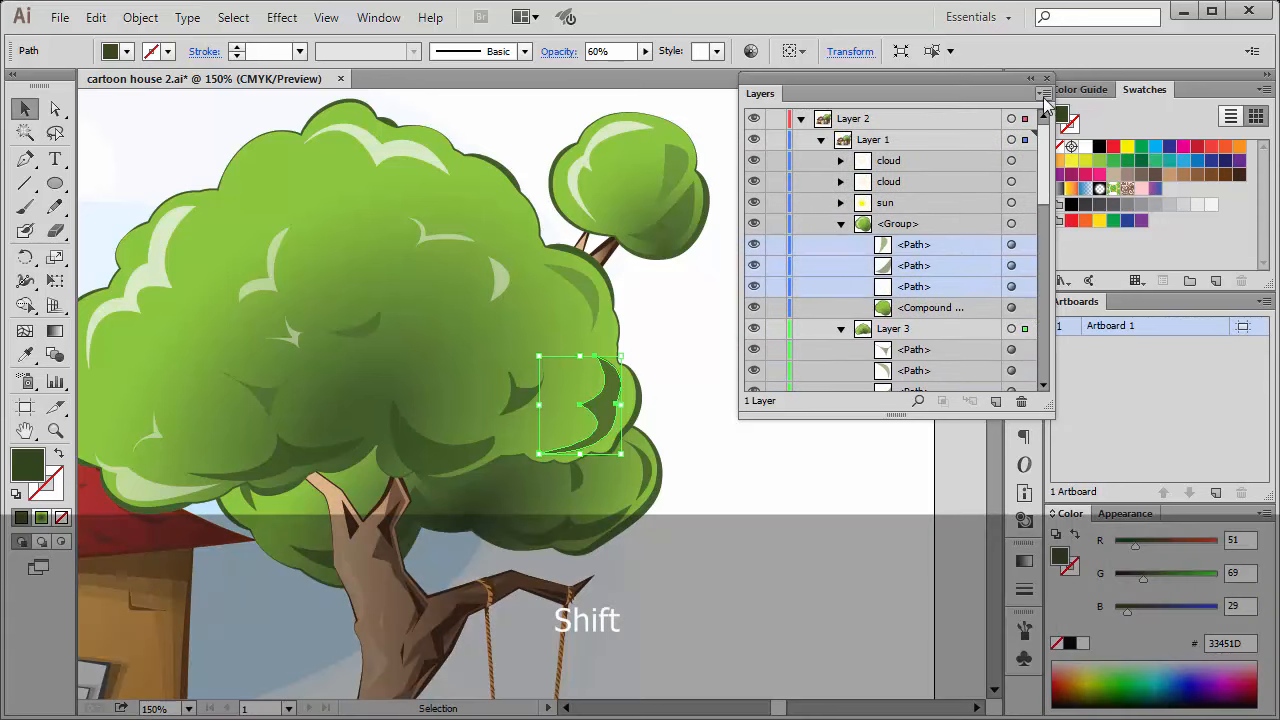
left_click(1011, 246, "shift")
left_click(1012, 267, "shift")
left_click(1012, 287, "shift")
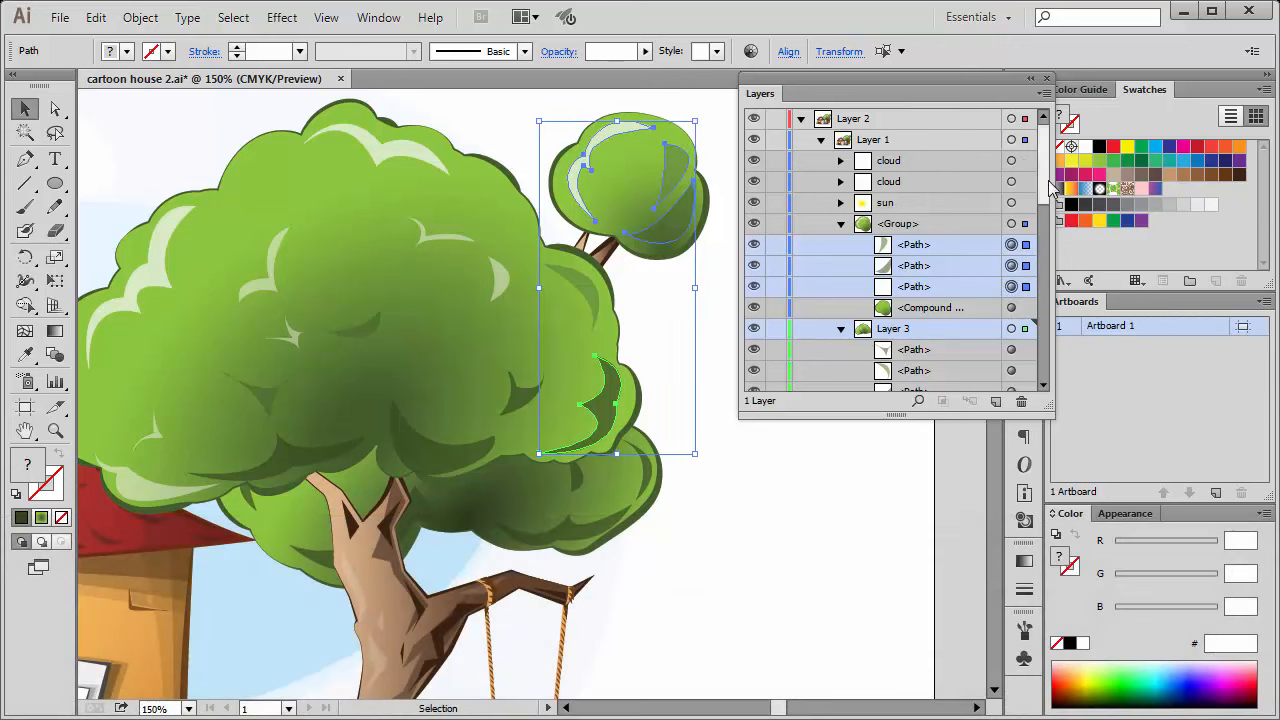
scroll(1040, 228, "down", 5)
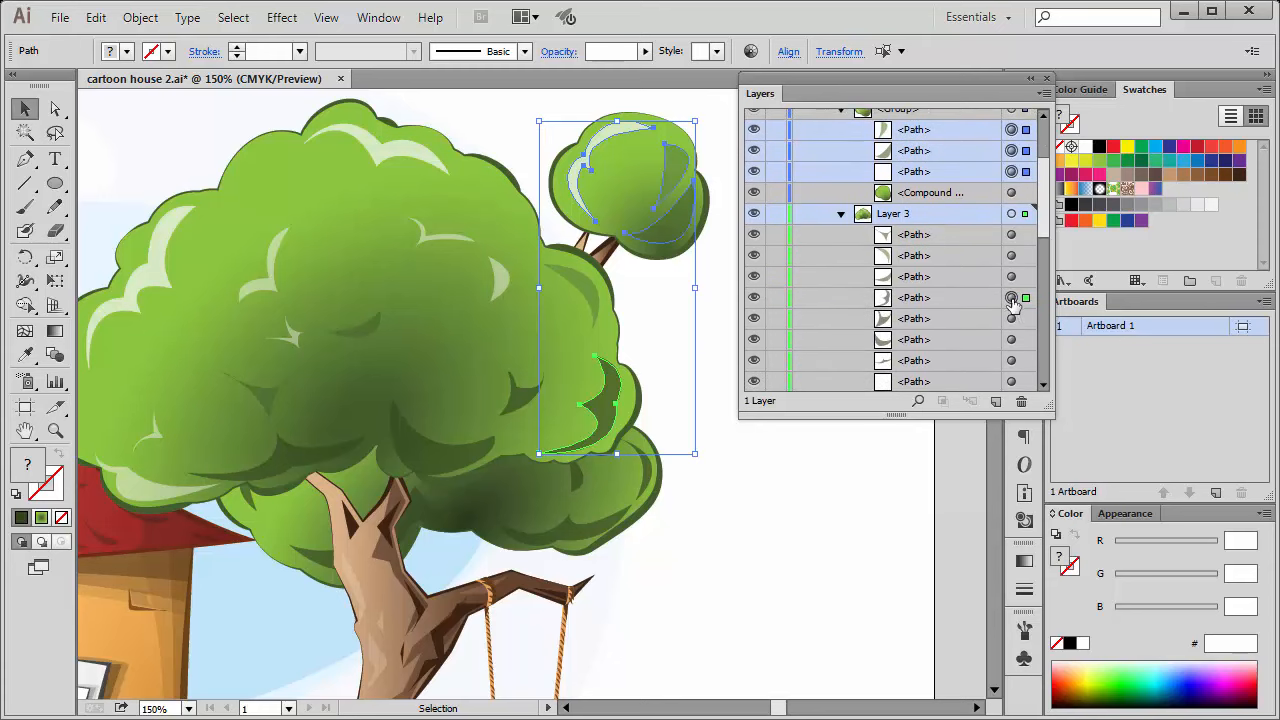
left_click(1012, 298, "shift")
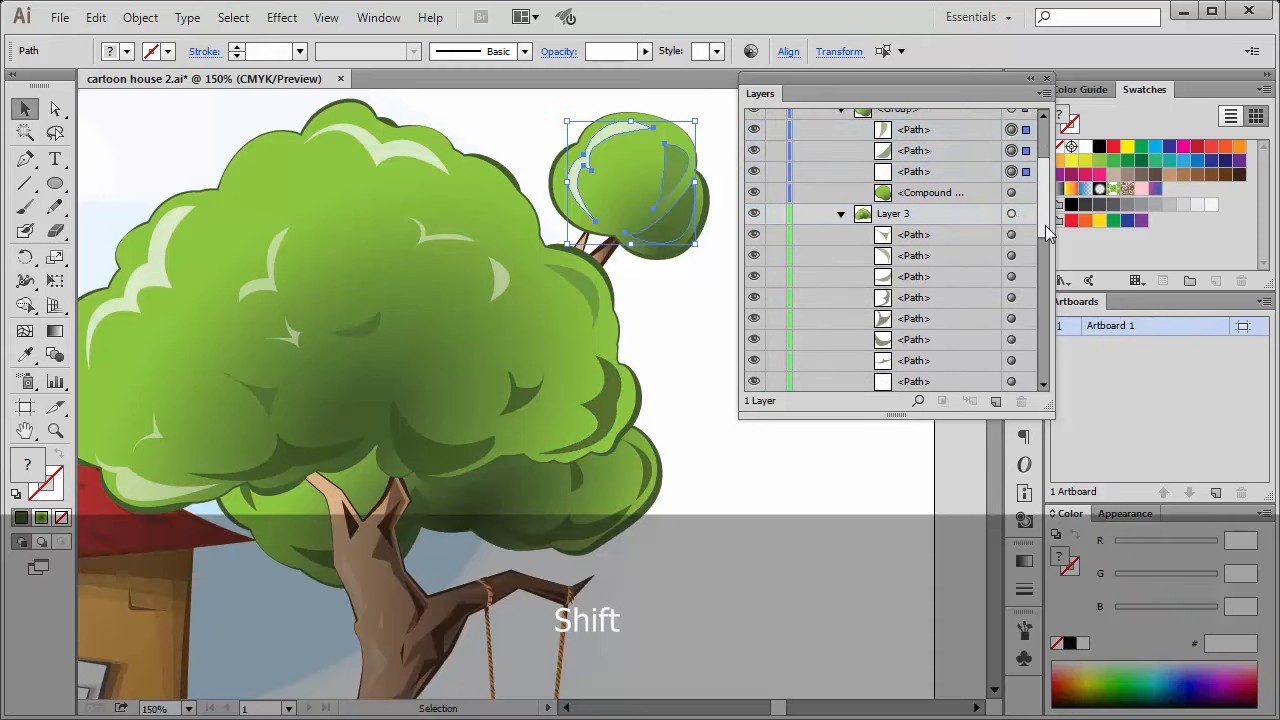
Highlight the small crown group's three paths, collect them in a new layer, and select all of that layer's artwork.
scroll(1050, 205, "up", 1)
scroll(1045, 210, "up", 1)
left_click(972, 232)
left_click(972, 194, "shift")
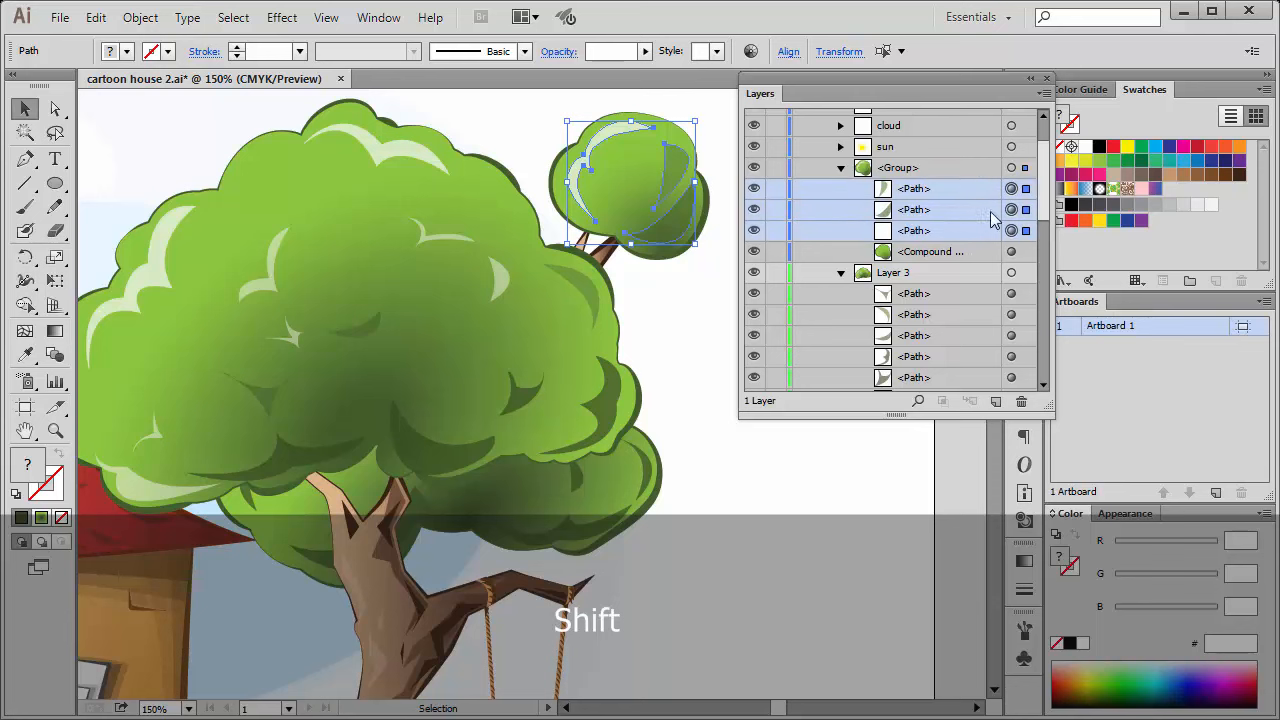
left_click(1043, 93)
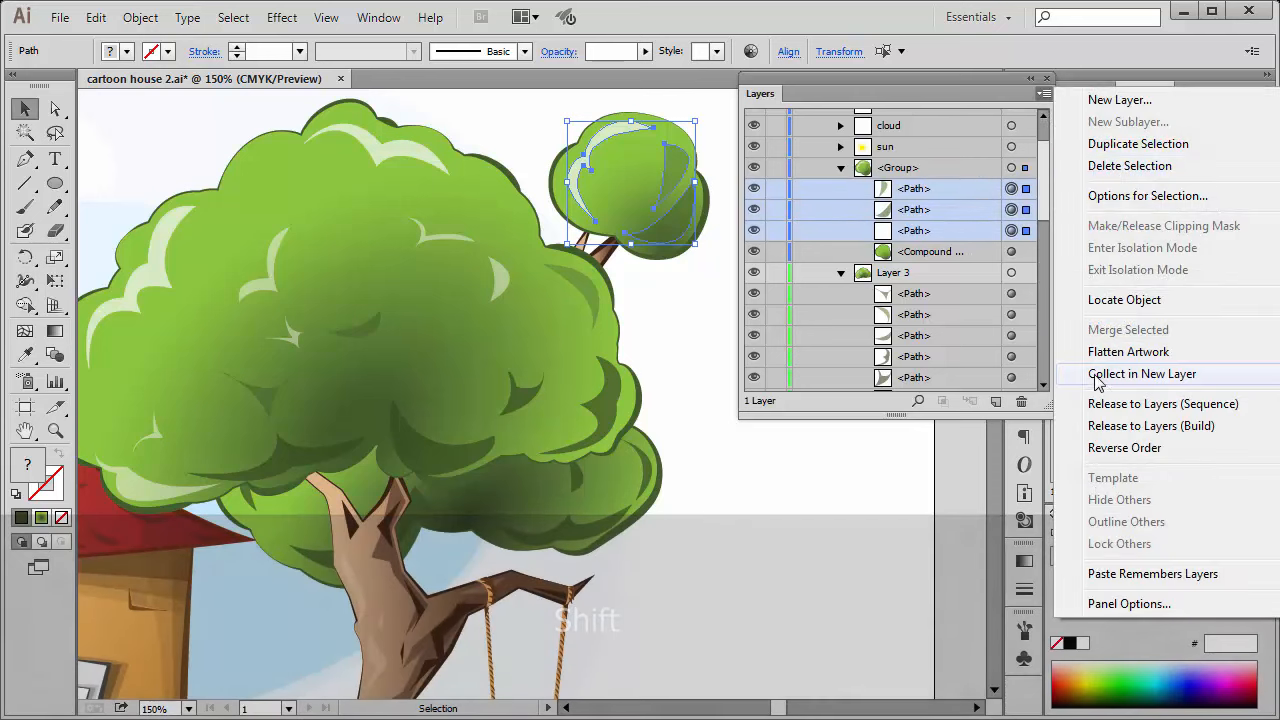
left_click(1141, 374)
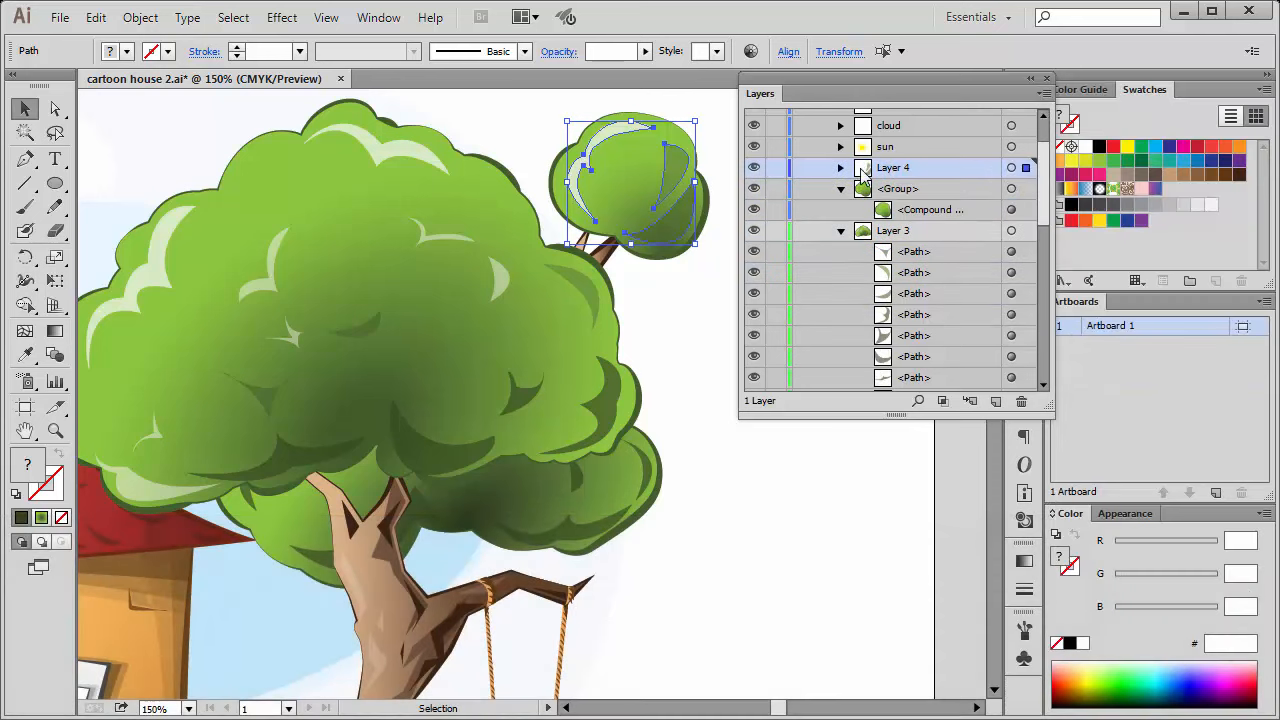
left_click(1011, 167)
Expand Layer 4 and select only its white highlight path on the small crown.
scroll(1045, 185, "down", 1)
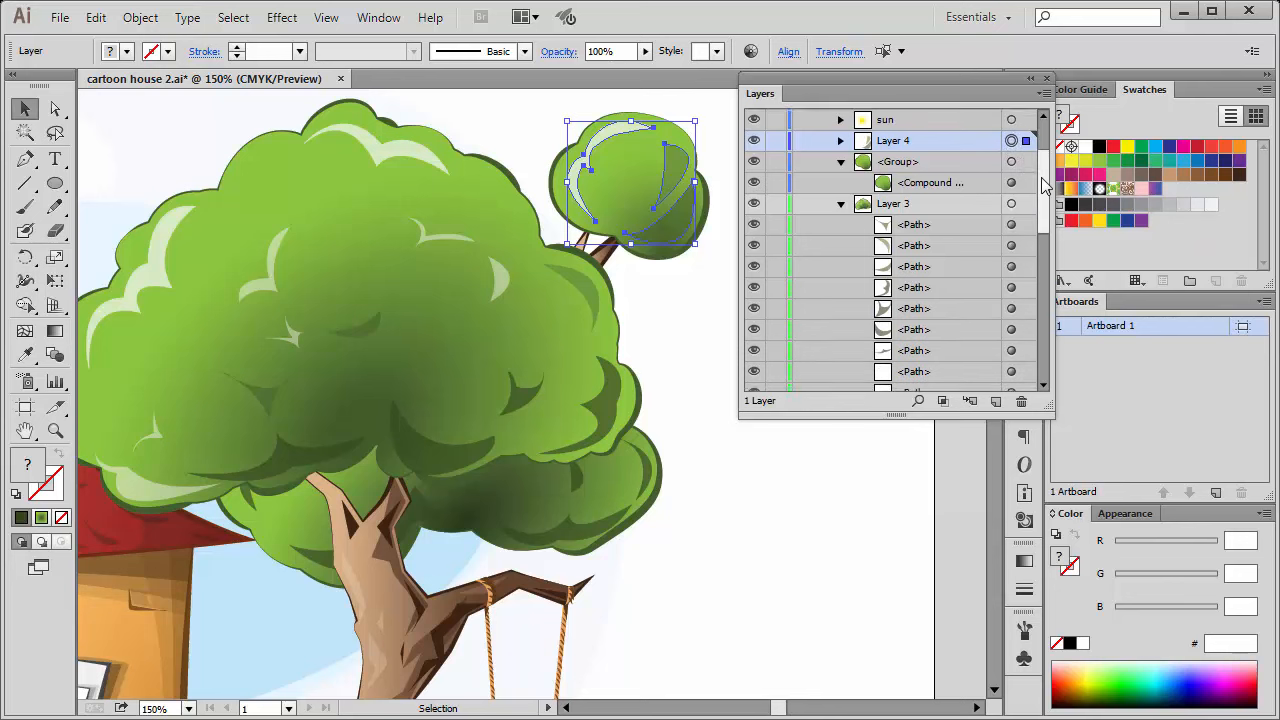
scroll(1045, 185, "down", 3)
scroll(1000, 170, "up", 7)
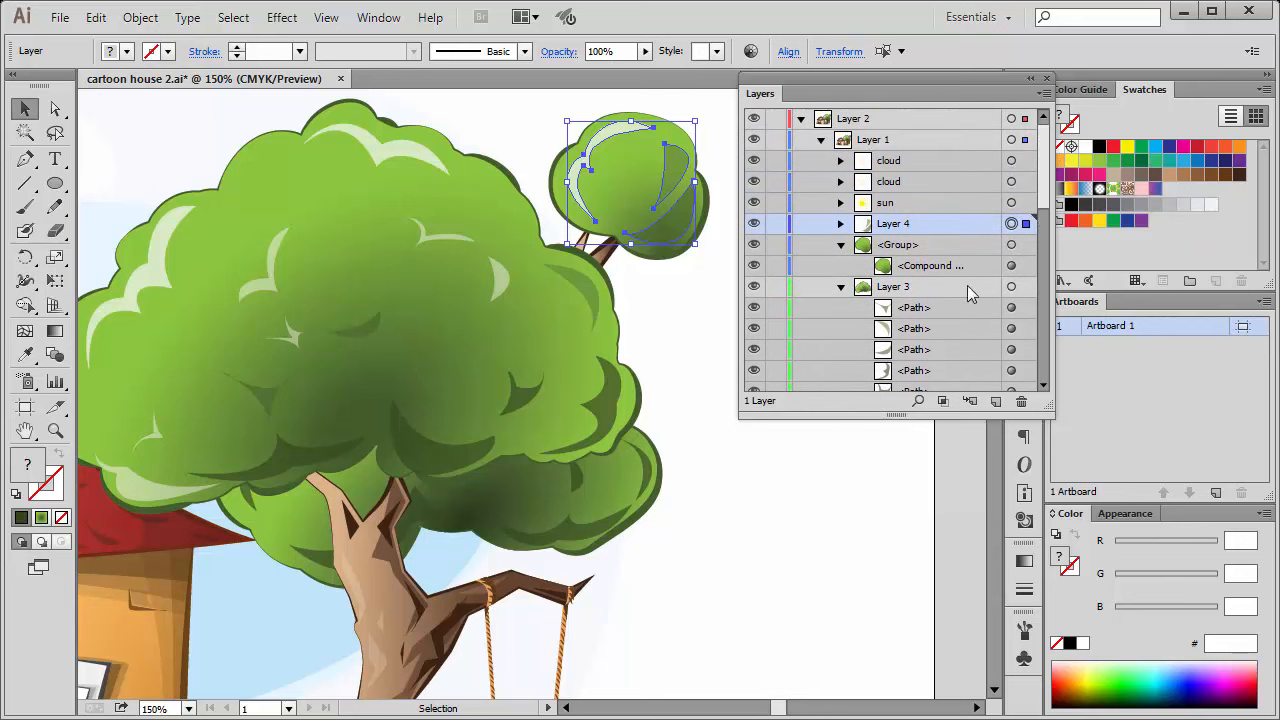
scroll(995, 245, "down", 3)
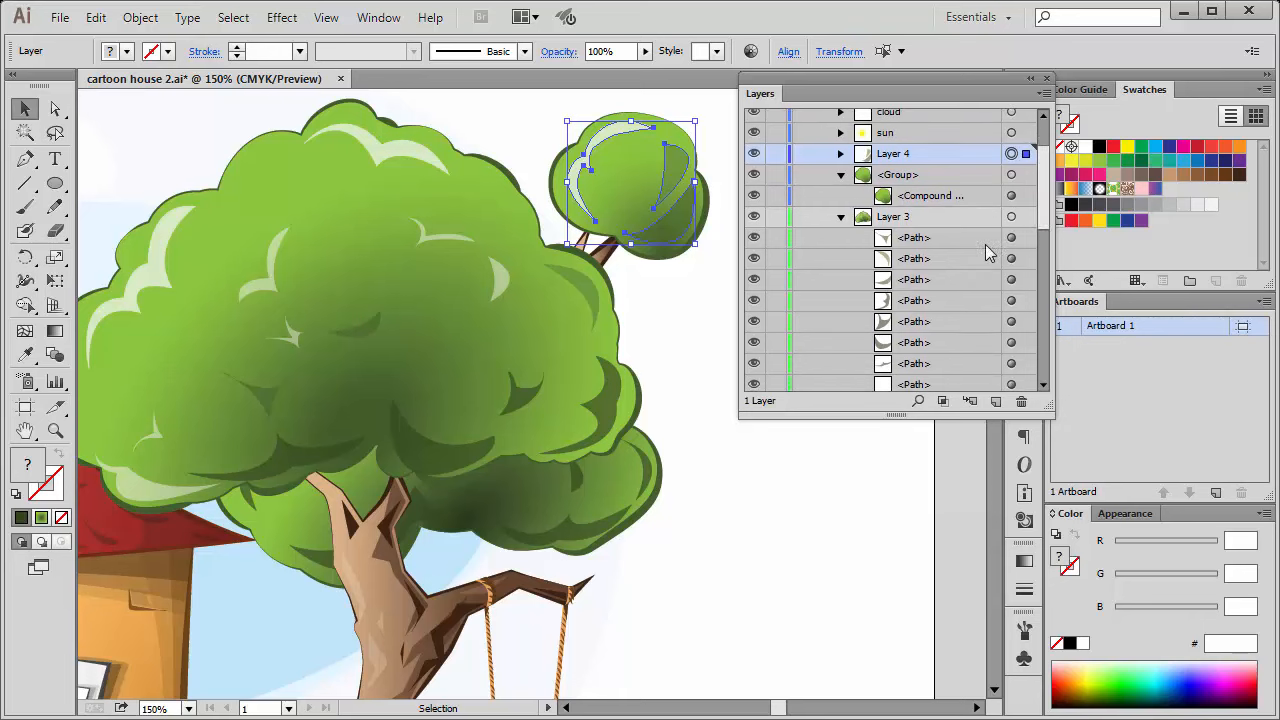
left_click(938, 136)
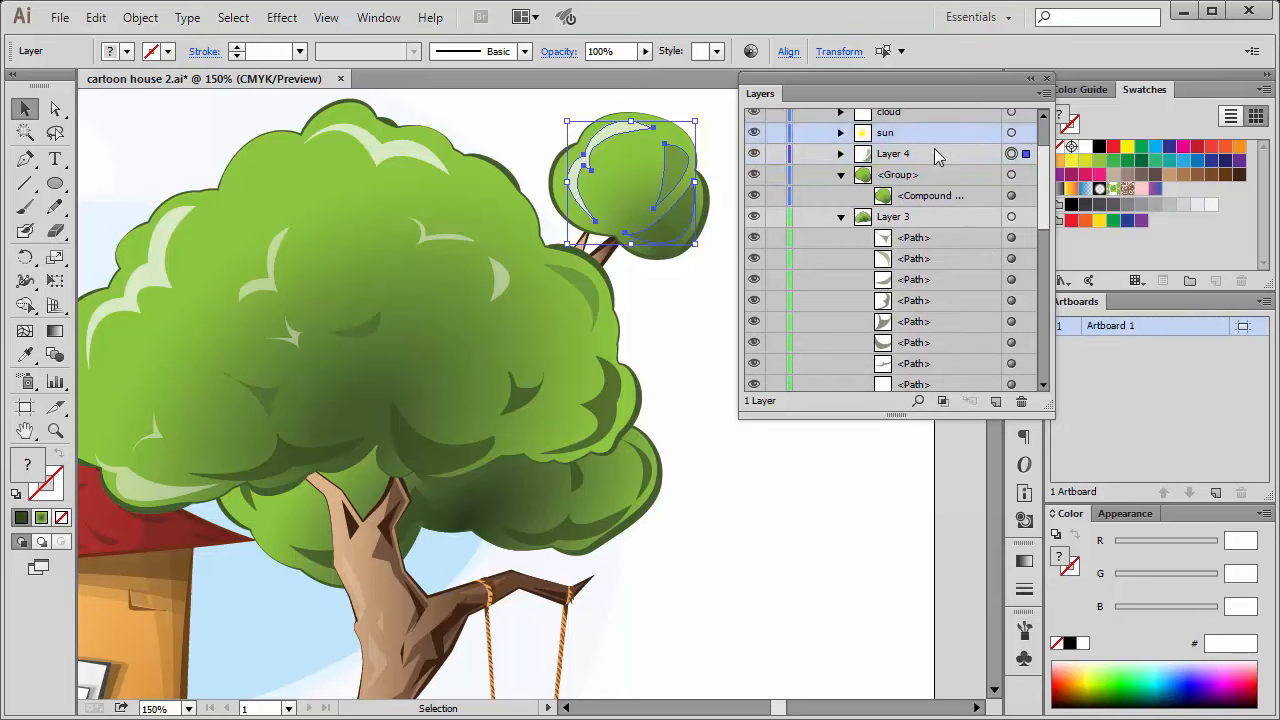
left_click(840, 153)
left_click(954, 176)
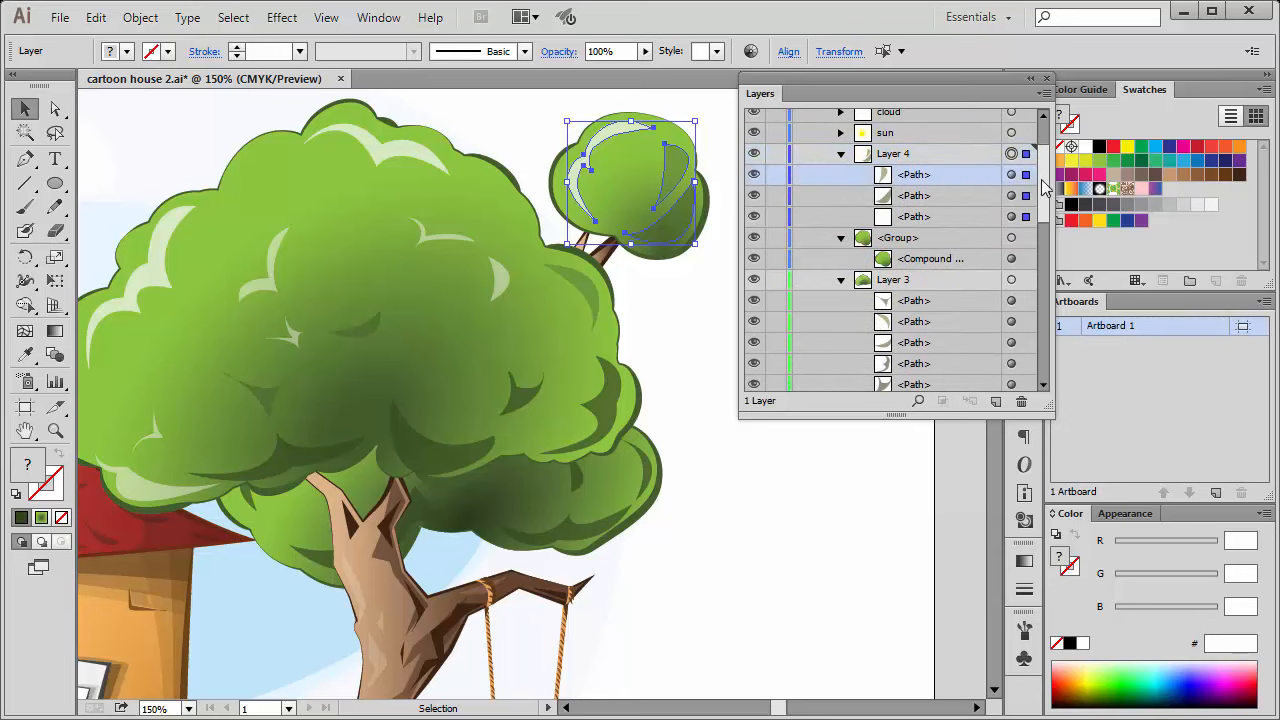
scroll(1020, 188, "down", 2)
left_click(1011, 178)
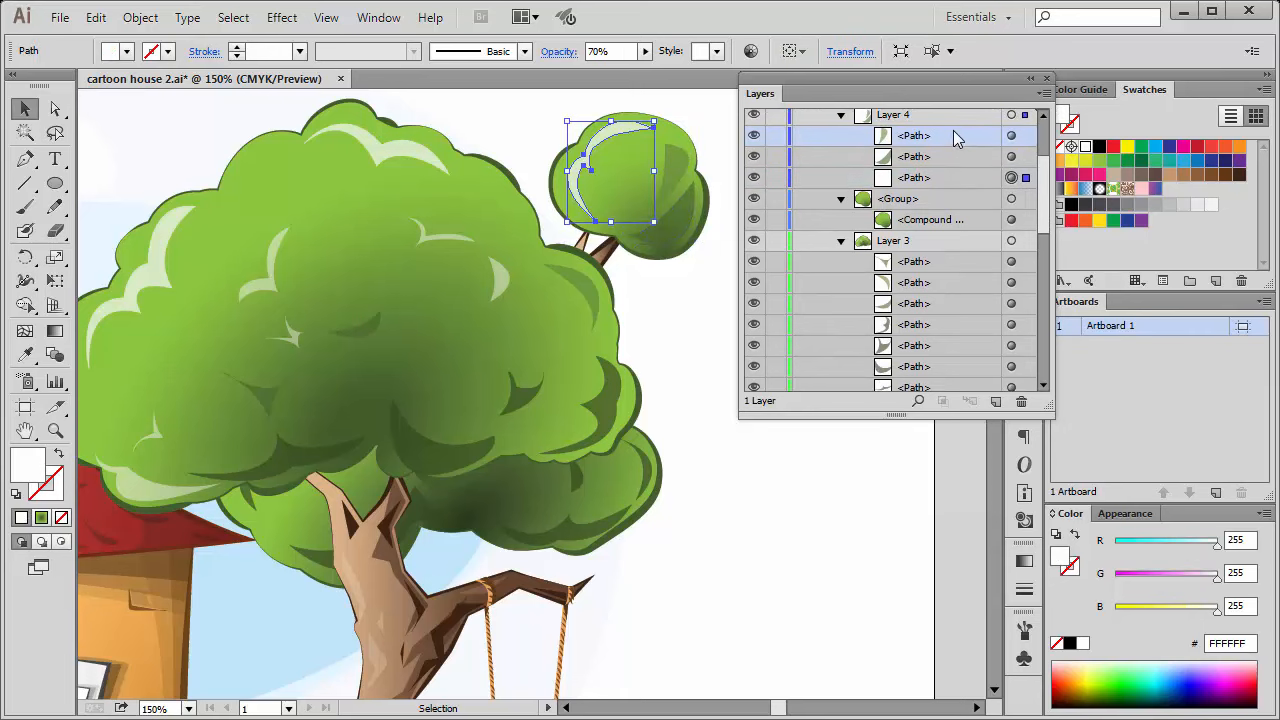
Try to highlight path entries from Layer 4 and Layer 3 together.
left_click(954, 157, "shift")
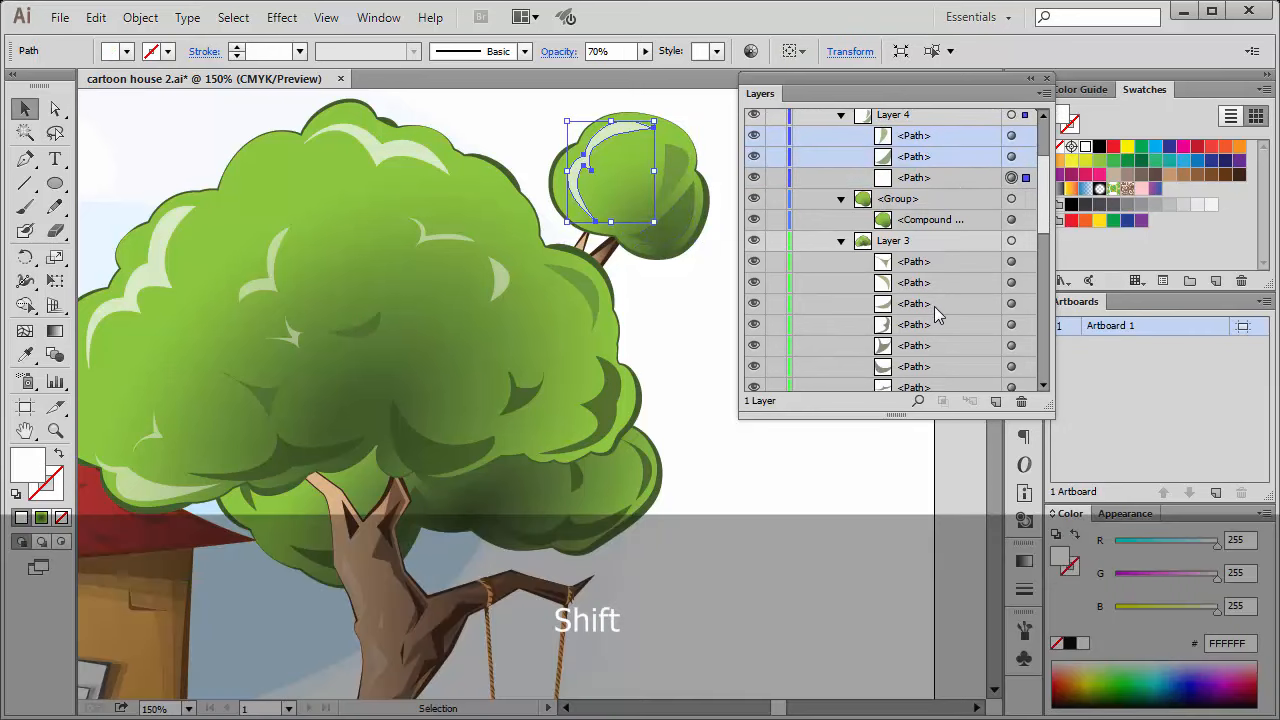
left_click(939, 261)
left_click(949, 135, "shift")
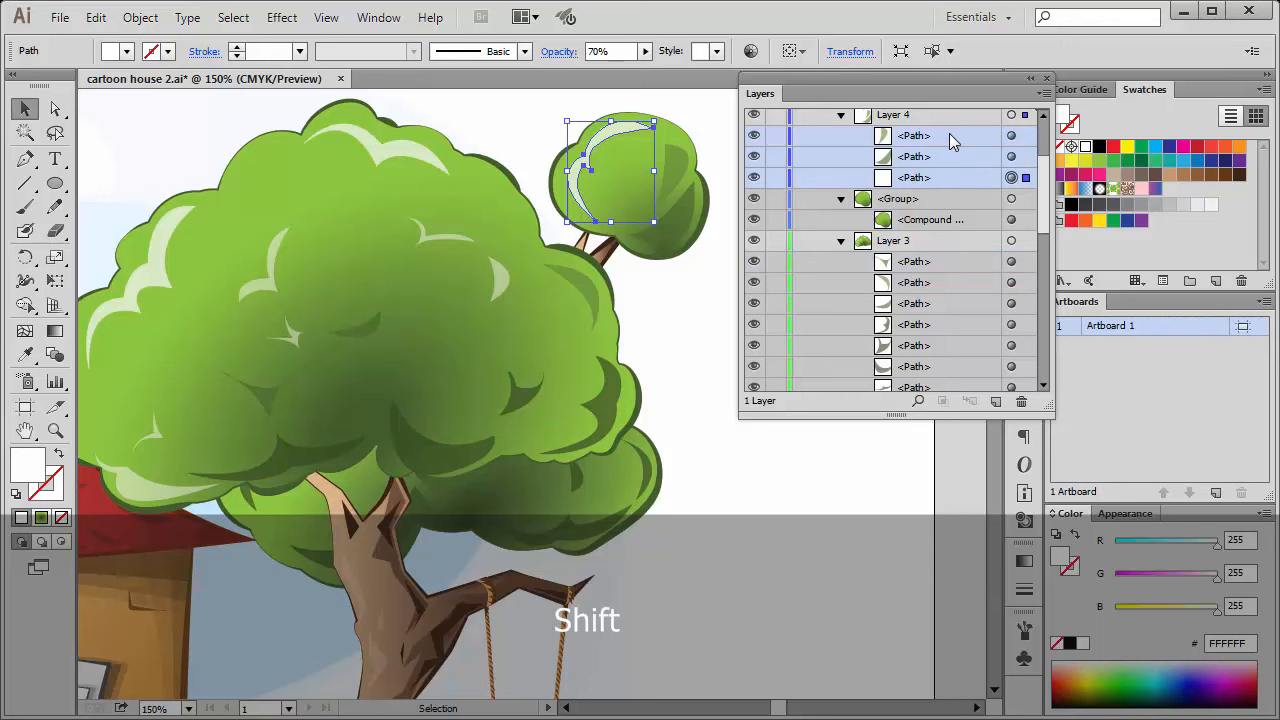
left_click(944, 262, "shift")
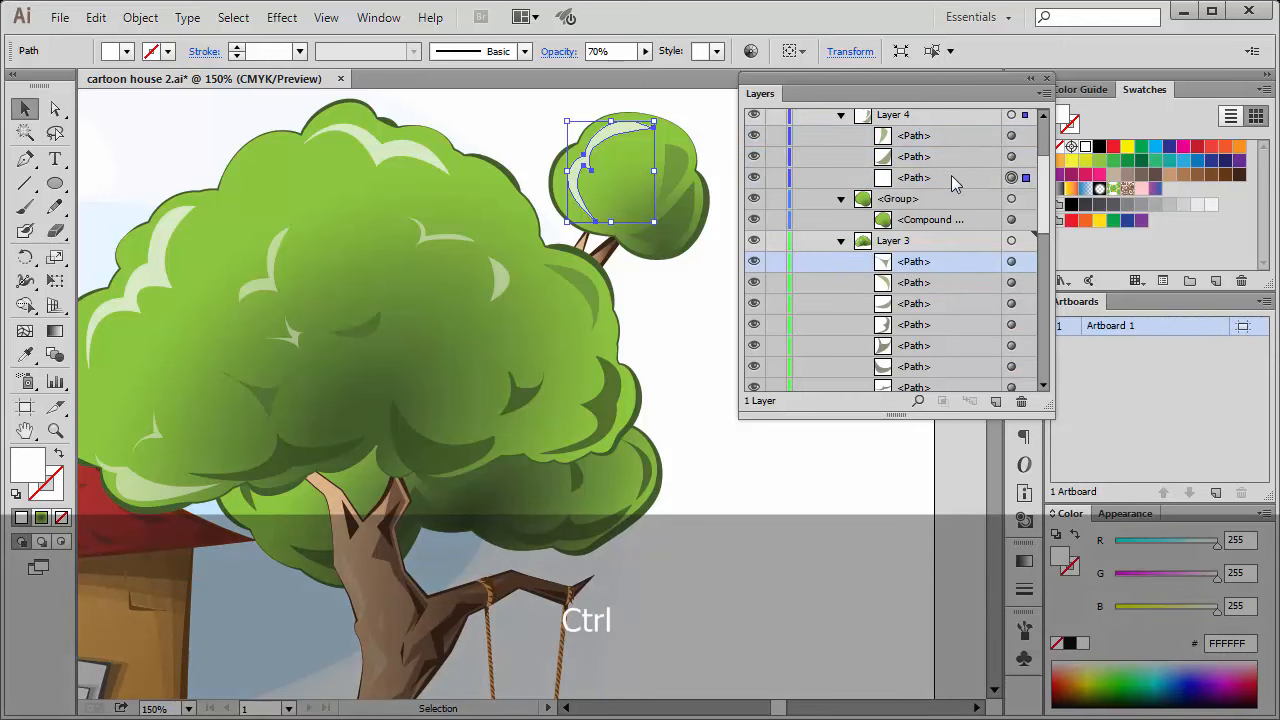
left_click(951, 176, "ctrl")
left_click(940, 284, "ctrl")
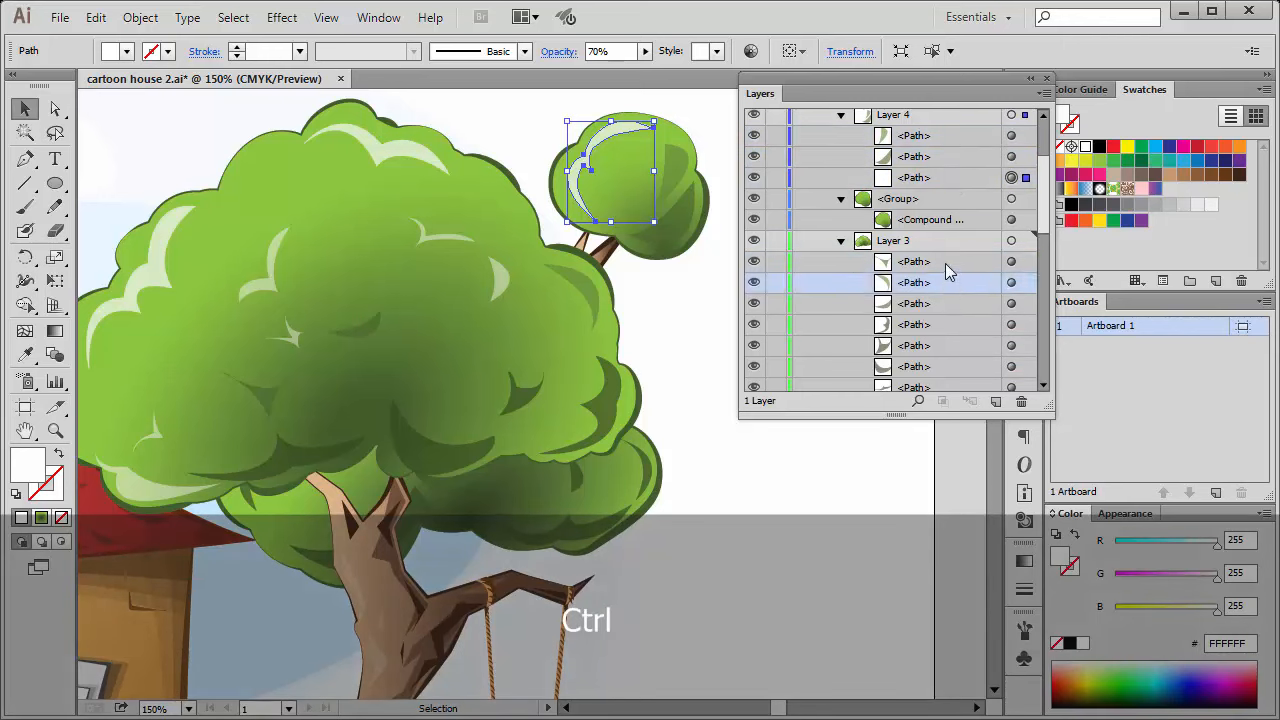
left_click(947, 261, "ctrl")
left_click(948, 300, "ctrl")
left_click(953, 177)
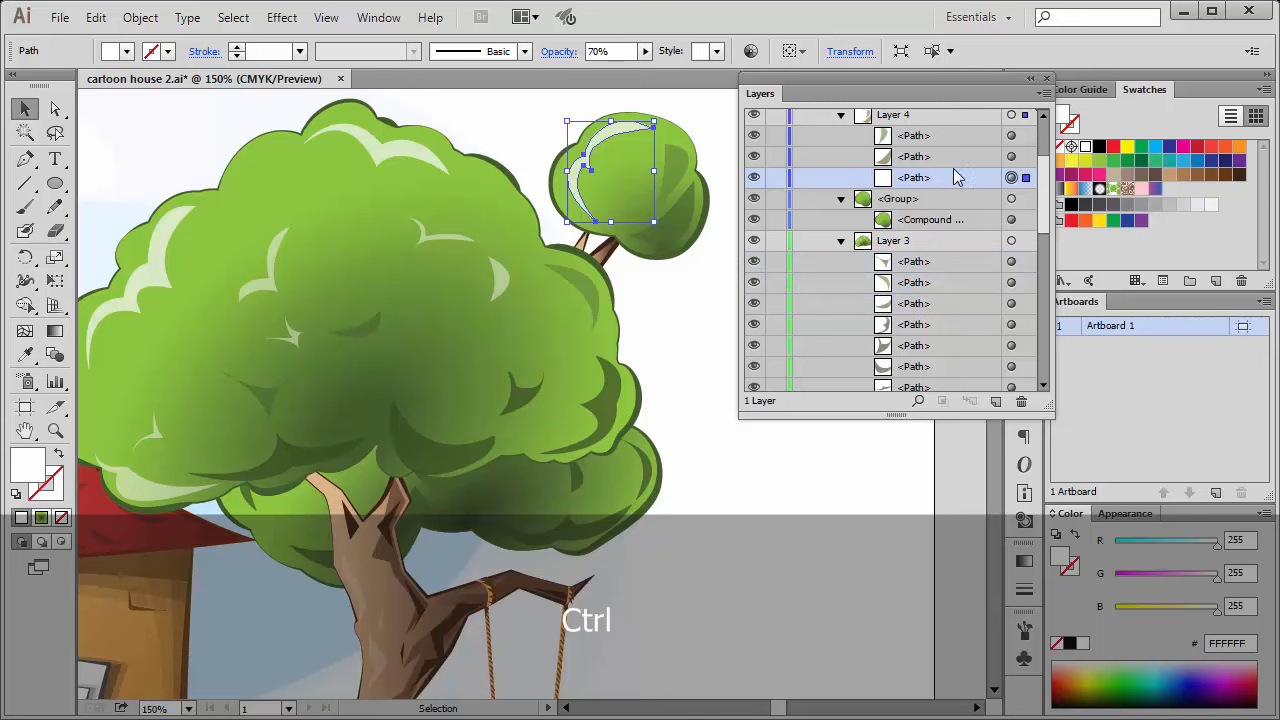
Highlight the first four path entries in Layer 3, and try to add the three path entries of Layer 4.
left_click(948, 263, "ctrl")
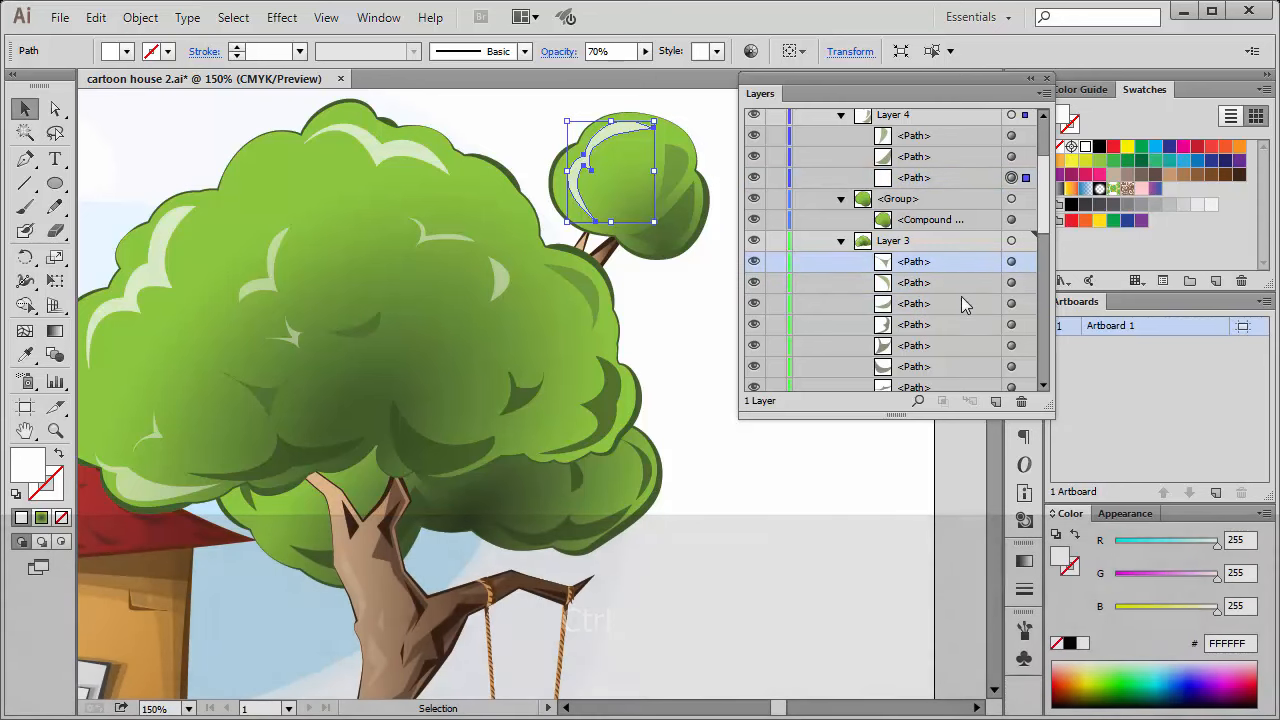
left_click(942, 289, "ctrl")
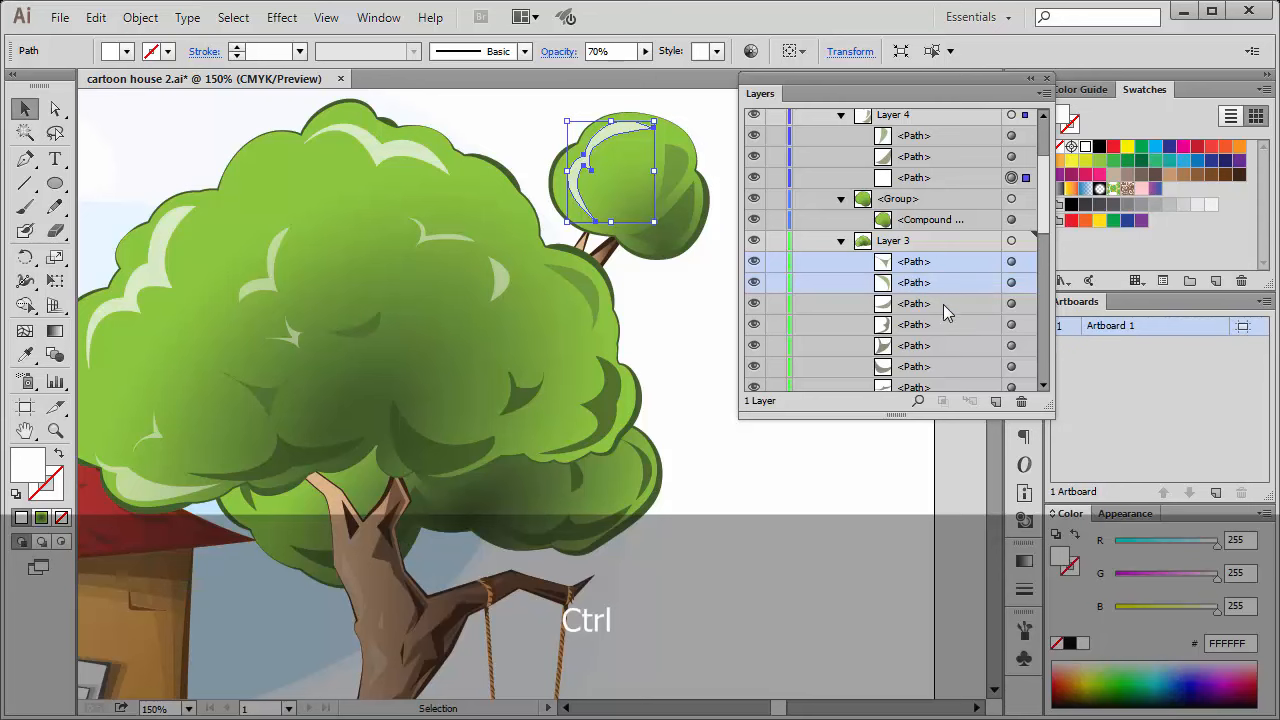
left_click(943, 304, "ctrl")
left_click(944, 330, "ctrl")
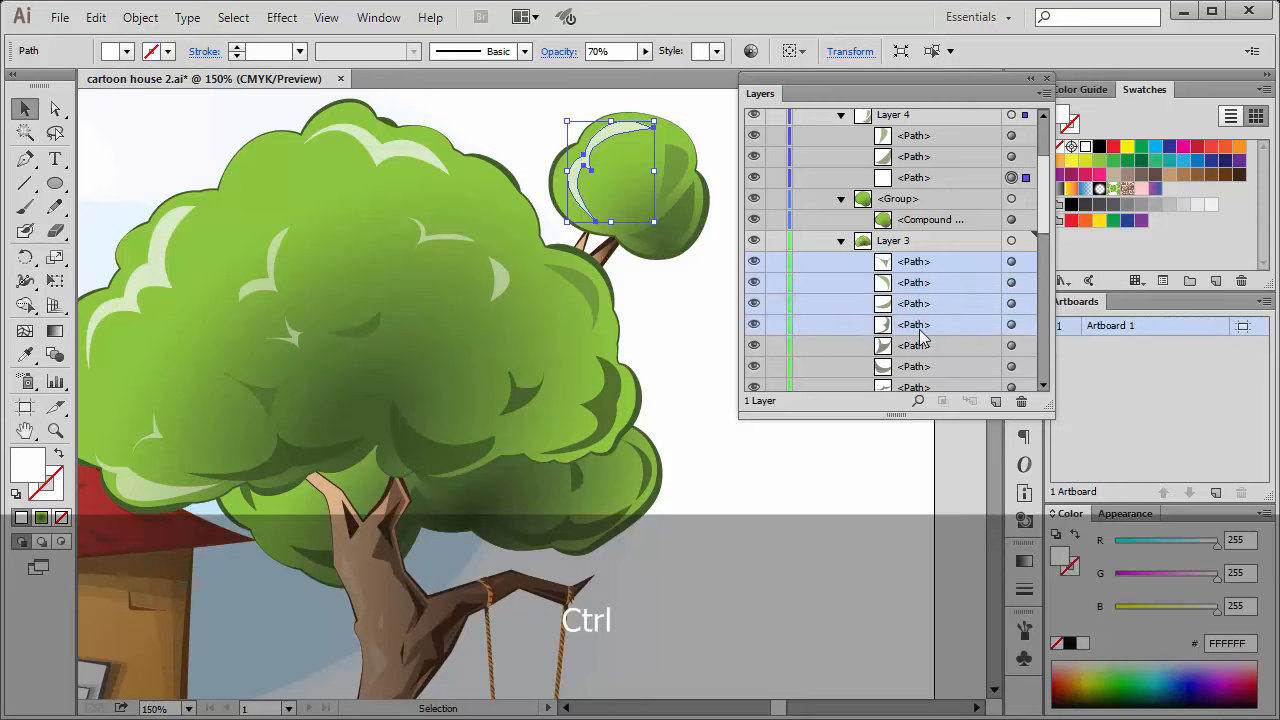
left_click(931, 176)
left_click(939, 156, "ctrl")
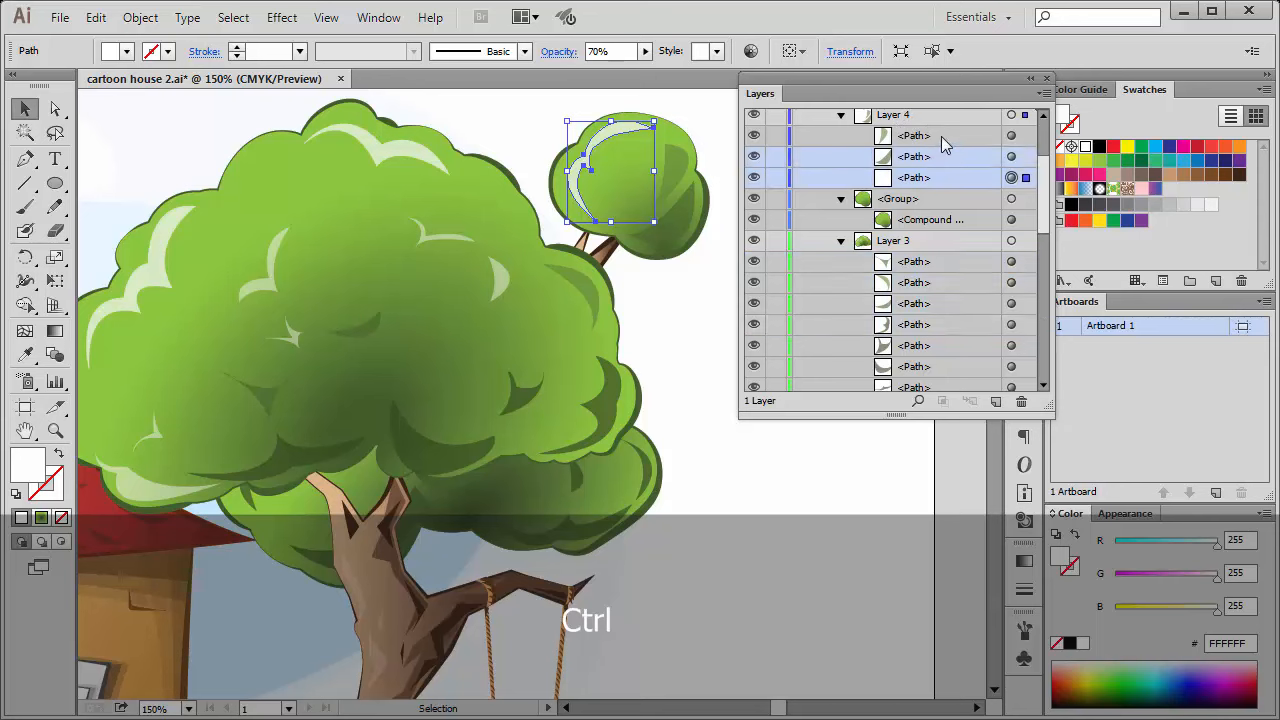
left_click(941, 136, "ctrl")
Switch the highlighting to Layer 3's first three path entries and back to the three path entries of Layer 4.
left_click(948, 263)
left_click(945, 286, "ctrl")
left_click(949, 306, "ctrl")
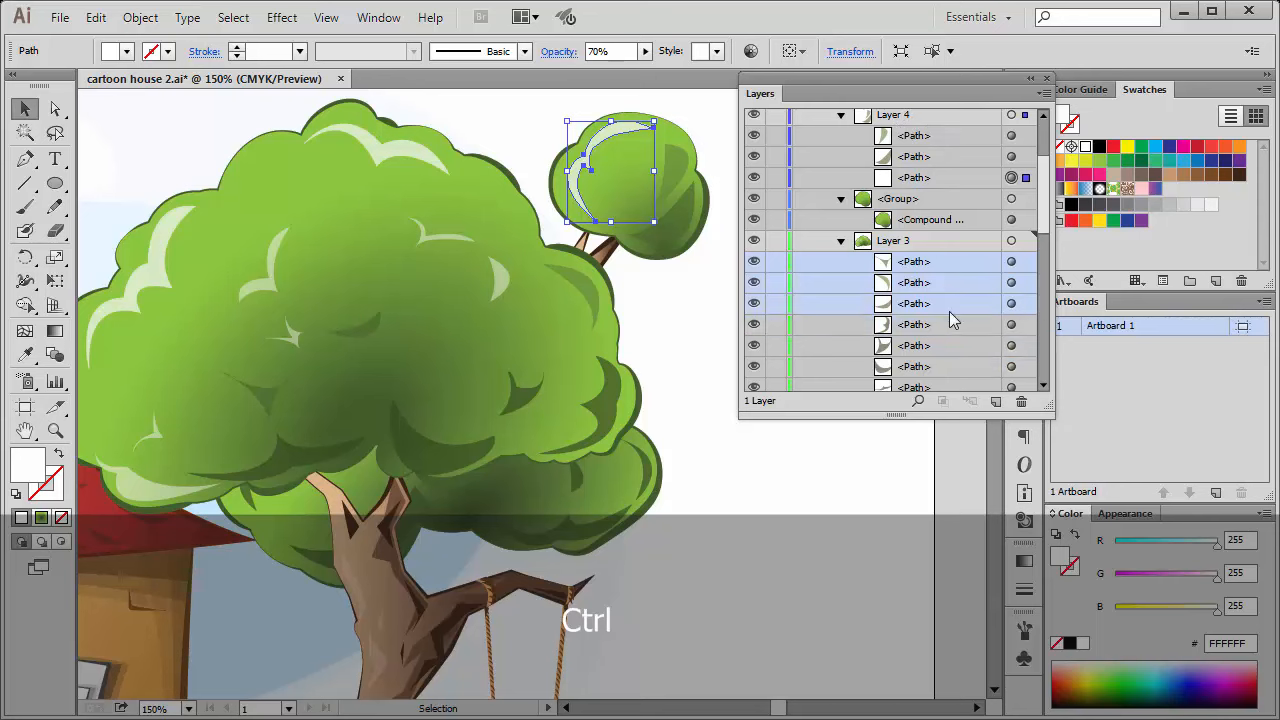
left_click(938, 178)
left_click(945, 157, "ctrl")
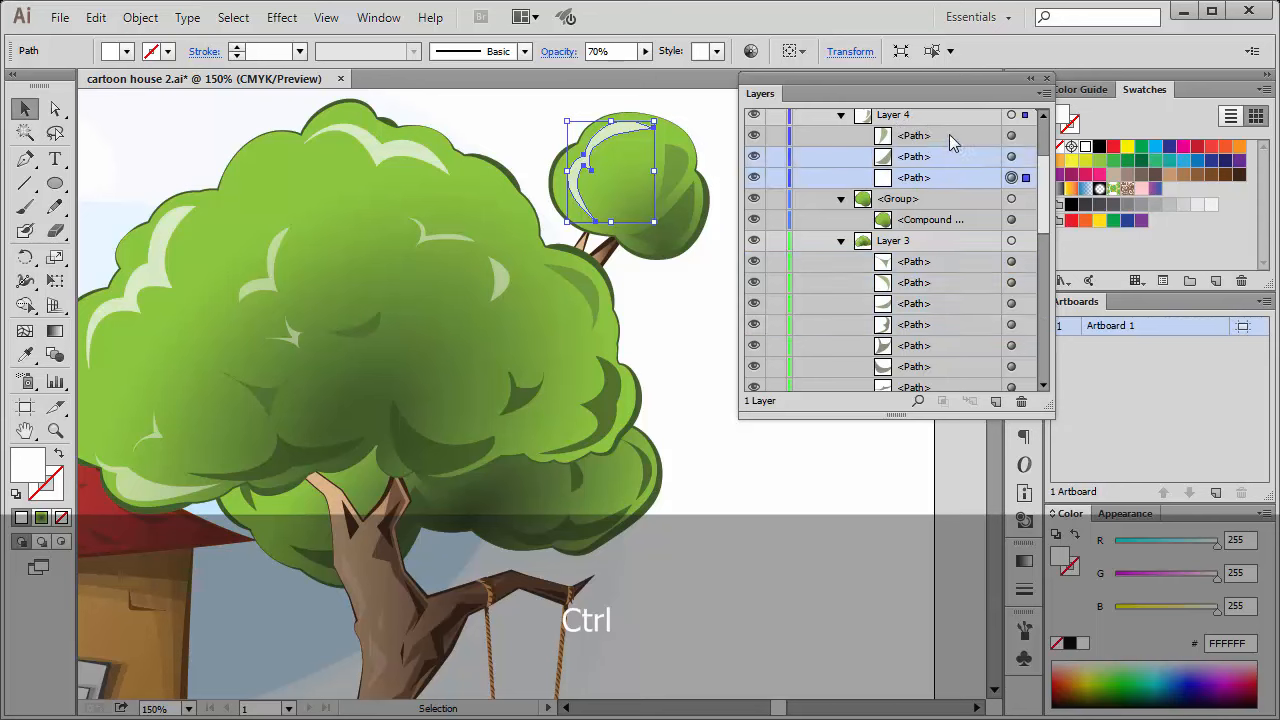
left_click(949, 136, "ctrl")
Try once more with Layer 3's first four path entries, and return to highlighting all three path entries of Layer 4.
left_click(945, 264)
left_click(954, 286, "ctrl")
left_click(954, 321, "ctrl")
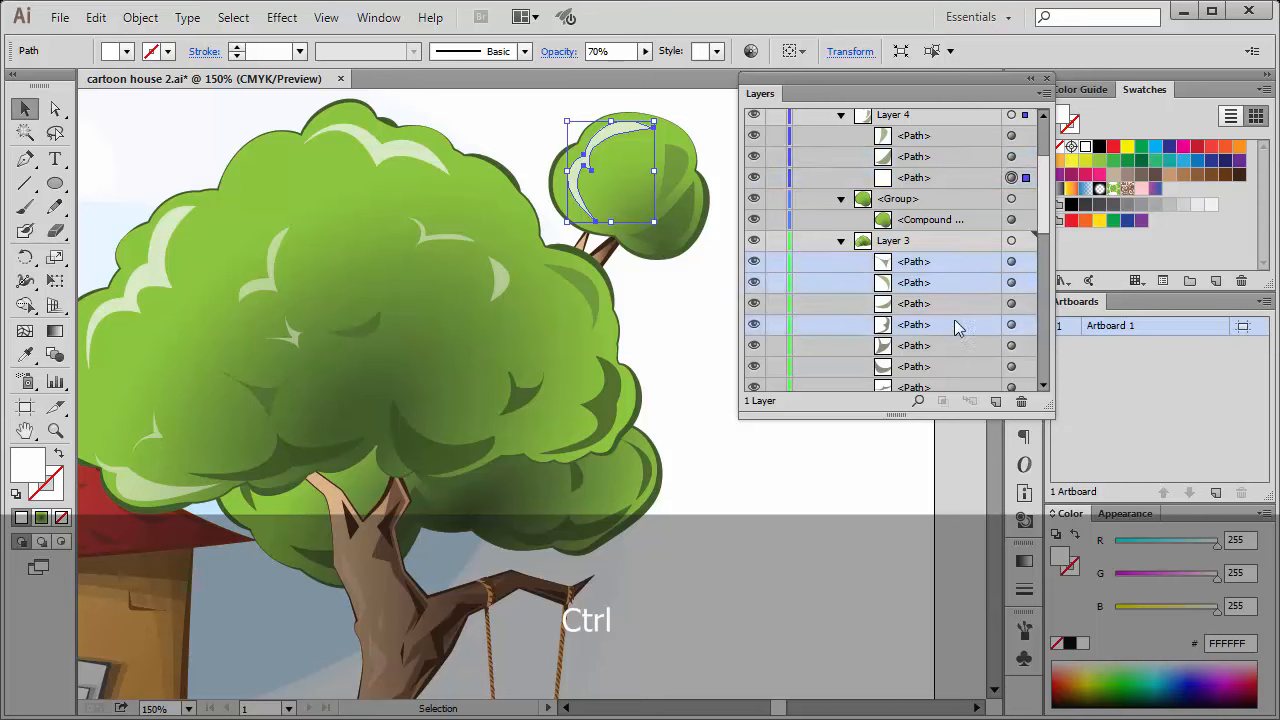
left_click(961, 304, "ctrl")
left_click(952, 177)
left_click(955, 158, "ctrl")
left_click(963, 140, "ctrl")
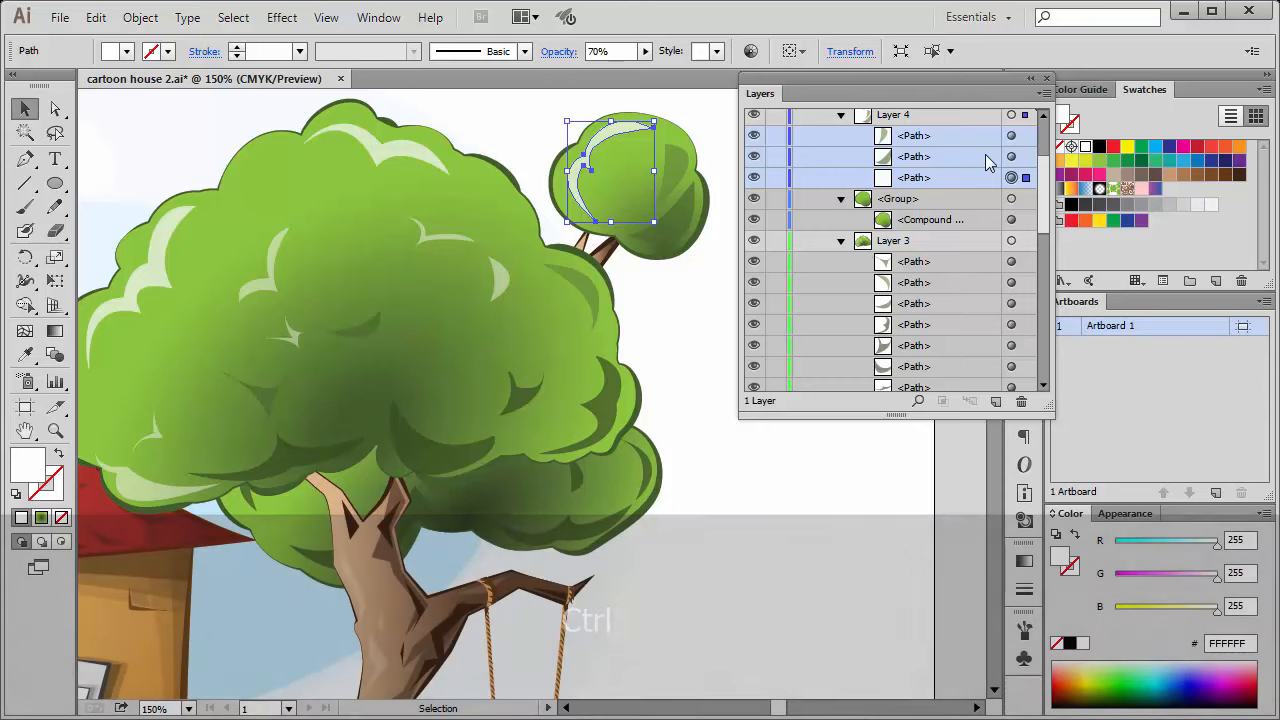
Collapse Layer 3 and Layer 4 in the layer list, and select all artwork in Layer 4.
scroll(1040, 180, "up", 3)
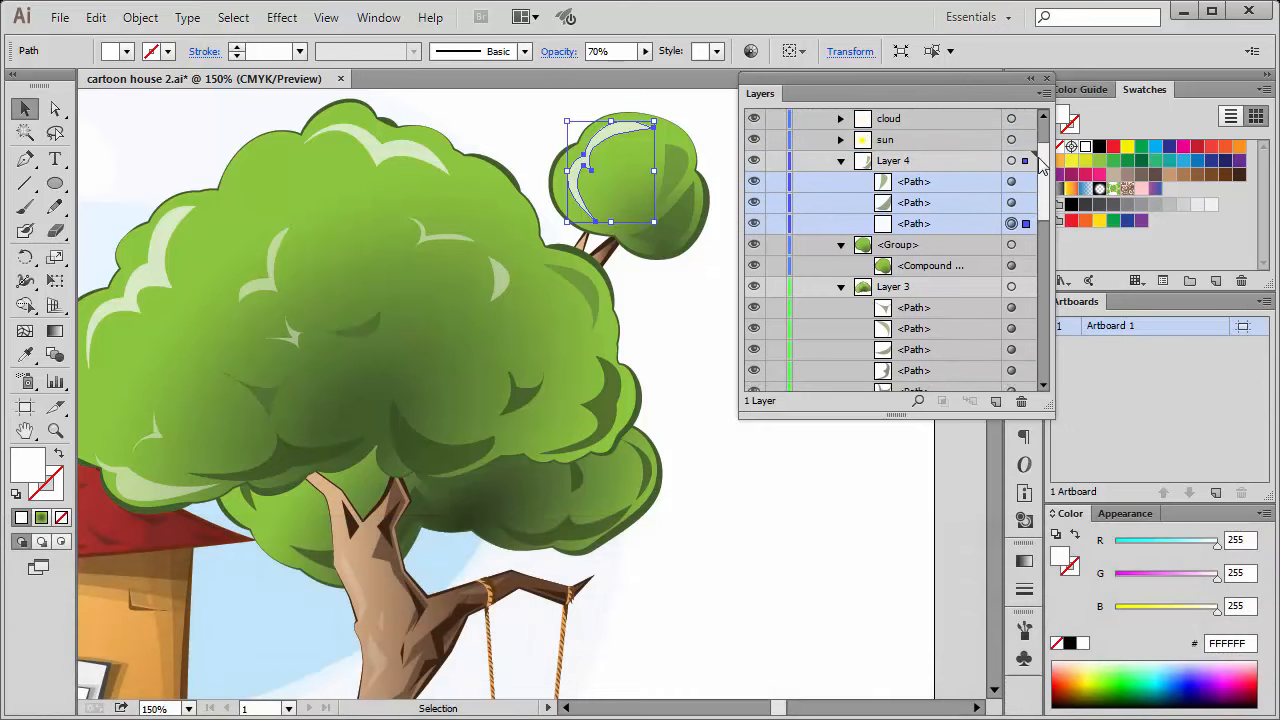
left_click(841, 291)
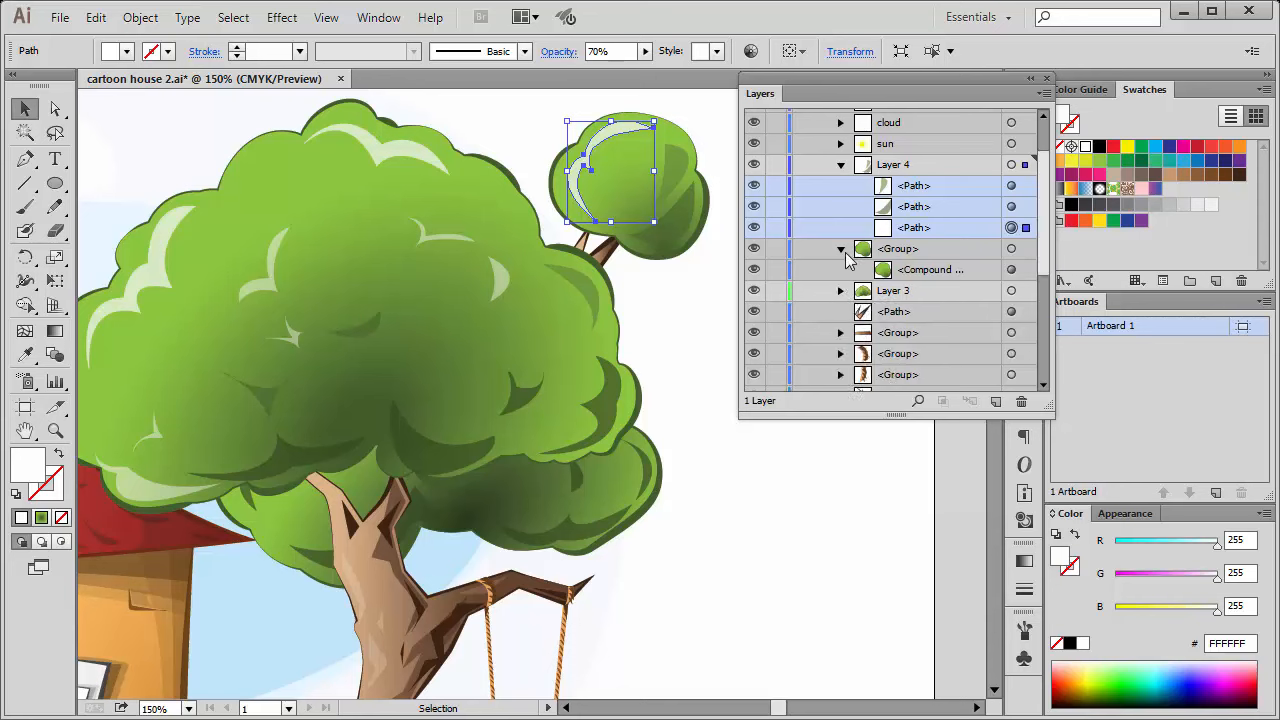
left_click(841, 249)
left_click(841, 165)
left_click(841, 186)
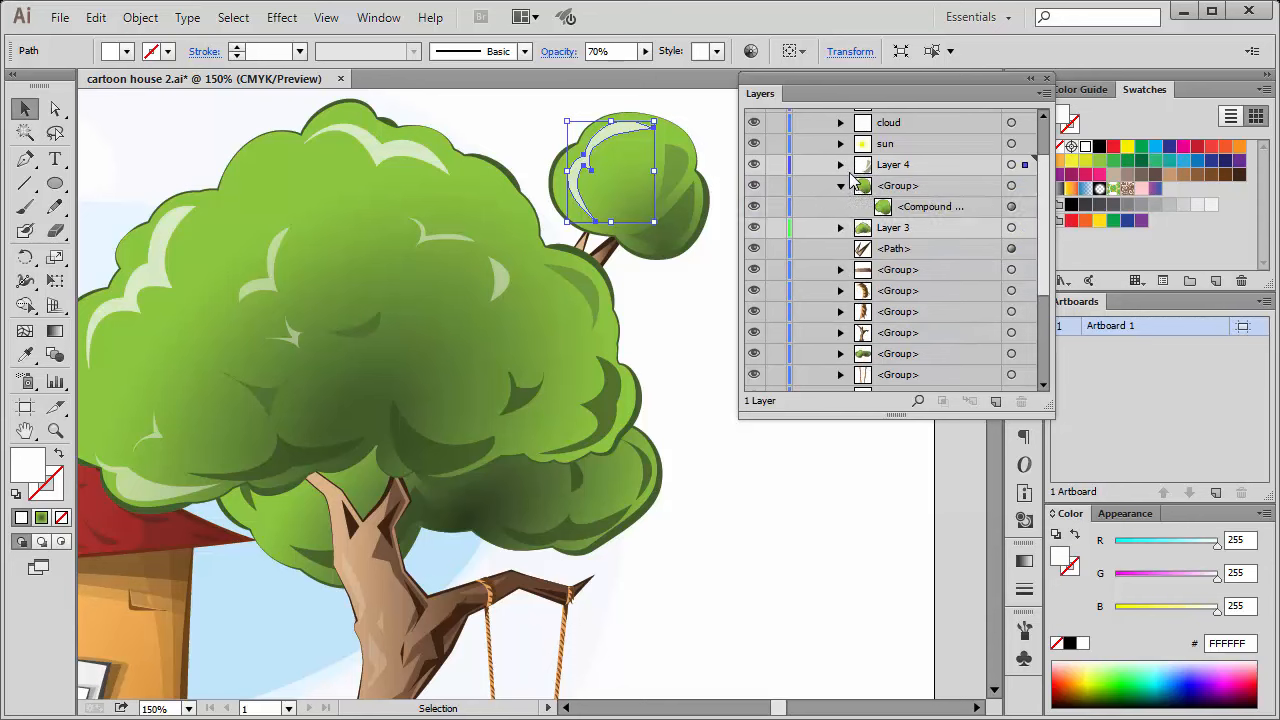
left_click(1011, 164)
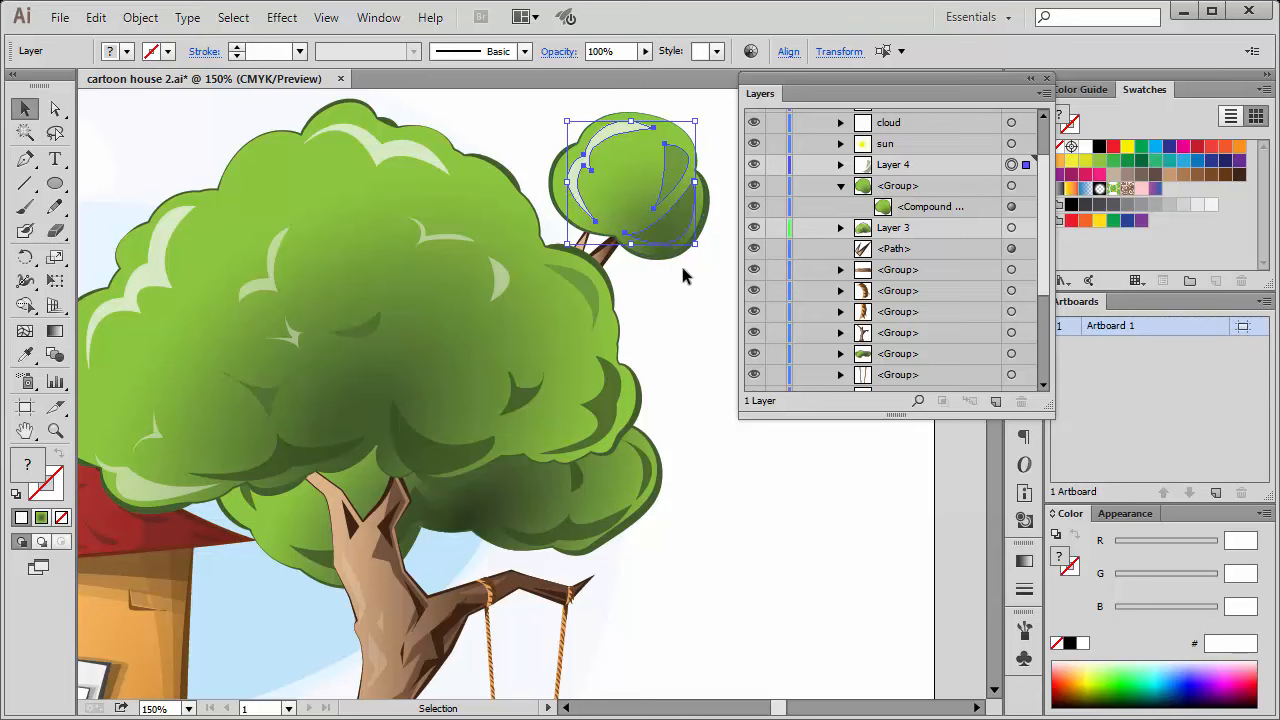
Select the small crown's white highlight, its dark shadow and its base crown group one at a time on the artboard.
left_click(607, 104)
left_click(620, 171)
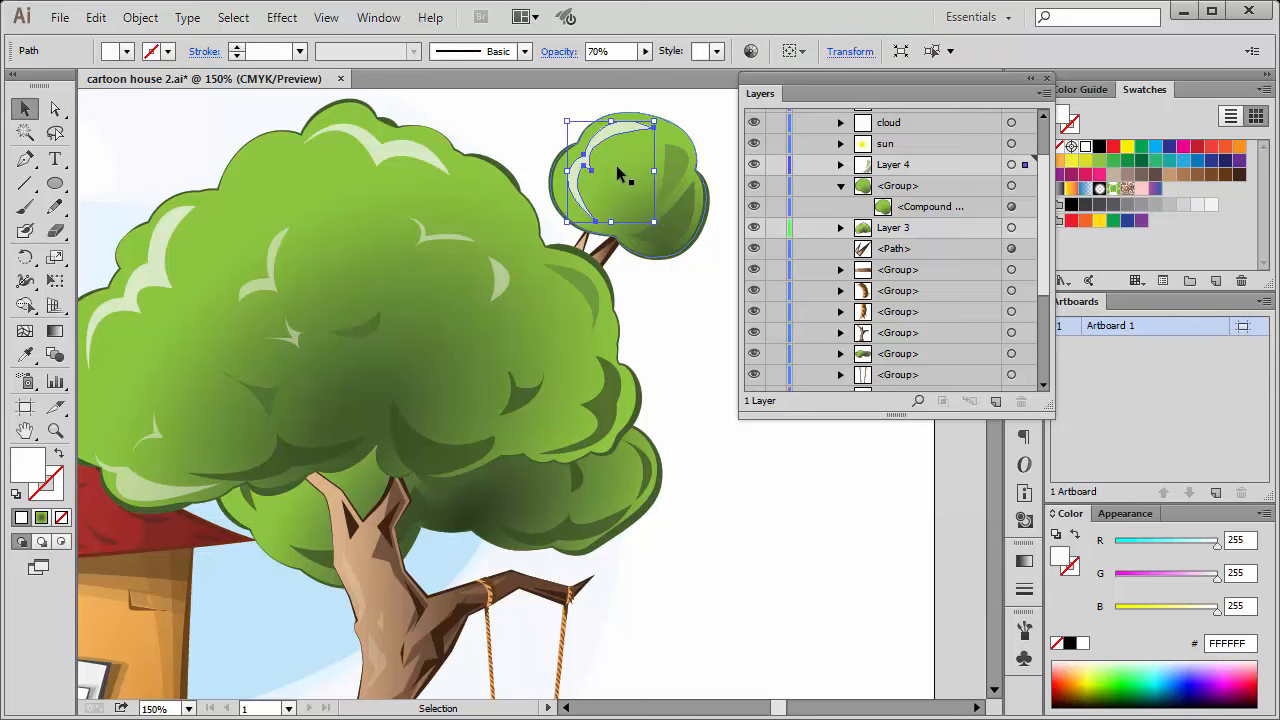
left_click(675, 232)
left_click(645, 220)
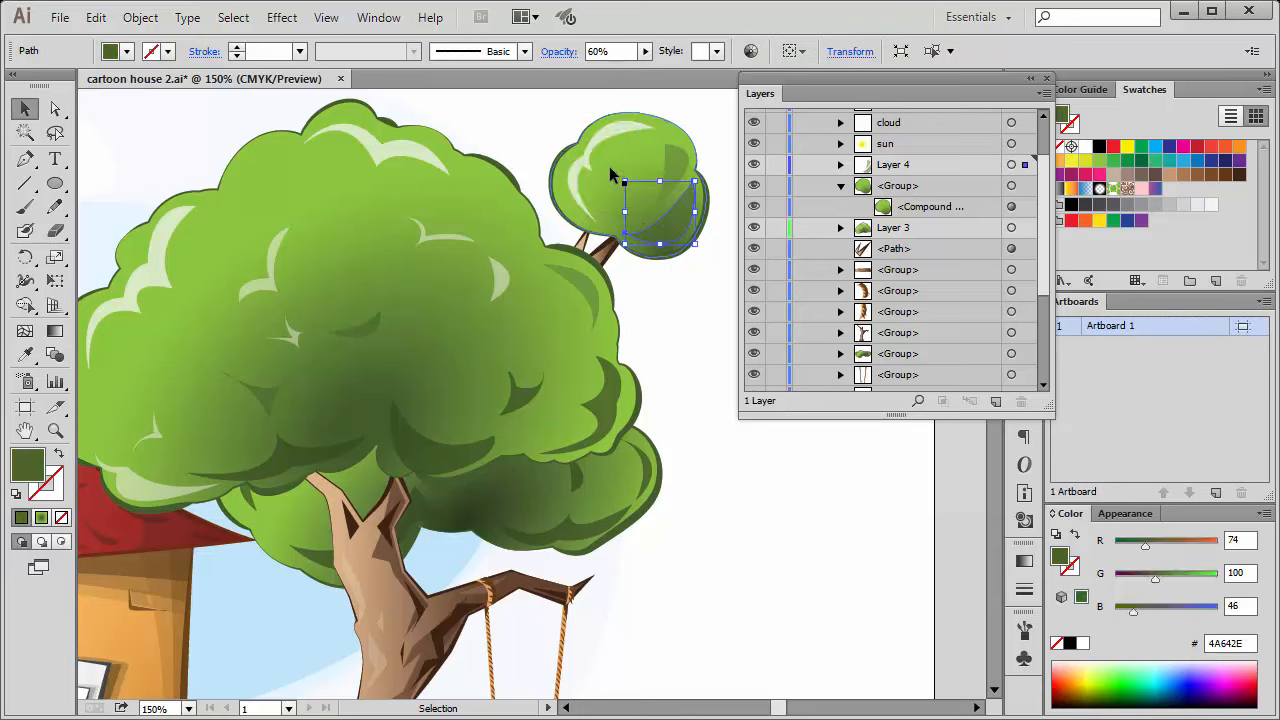
left_click(613, 176)
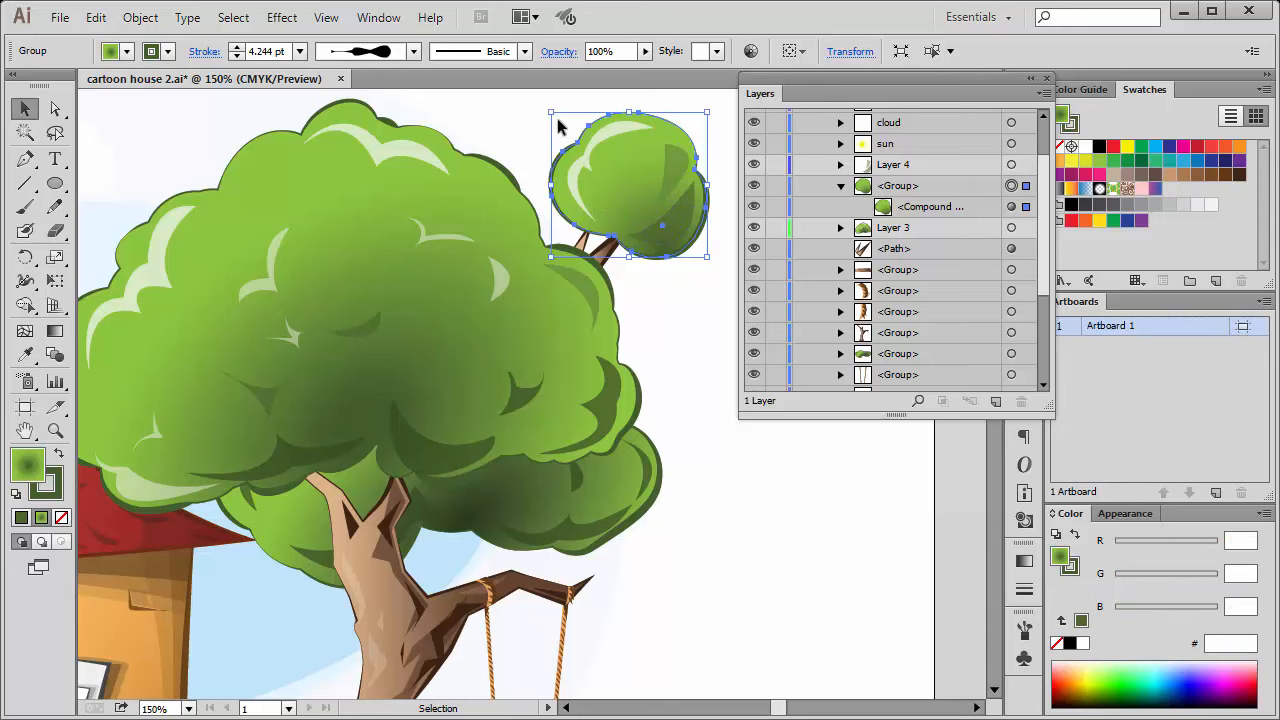
Select the artwork of Layer 4, the small crown's group and Layer 3 in turn.
left_click(1013, 165)
left_click(1013, 186)
left_click(1011, 228)
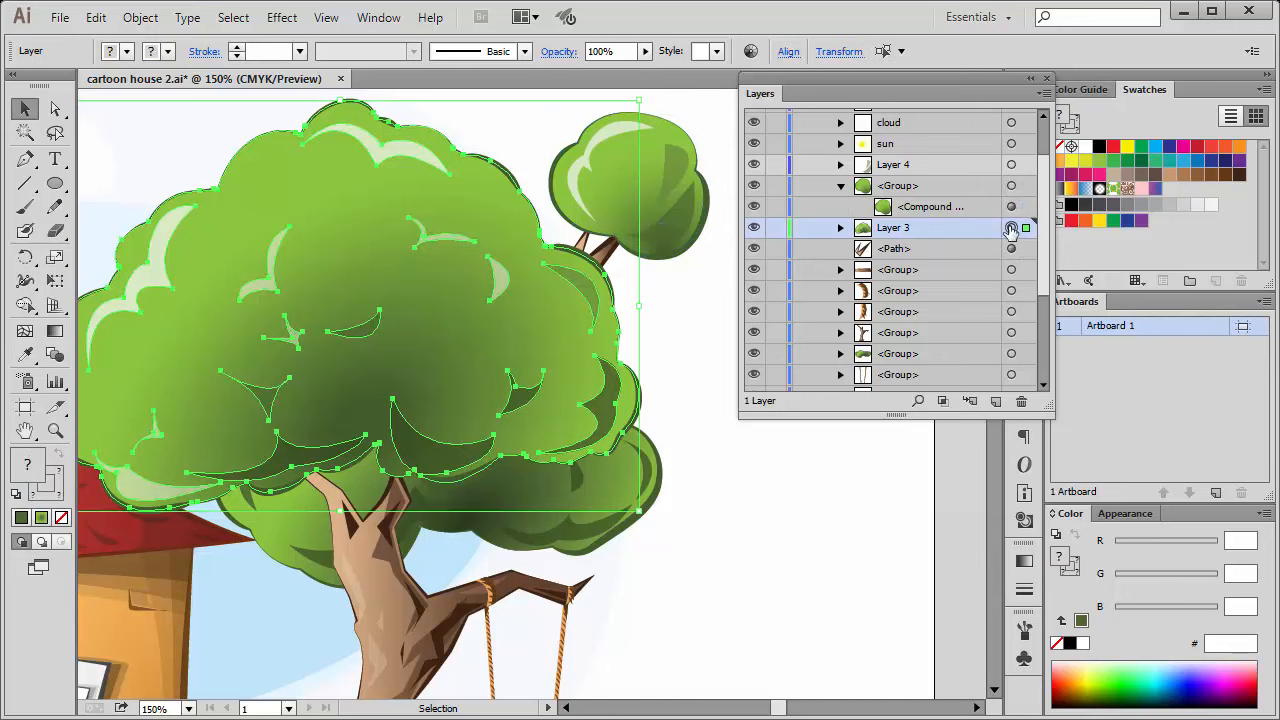
Deselect Layer 3's artwork and select individual shadow and highlight paths of the large crown one at a time on the artboard.
left_click(750, 505)
left_click(521, 400)
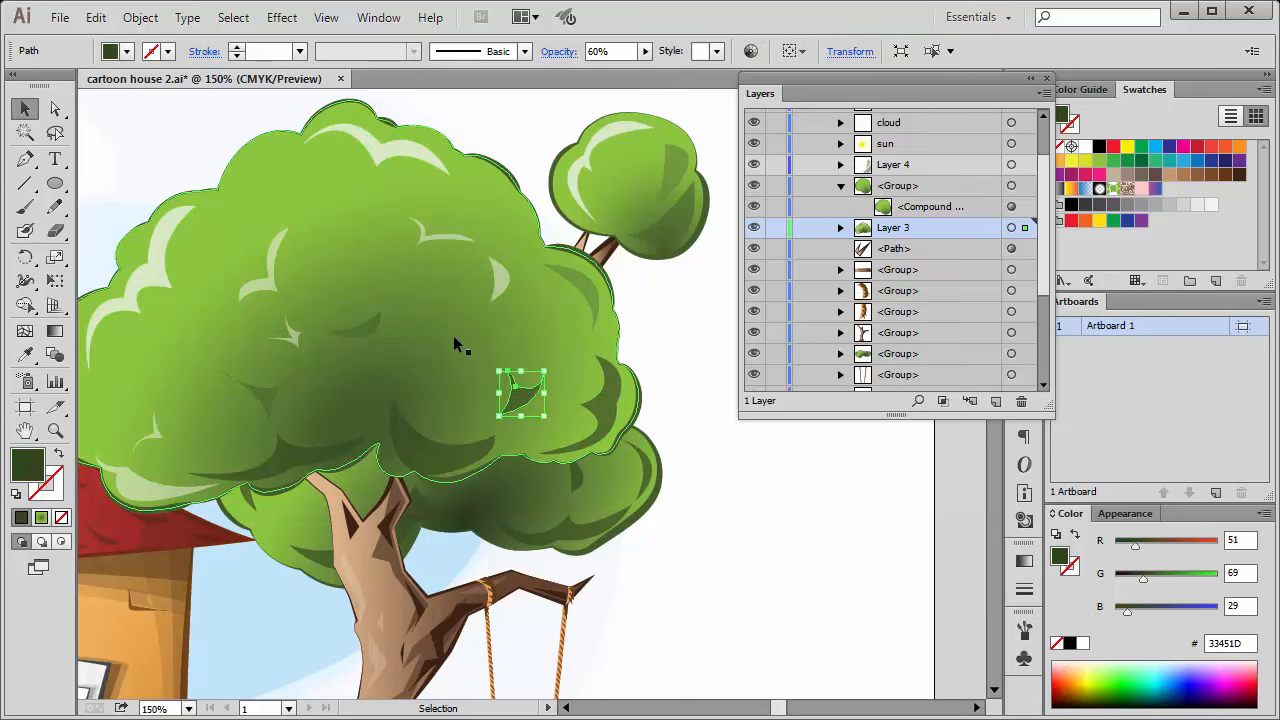
left_click(495, 280)
left_click(362, 318)
left_click(265, 283)
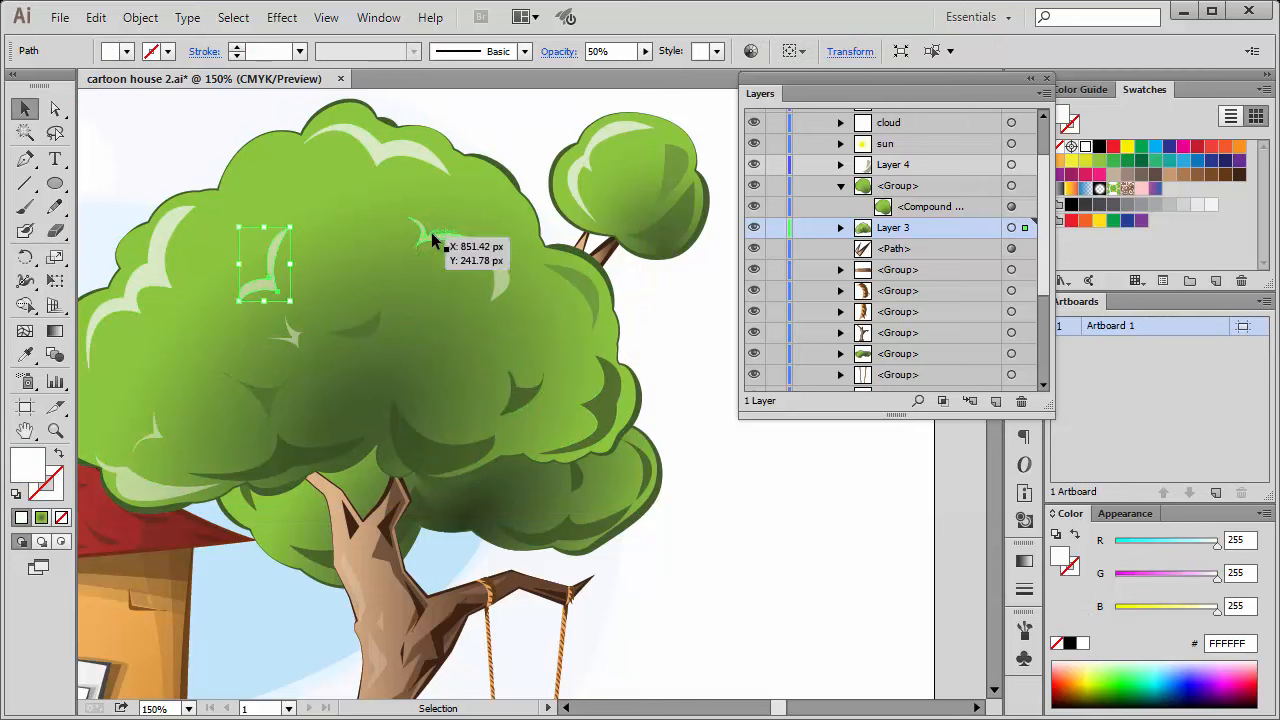
left_click(425, 232)
left_click(390, 150)
left_click(588, 295)
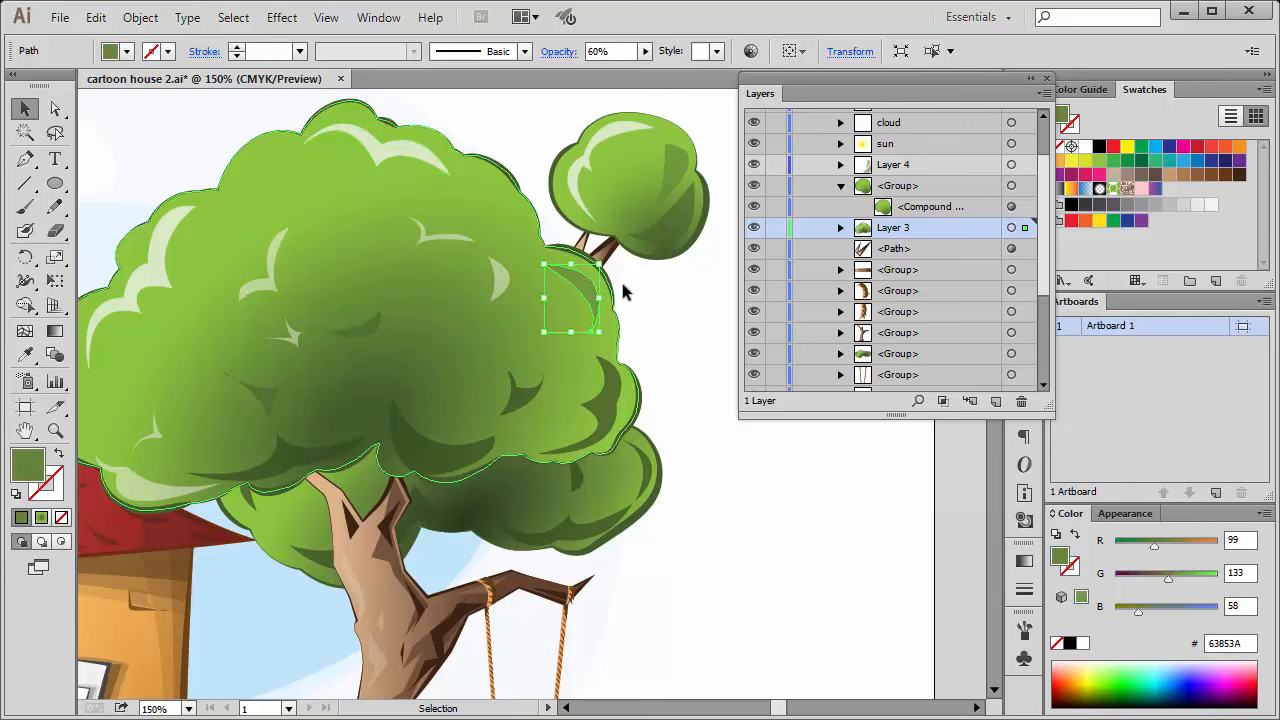
Select the small crown's group from the layer list and again on the artboard, followed by the trunk group, and clear the selection.
left_click(1011, 185)
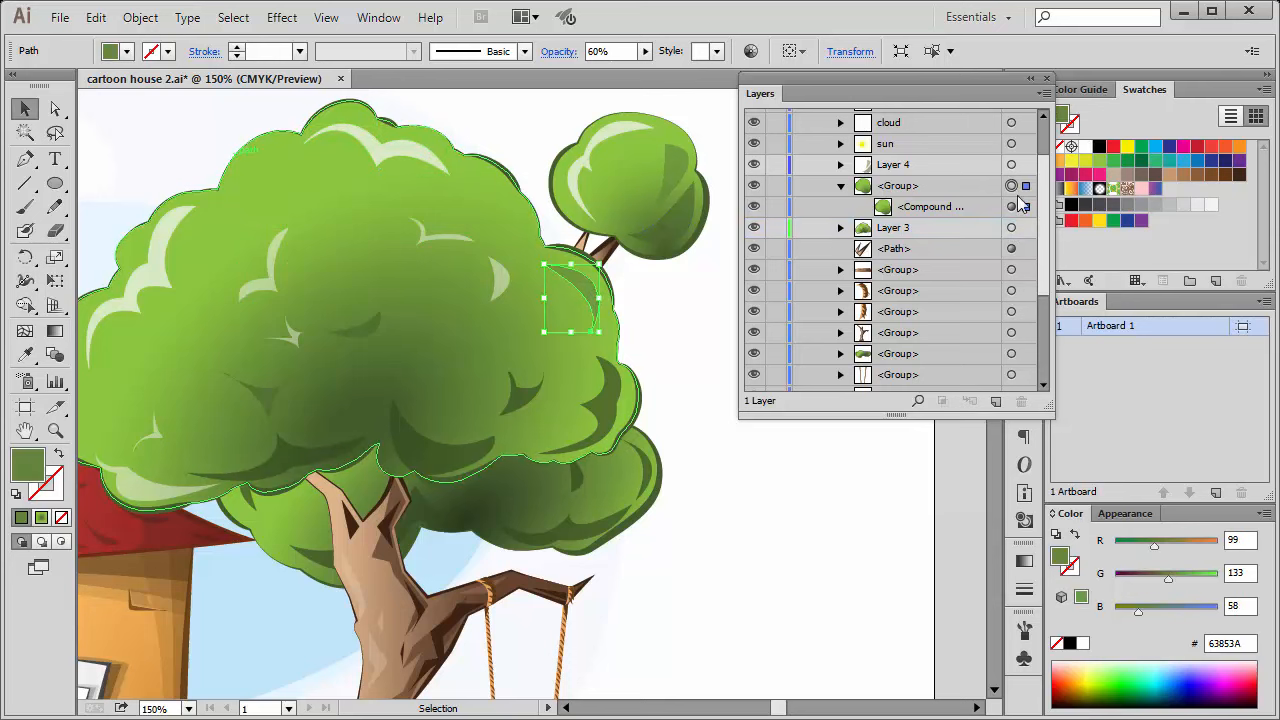
left_click(677, 332)
left_click(670, 234)
left_click(631, 147)
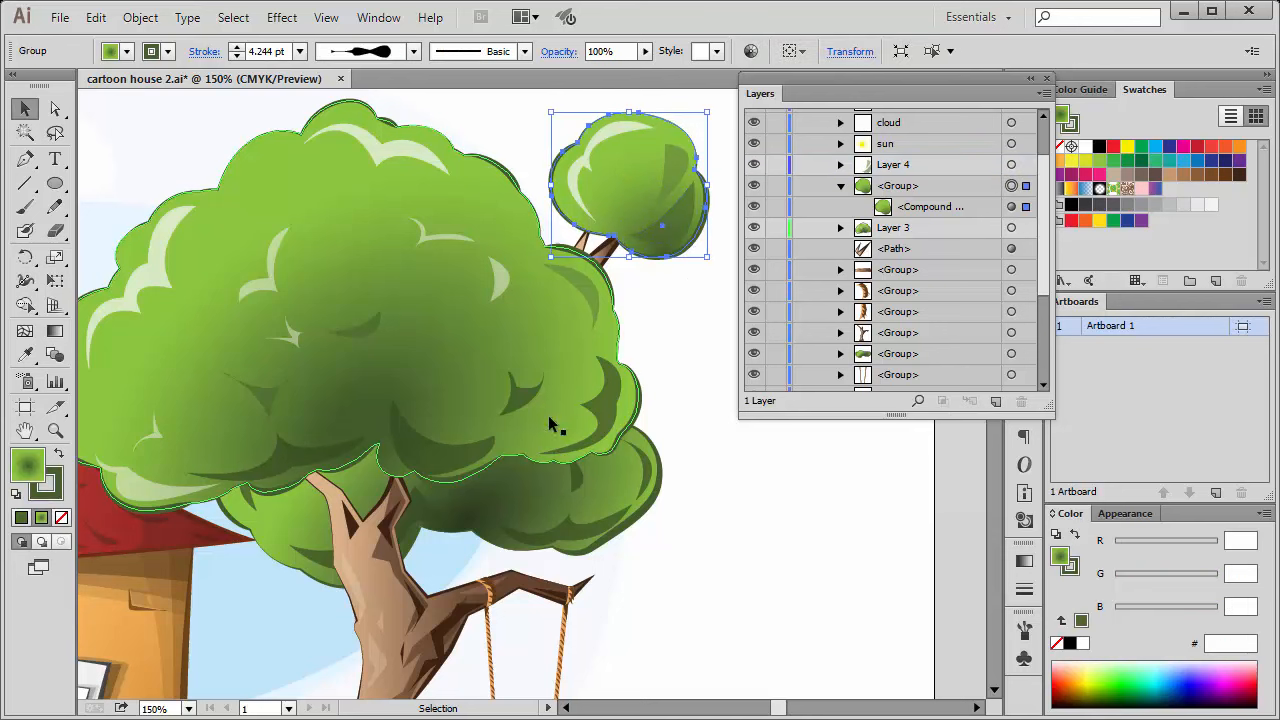
left_click(359, 563)
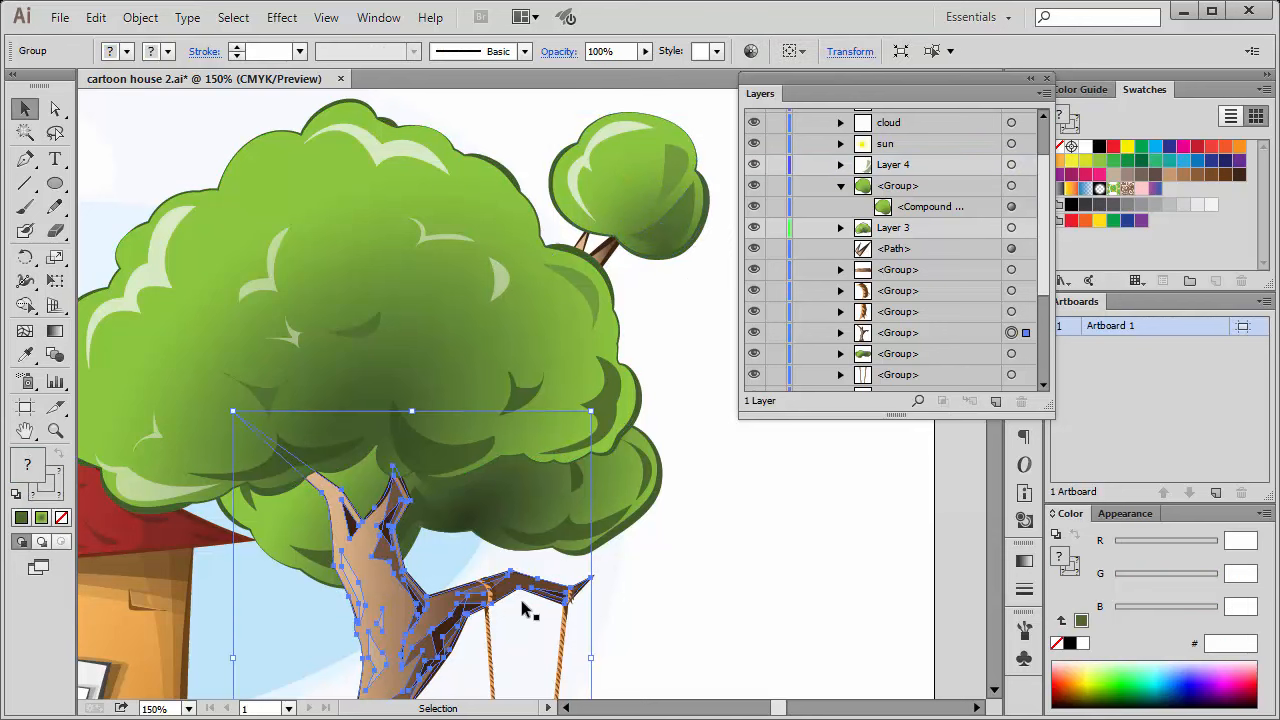
left_click(800, 497)
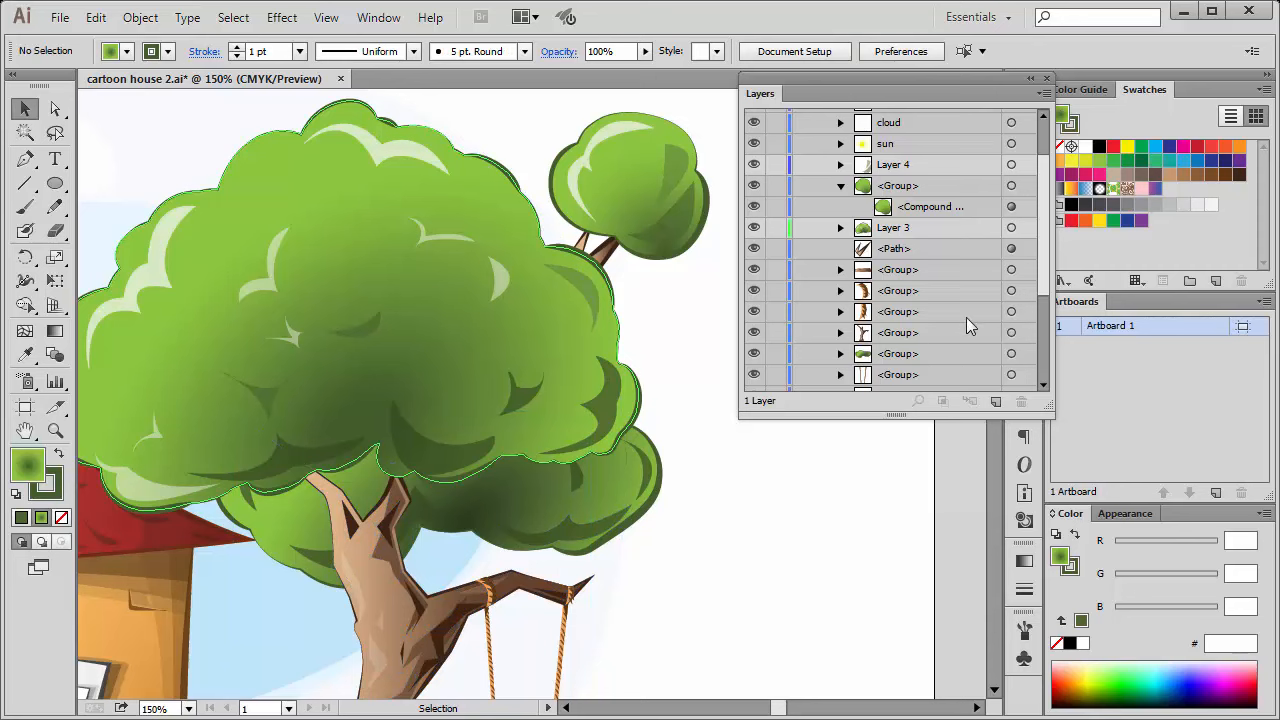
Collapse the small crown's group in the layer list, and briefly select a dark shadow along the large crown's lower edge.
left_click(840, 185)
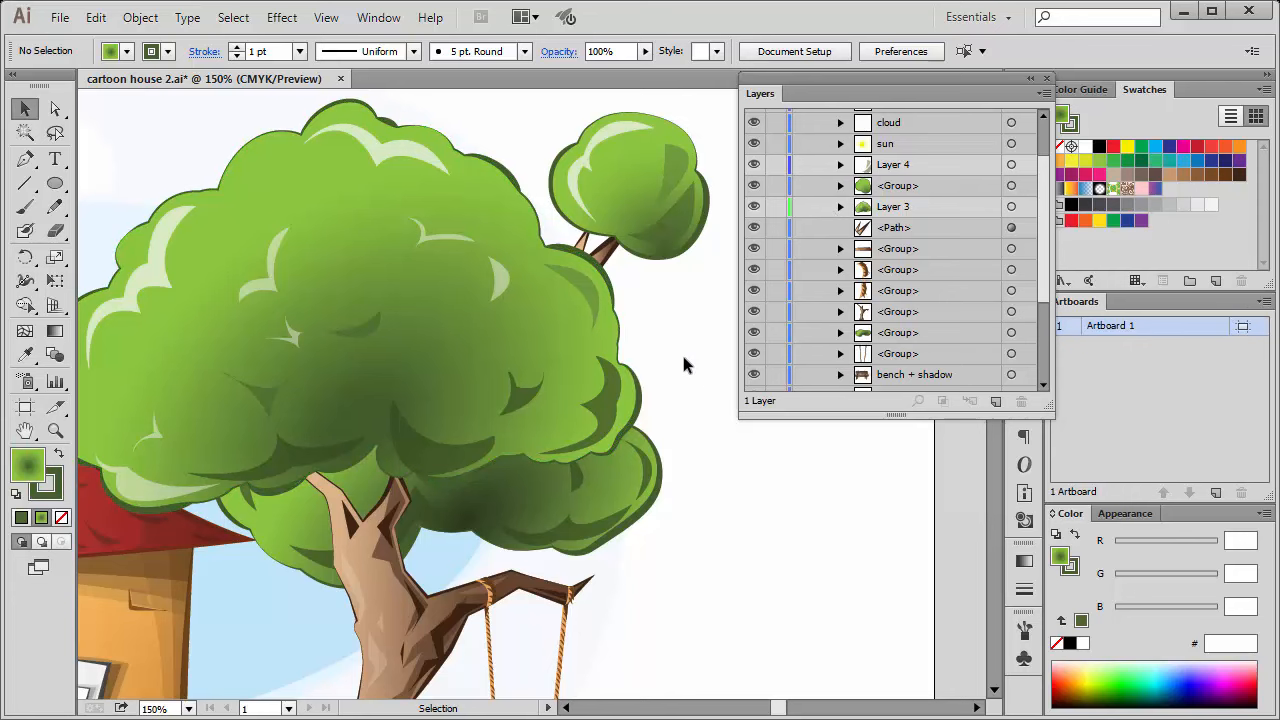
left_click_drag(472, 462, 478, 452)
left_click(815, 528)
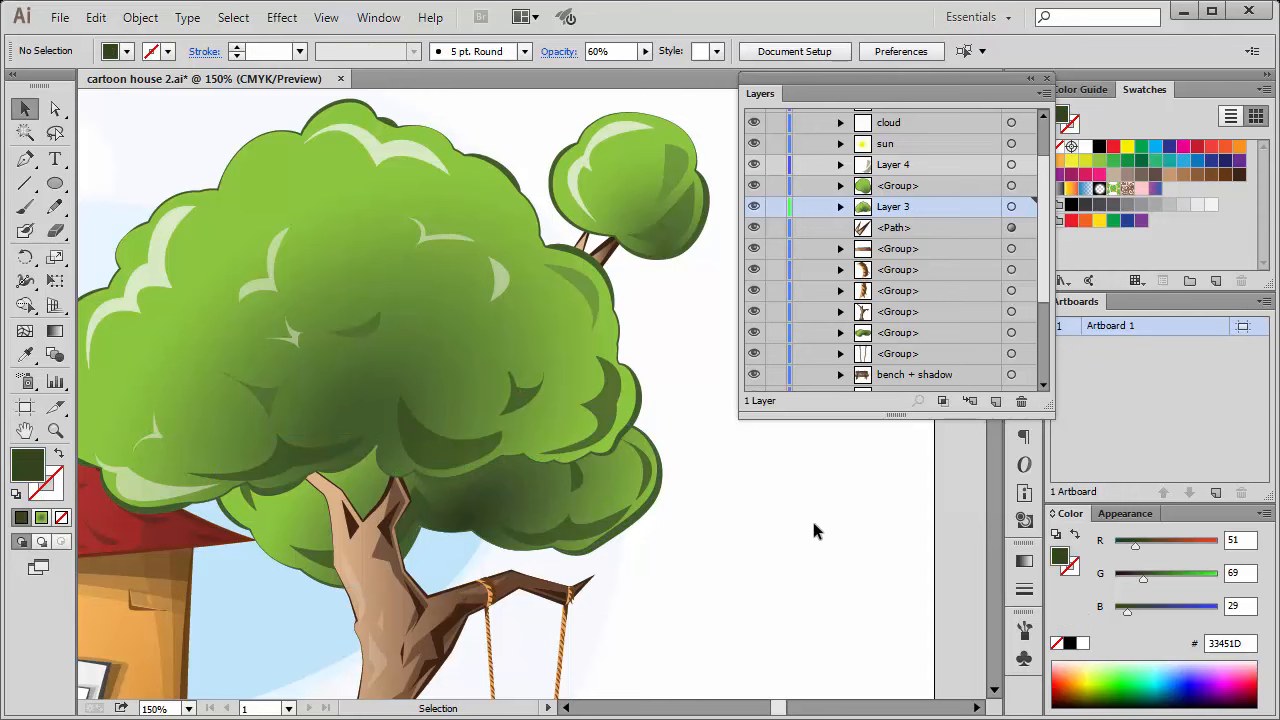